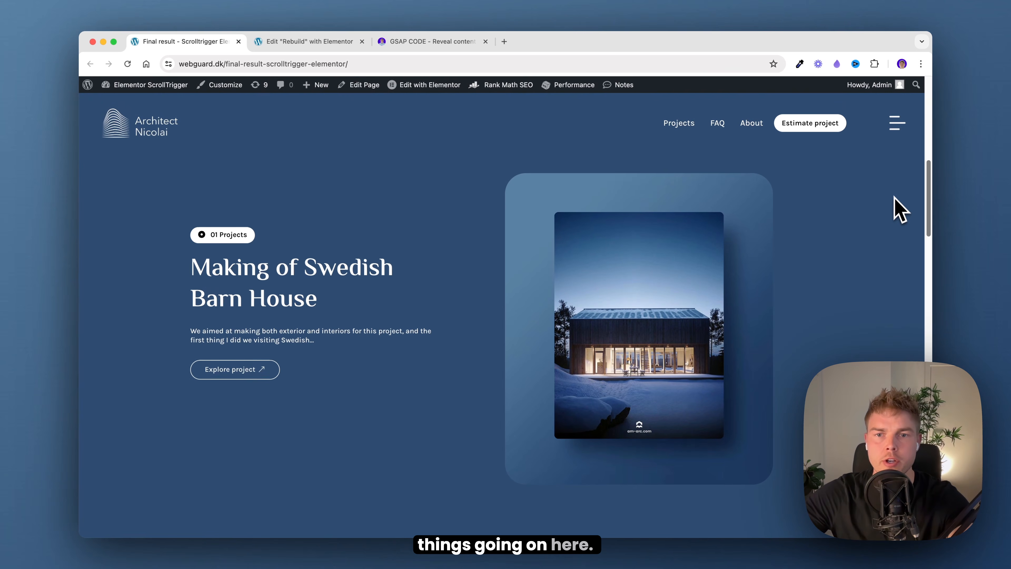
# Examine the finished page's scroll effects across the project sections: background colour change, upward-moving text and image reveal.
pyautogui.scroll(-7, 895, 254)
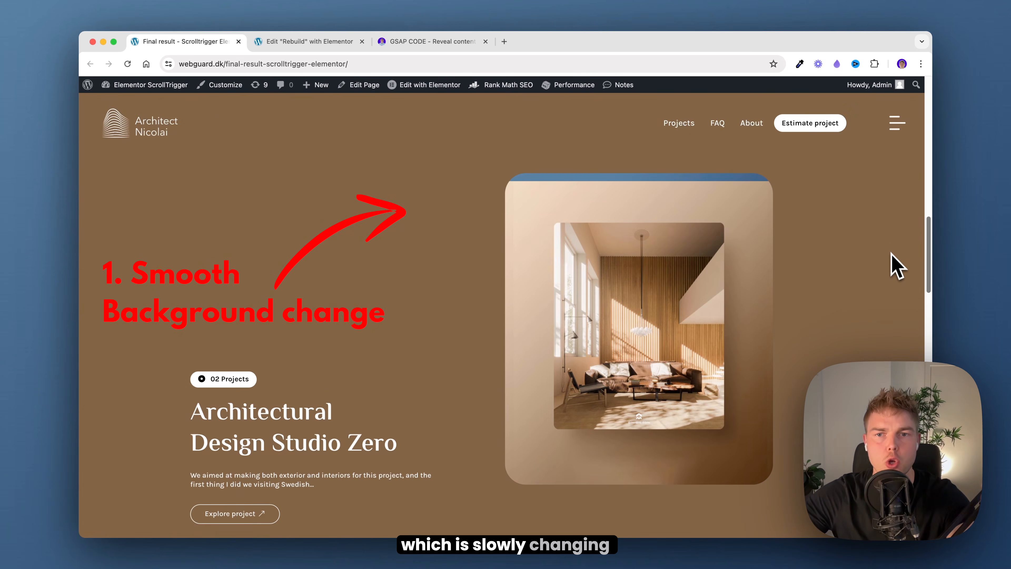
pyautogui.scroll(-8, 891, 295)
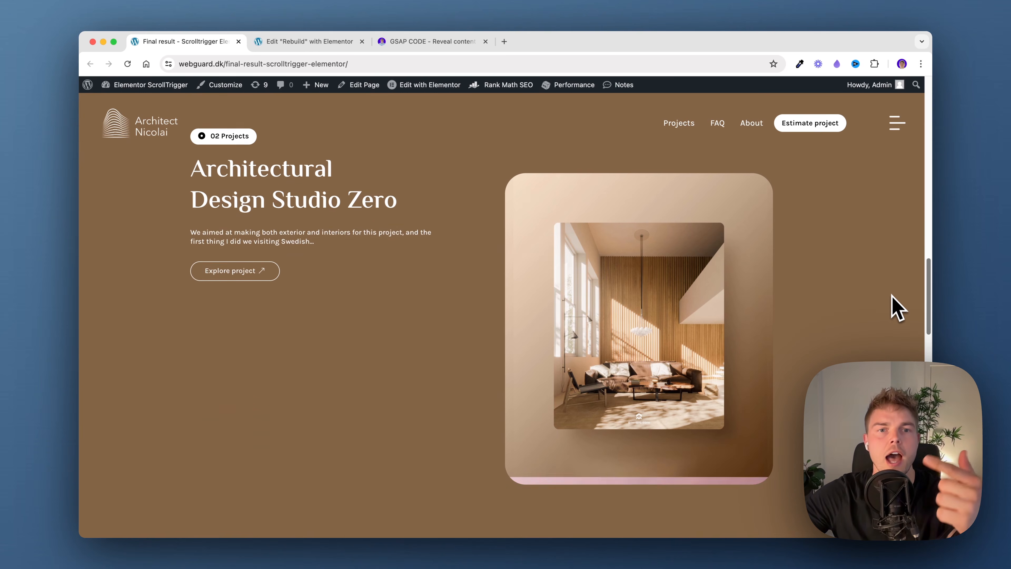
pyautogui.scroll(-8, 890, 331)
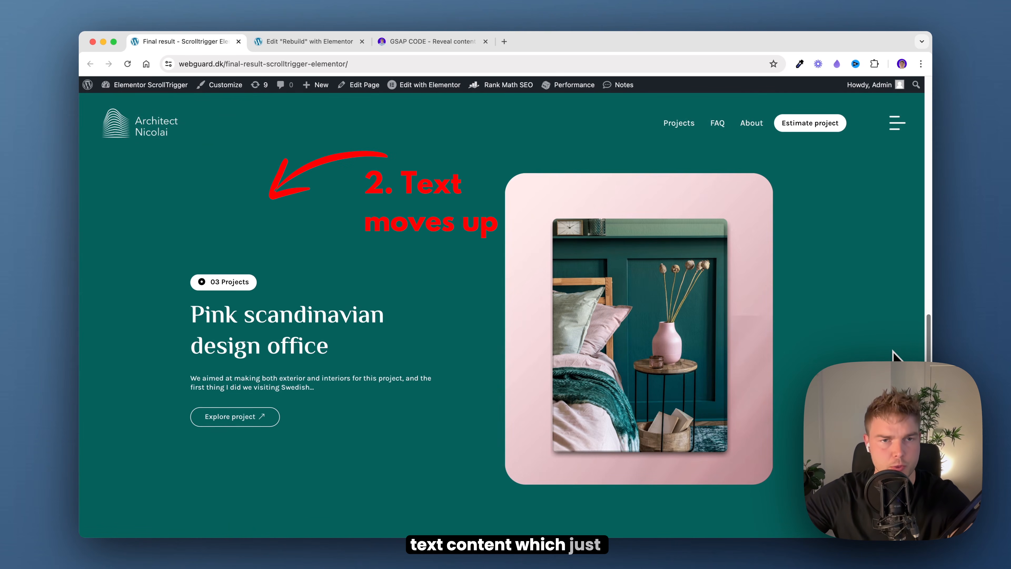
pyautogui.scroll(-8, 891, 331)
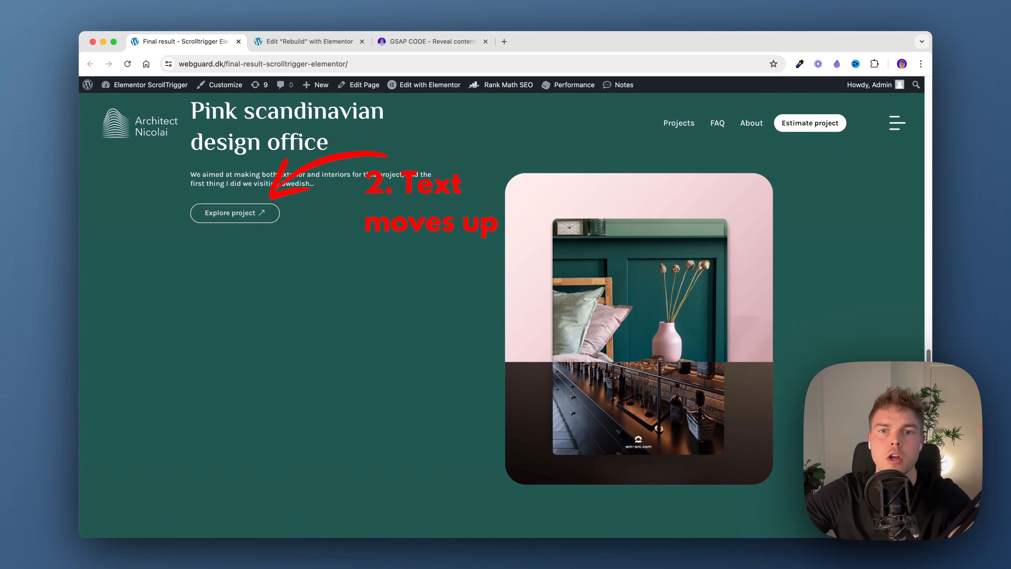
pyautogui.scroll(-8, 505, 314)
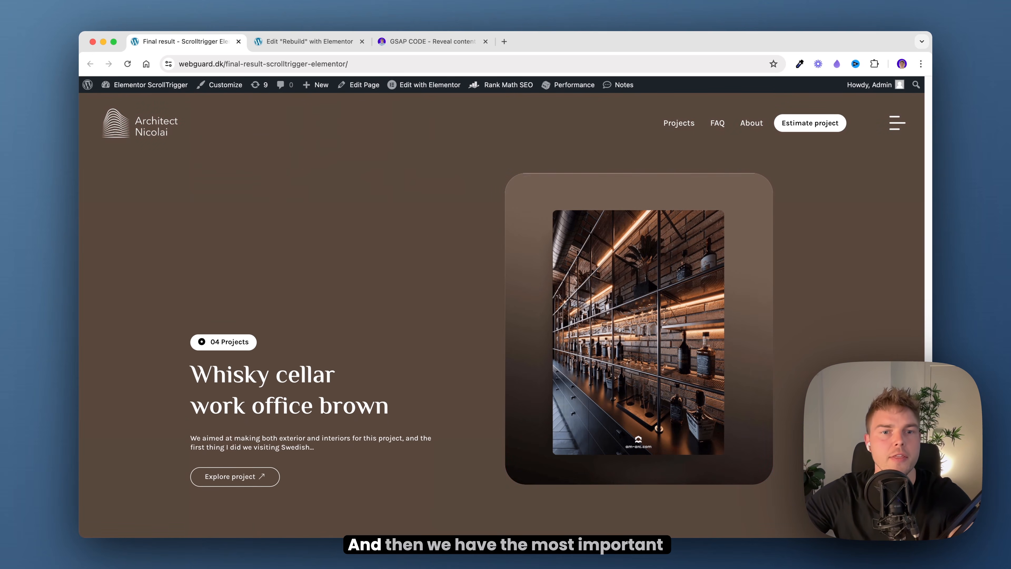
pyautogui.scroll(12, 899, 334)
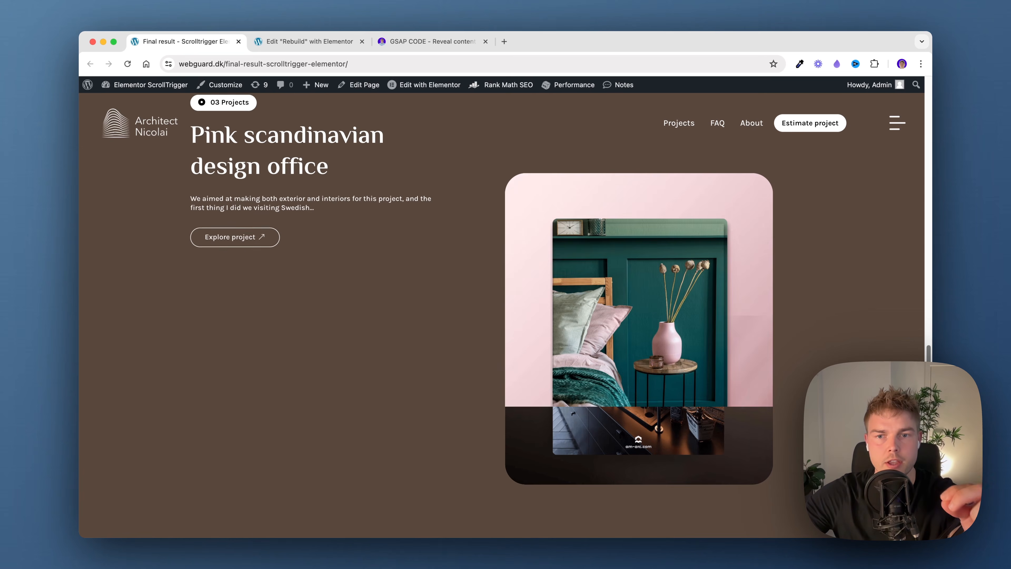
pyautogui.scroll(10, 895, 324)
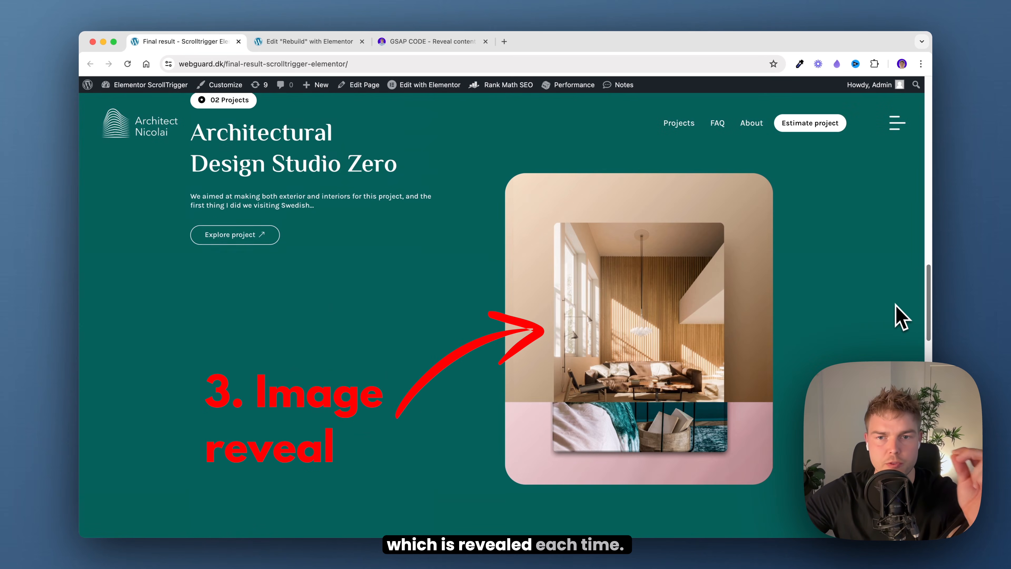
pyautogui.scroll(3, 894, 238)
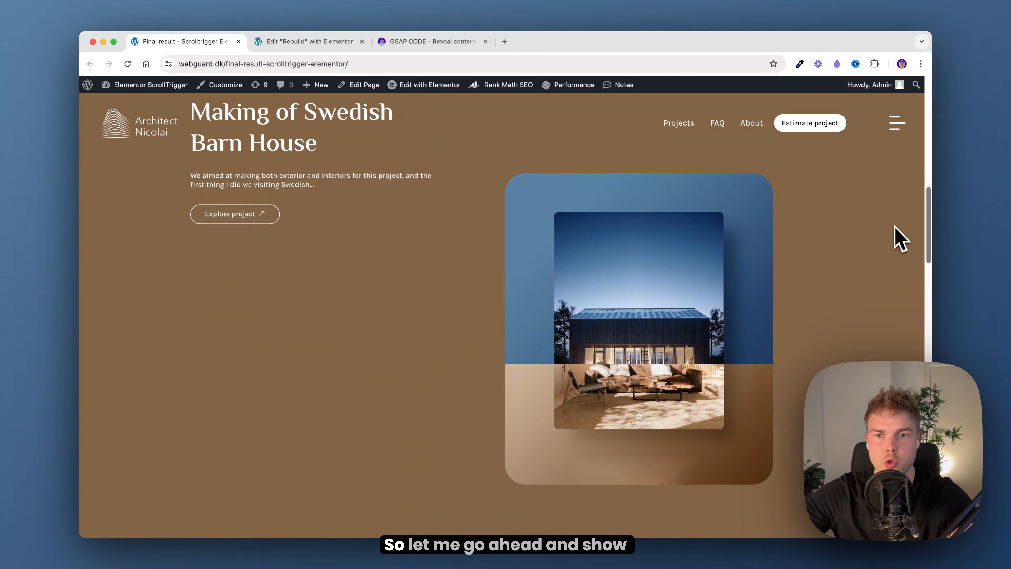
pyautogui.scroll(-2, 894, 222)
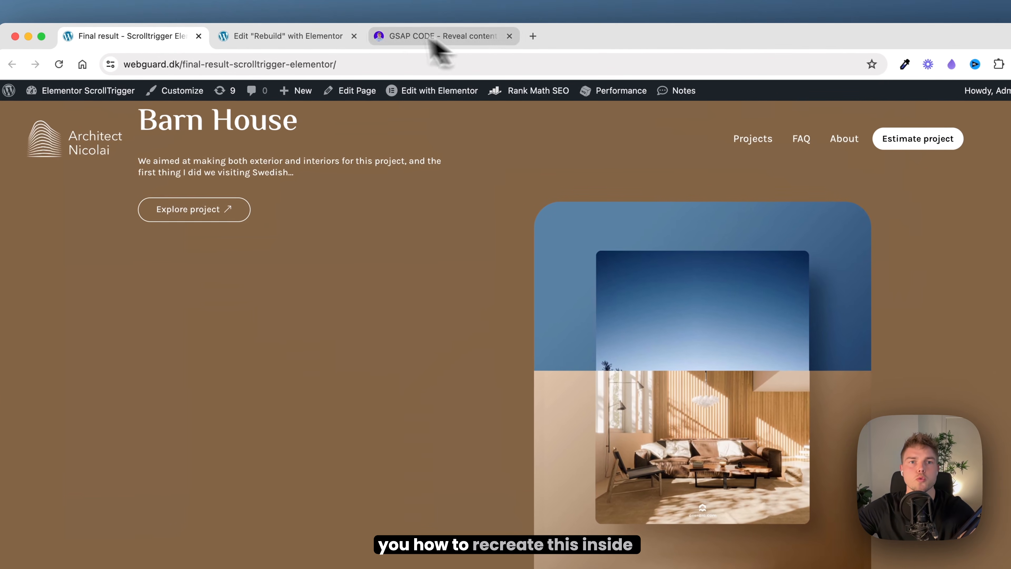
# In the "Rebuild" page editor, delete the empty container below the hero and add a new single container with column direction.
pyautogui.click(284, 36)
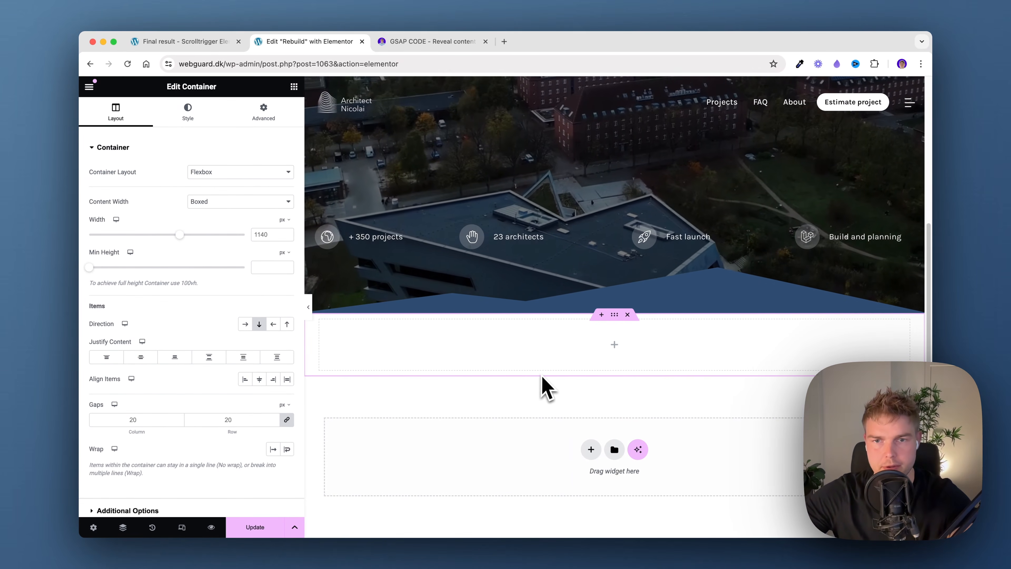
pyautogui.scroll(5, 925, 239)
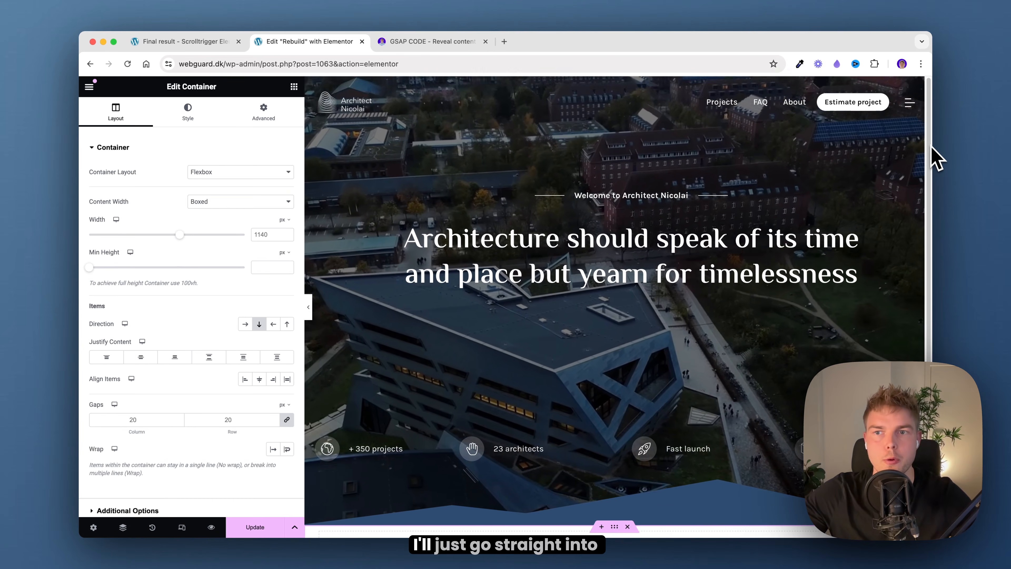
pyautogui.scroll(-1, 933, 181)
pyautogui.scroll(-4, 935, 184)
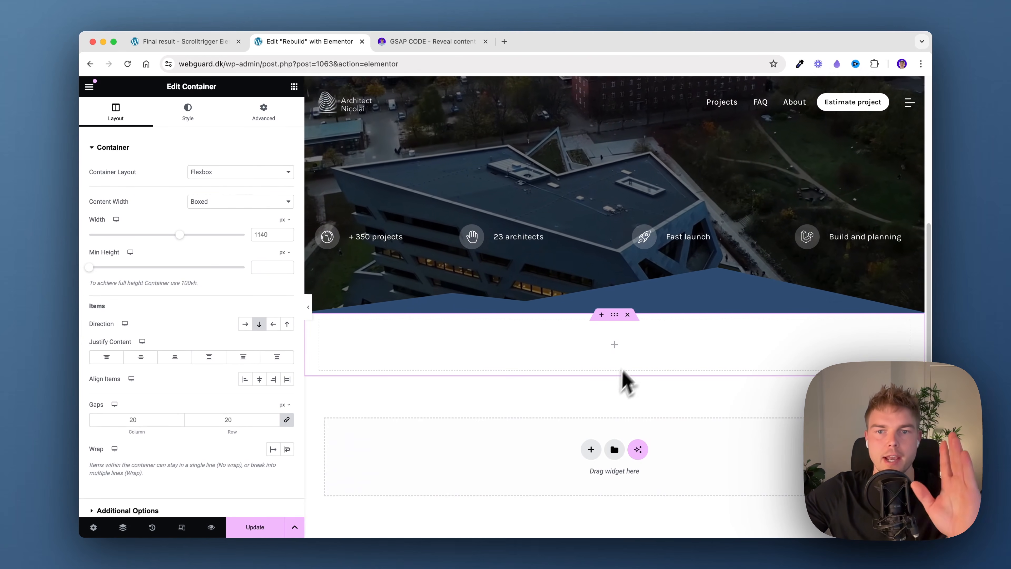
pyautogui.click(627, 314)
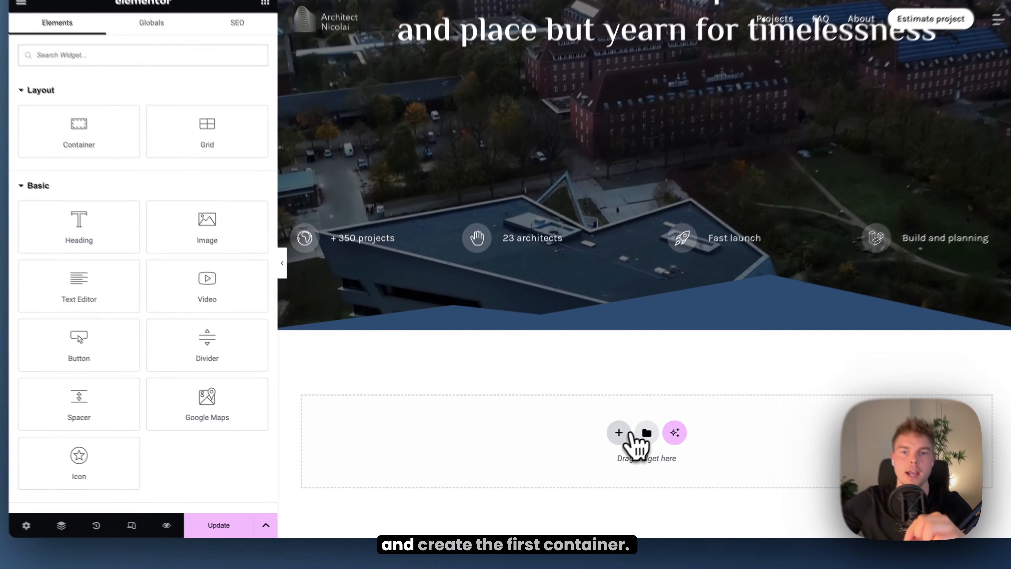
pyautogui.click(592, 448)
pyautogui.click(609, 414)
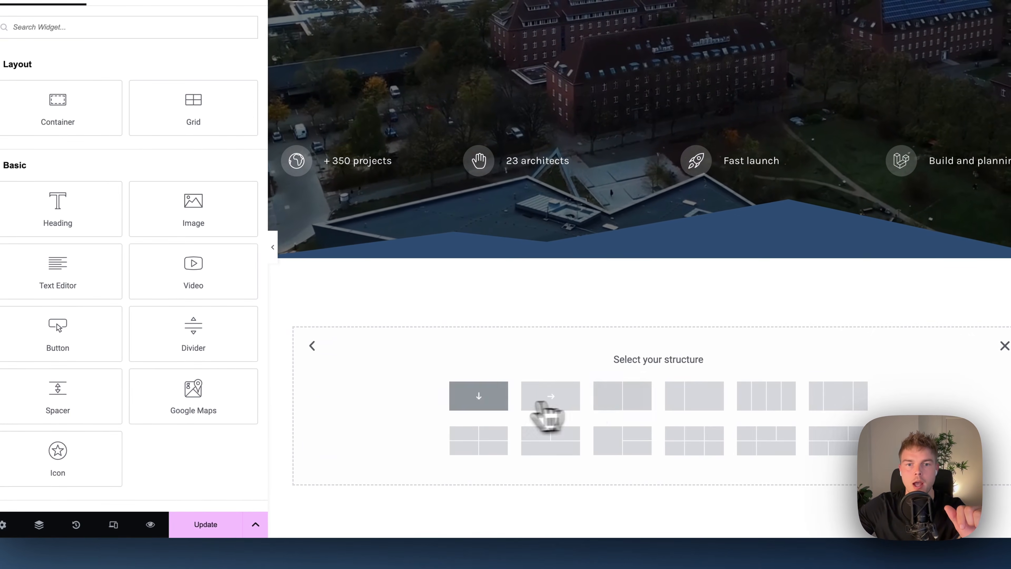
pyautogui.click(479, 396)
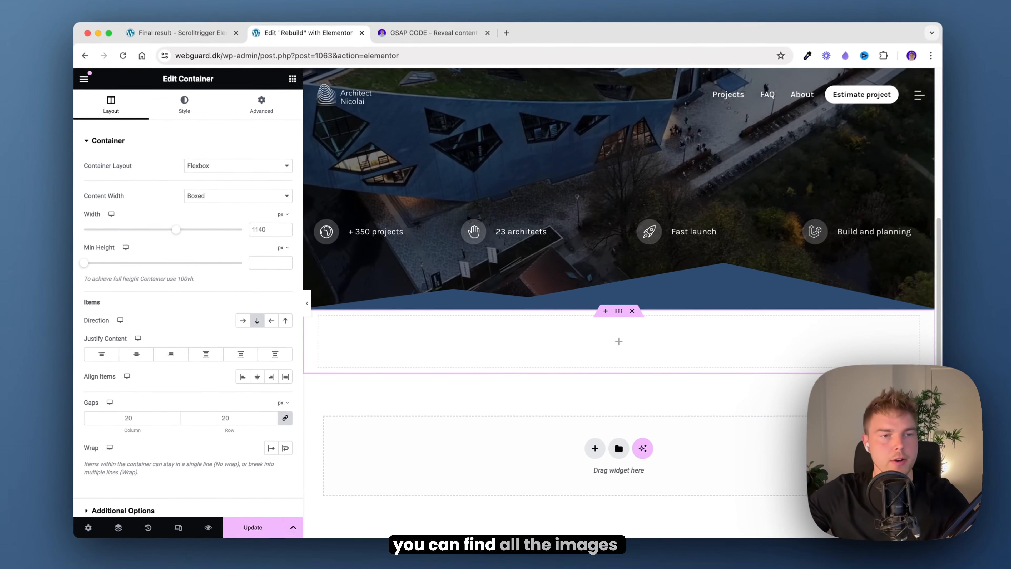
# Preview Image-1.png through Image-4.png in the "Images ScrollTrigger Elementor" folder, and close the folder window.
pyautogui.moveTo(80, 323); pyautogui.dragTo(438, 325)
pyautogui.press('space')
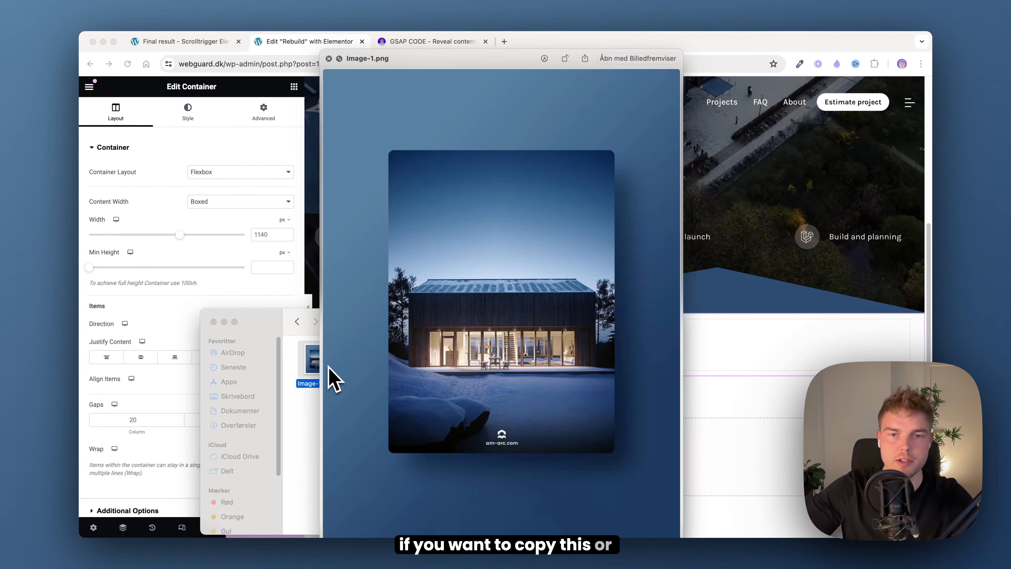
pyautogui.press('Right')
pyautogui.press('Right')
pyautogui.press('Right')
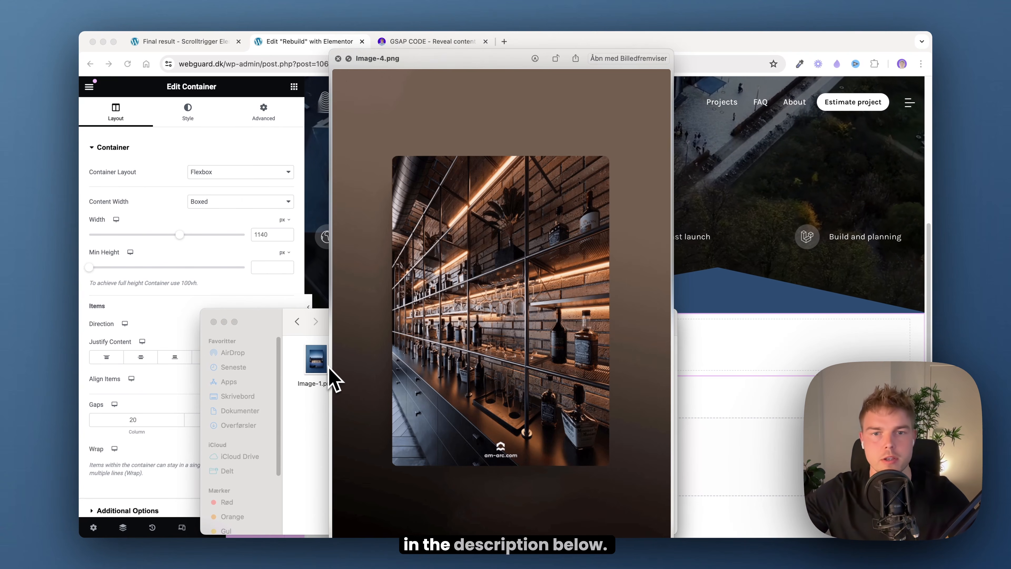
pyautogui.press('space')
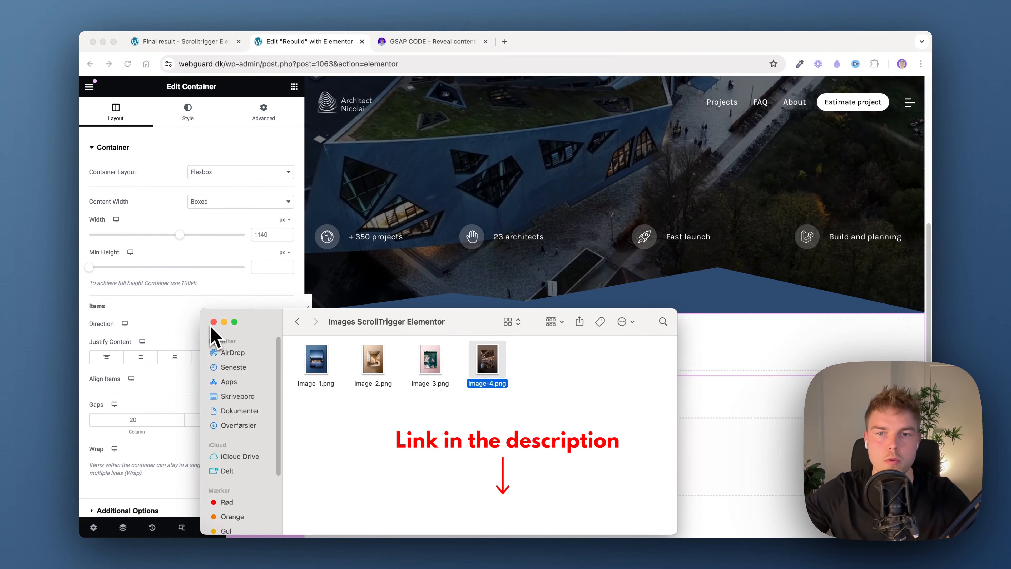
pyautogui.click(213, 322)
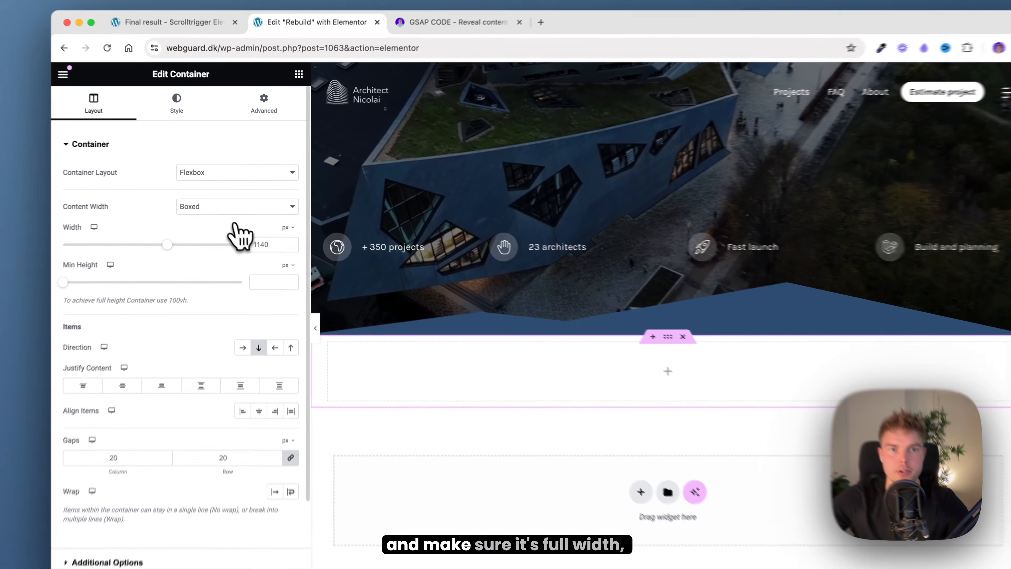
# Set the new container's content width to Full Width and its width to 100%.
pyautogui.click(240, 201)
pyautogui.click(207, 214)
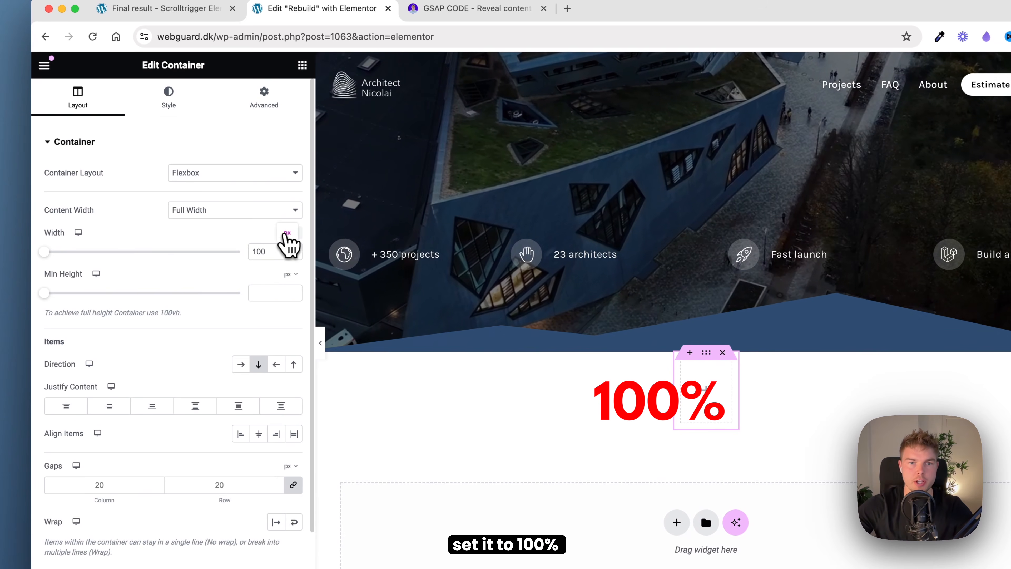
pyautogui.click(290, 232)
pyautogui.click(292, 255)
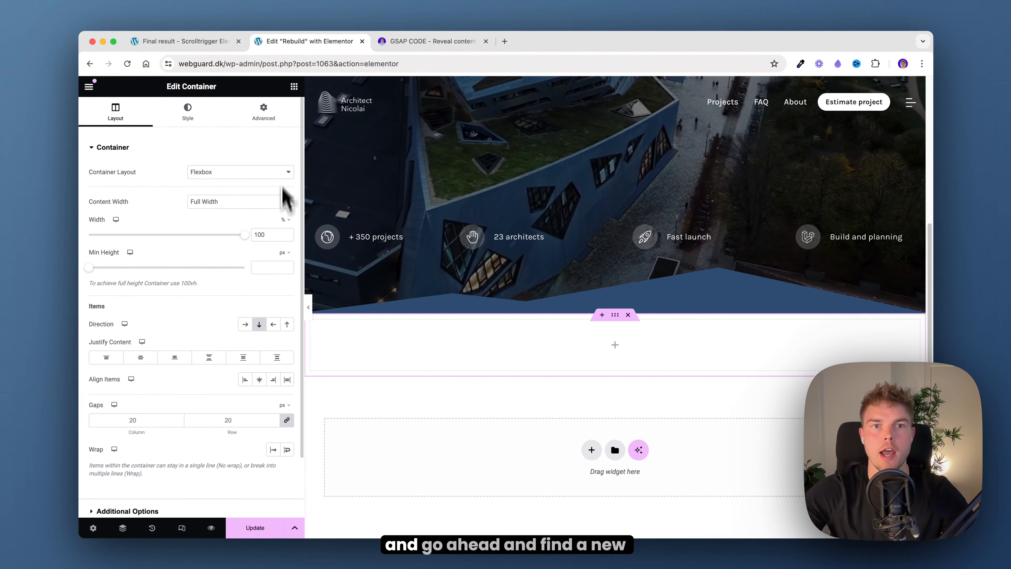
# Nest a boxed container inside the full-width container, and give it a width of 1200 px and a horizontal row direction.
pyautogui.click(294, 85)
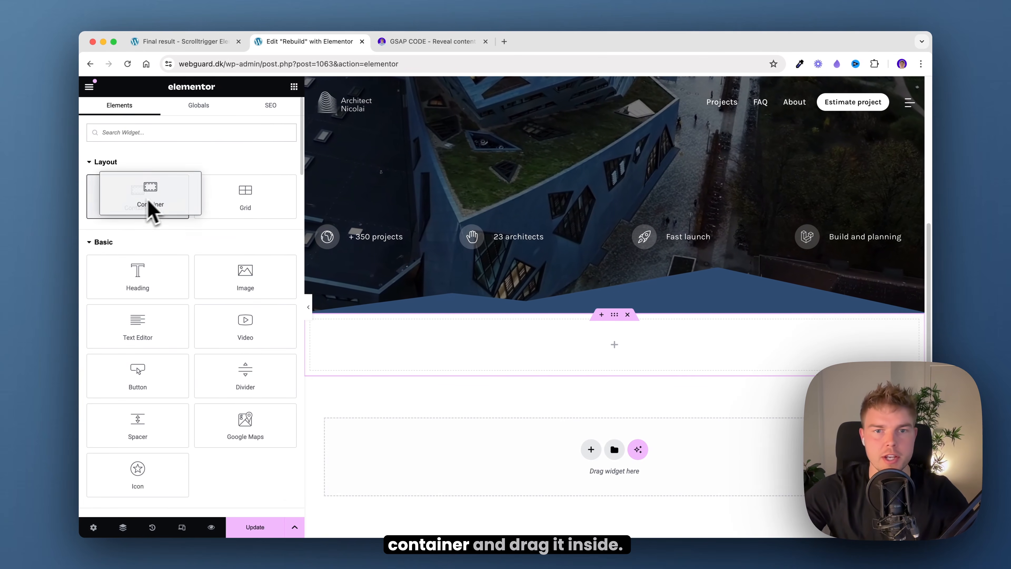
pyautogui.moveTo(148, 210); pyautogui.dragTo(438, 248)
pyautogui.moveTo(579, 346); pyautogui.dragTo(580, 349)
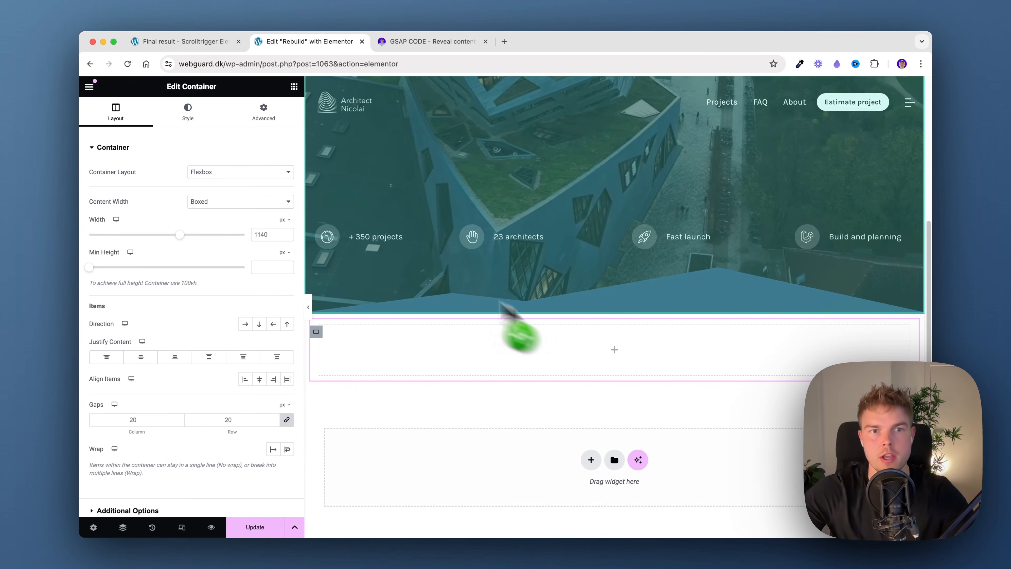
pyautogui.click(269, 237)
pyautogui.write('1200')
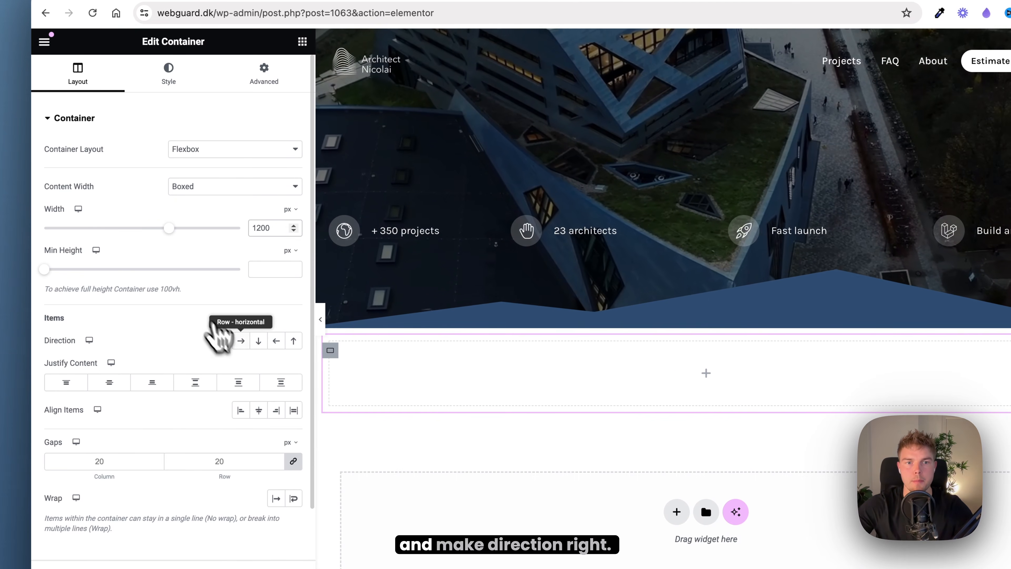
pyautogui.click(241, 340)
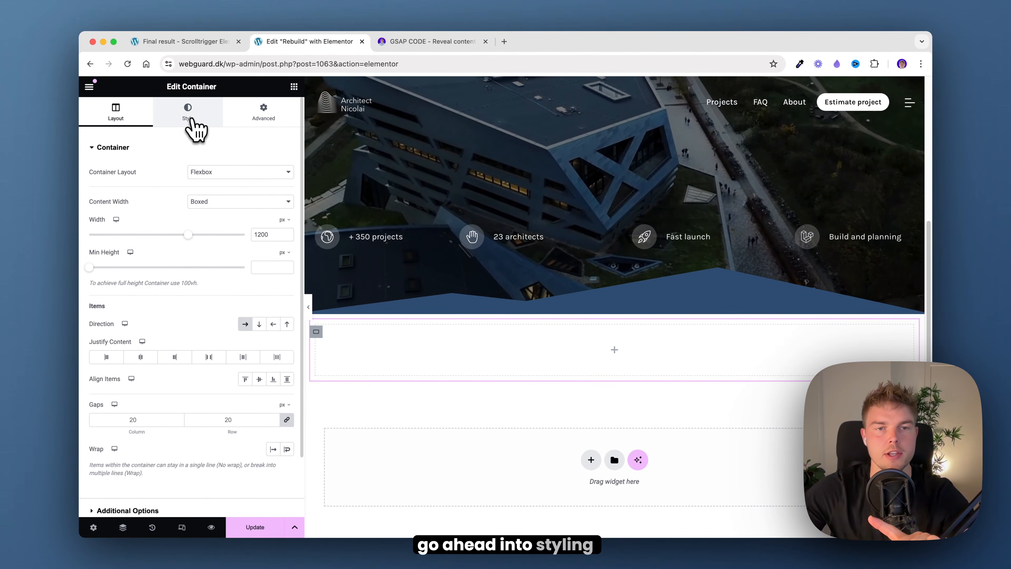
# Give the inner container a classic background using the global colour Navy blue.
pyautogui.click(192, 128)
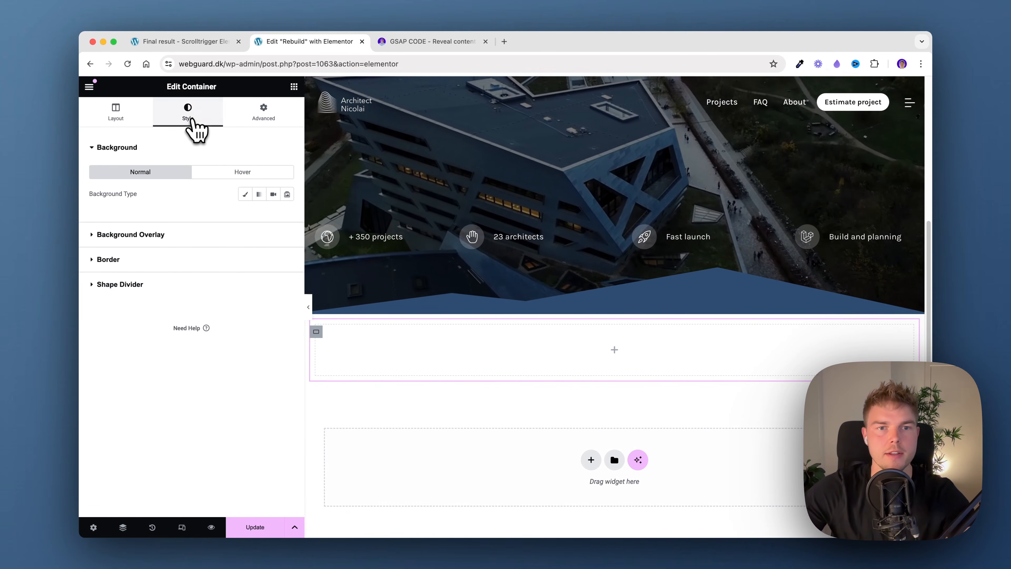
pyautogui.click(245, 198)
pyautogui.click(273, 217)
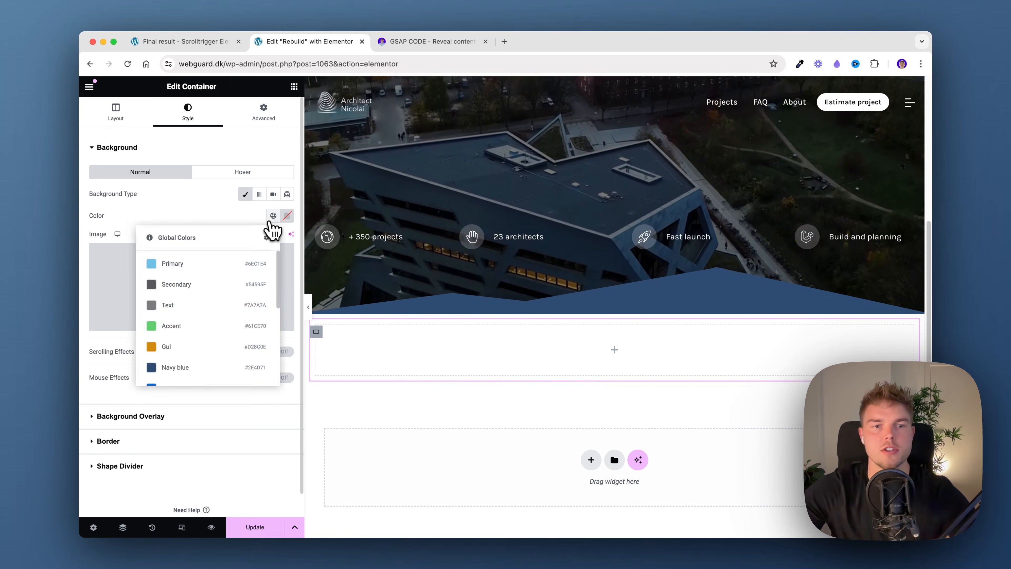
pyautogui.scroll(-1, 223, 303)
pyautogui.click(199, 349)
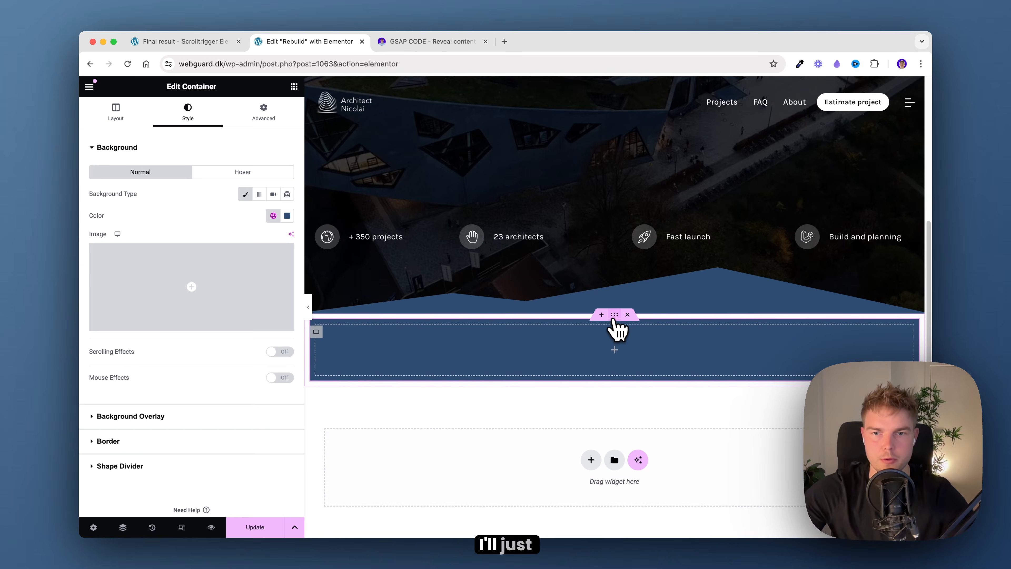
# Show the Navigator for the outer container and set that container's padding to 0 on all sides.
pyautogui.rightClick(613, 321)
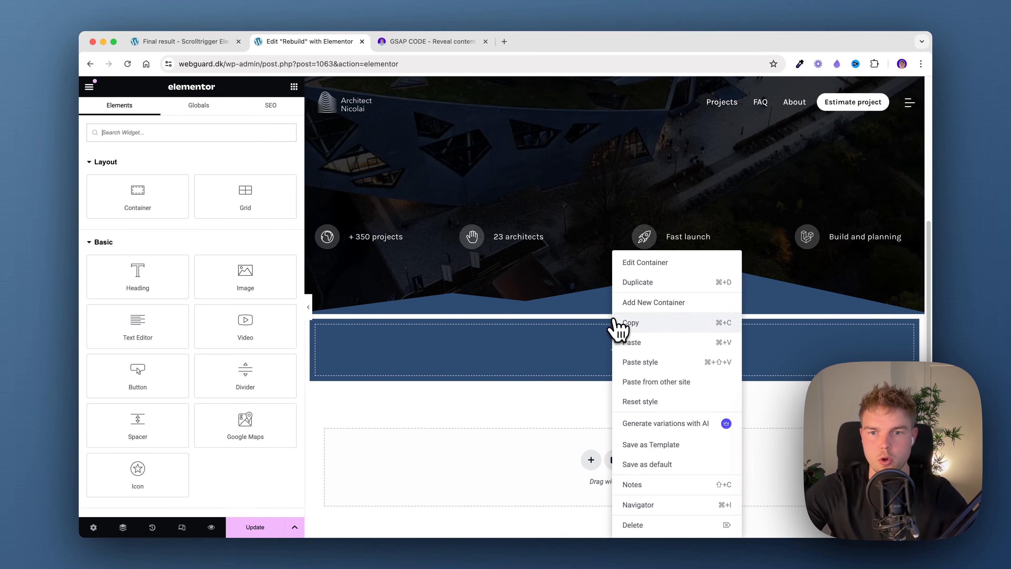
pyautogui.click(648, 506)
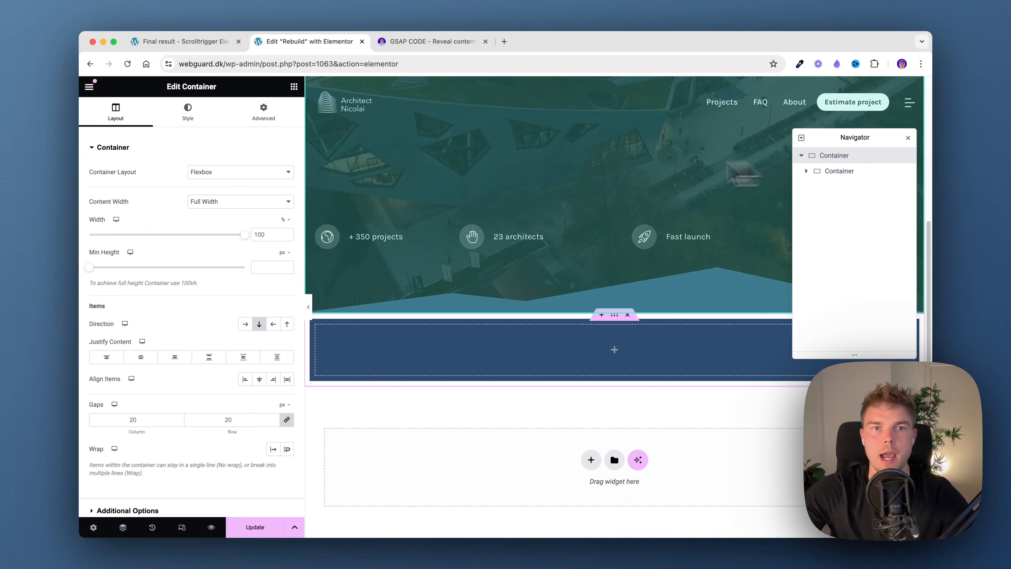
pyautogui.click(274, 125)
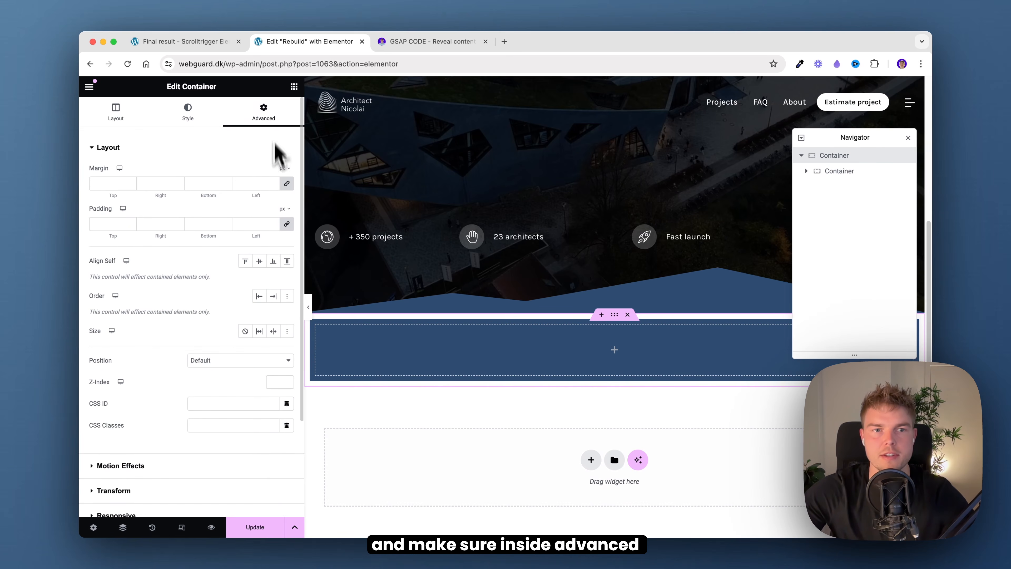
pyautogui.click(286, 226)
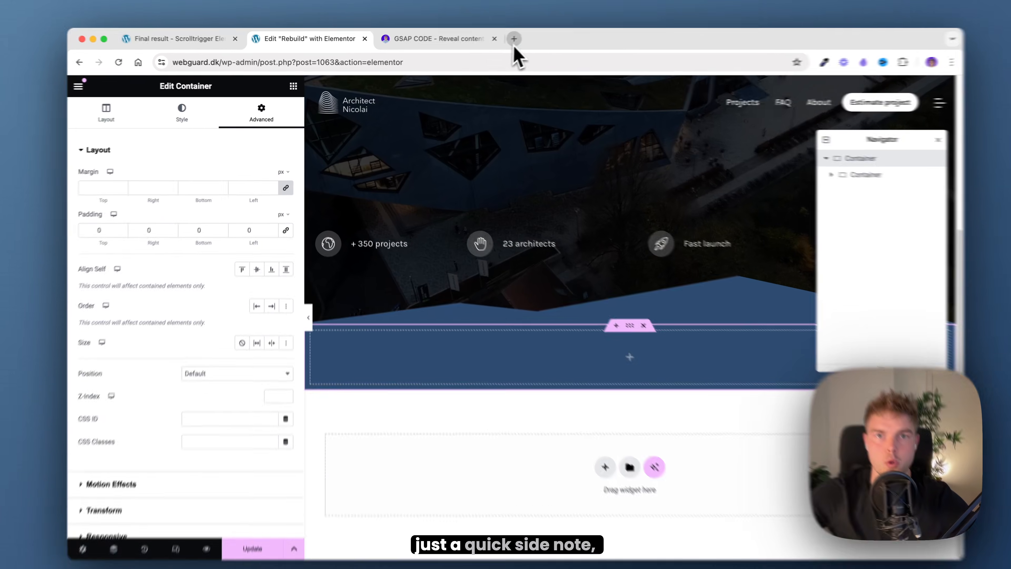
pyautogui.click(514, 39)
pyautogui.write('https://michellewp.gumroad.com/l/vdxlqq')
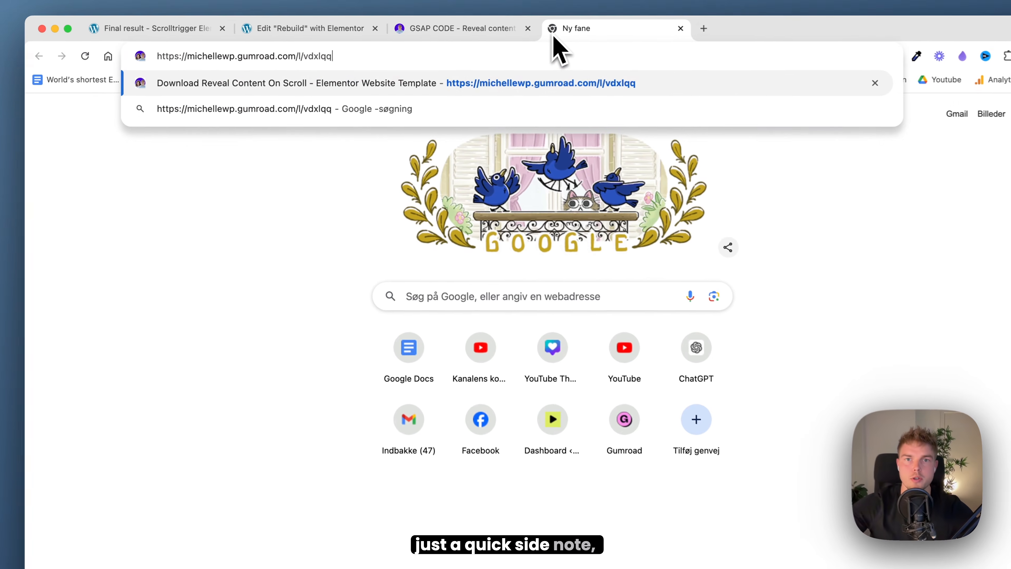
pyautogui.press('Return')
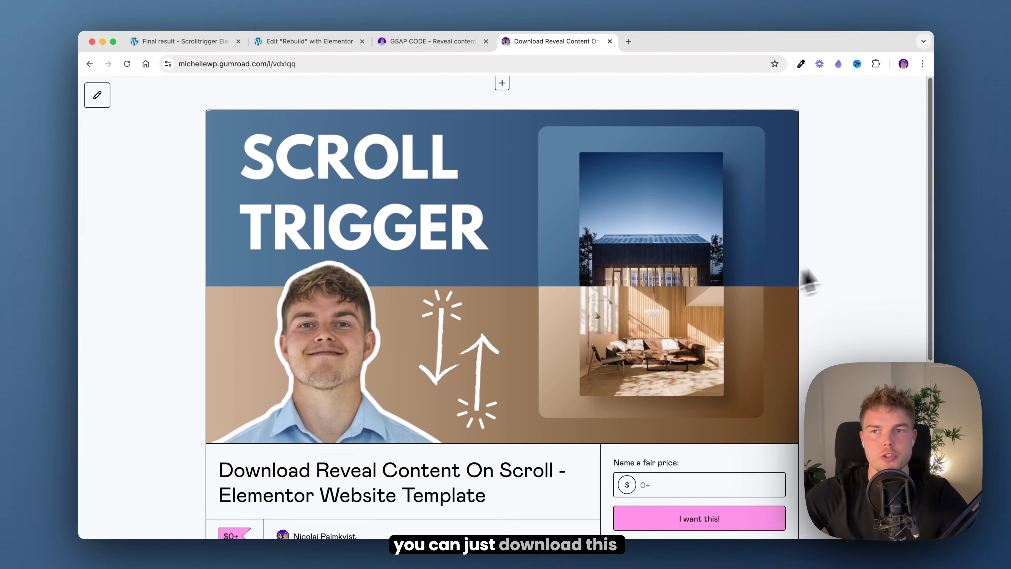
pyautogui.click(731, 394)
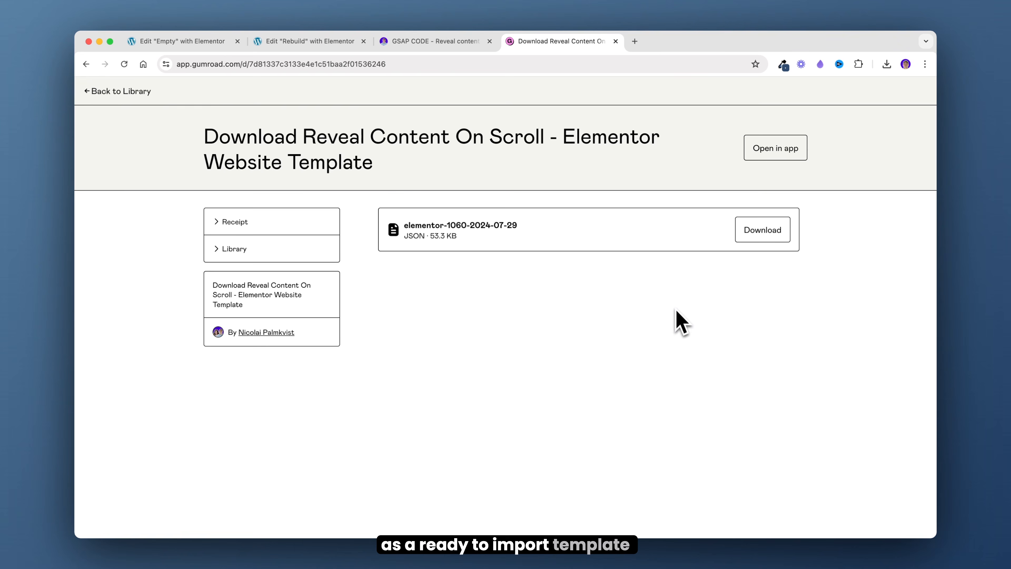
pyautogui.click(761, 228)
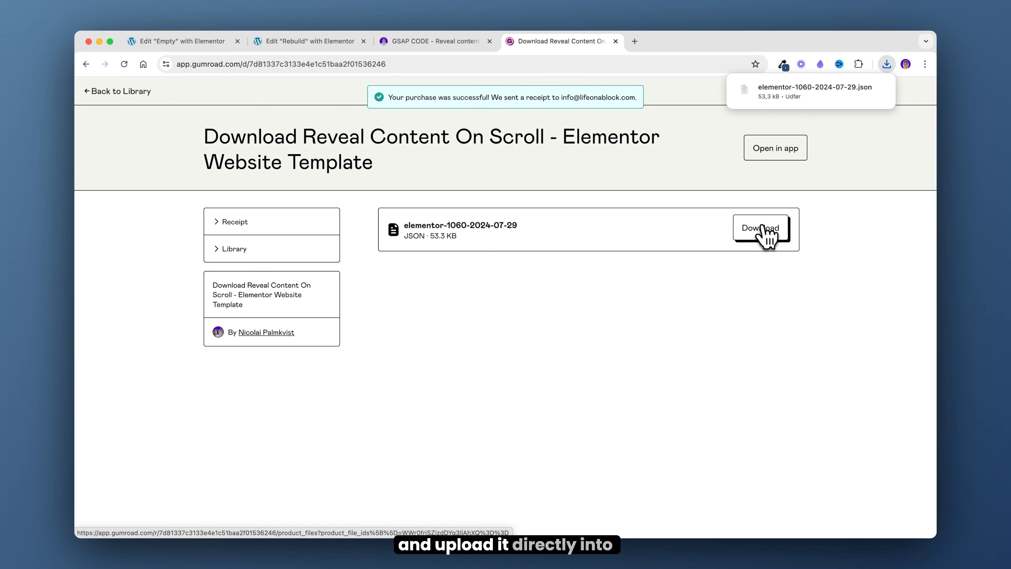
pyautogui.moveTo(794, 113); pyautogui.dragTo(678, 169)
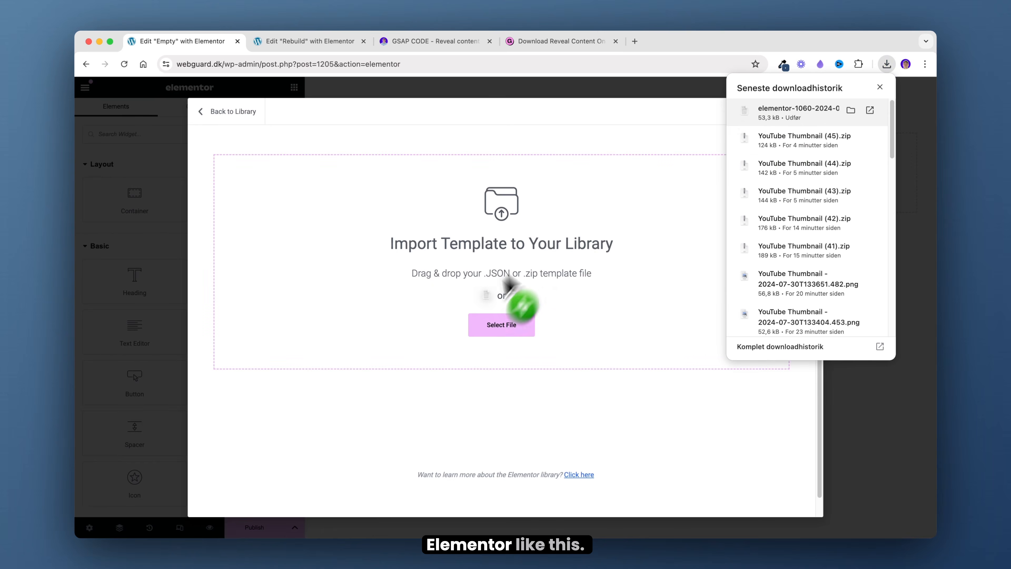
pyautogui.moveTo(503, 278); pyautogui.dragTo(484, 317)
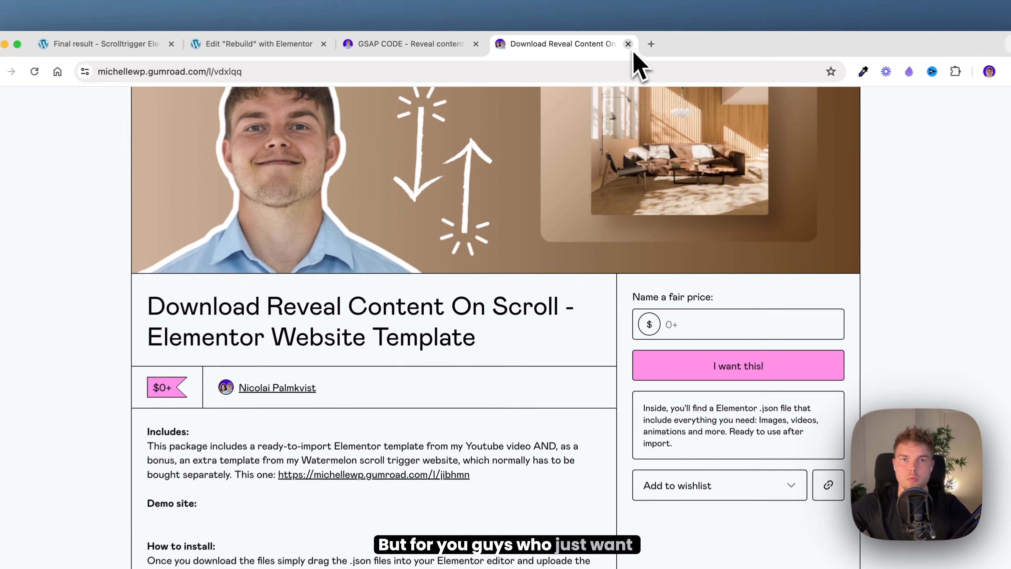
pyautogui.click(609, 41)
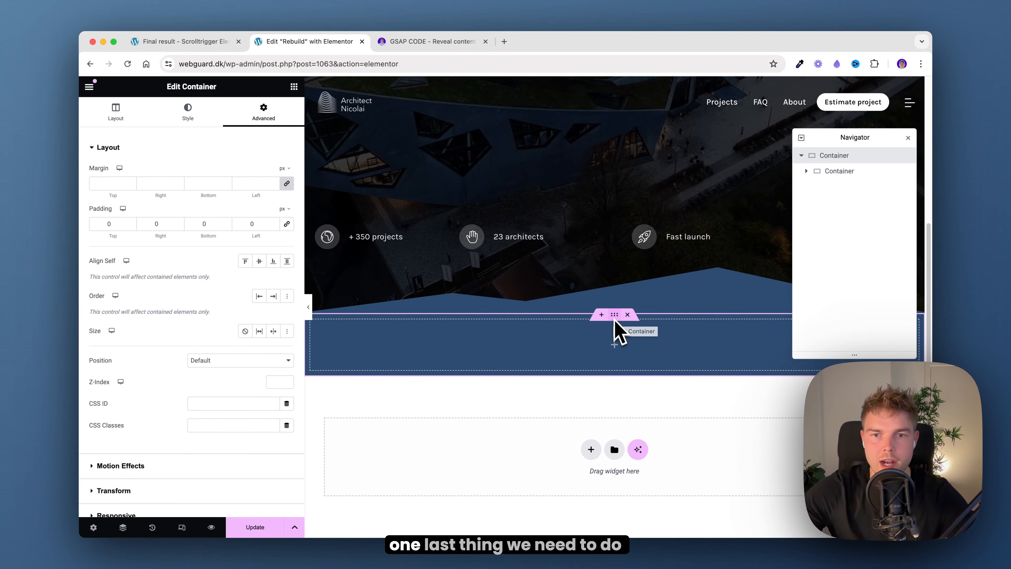
# Copy the class name gallery from the GSAP code page and set it as the inner container's CSS class.
pyautogui.click(838, 172)
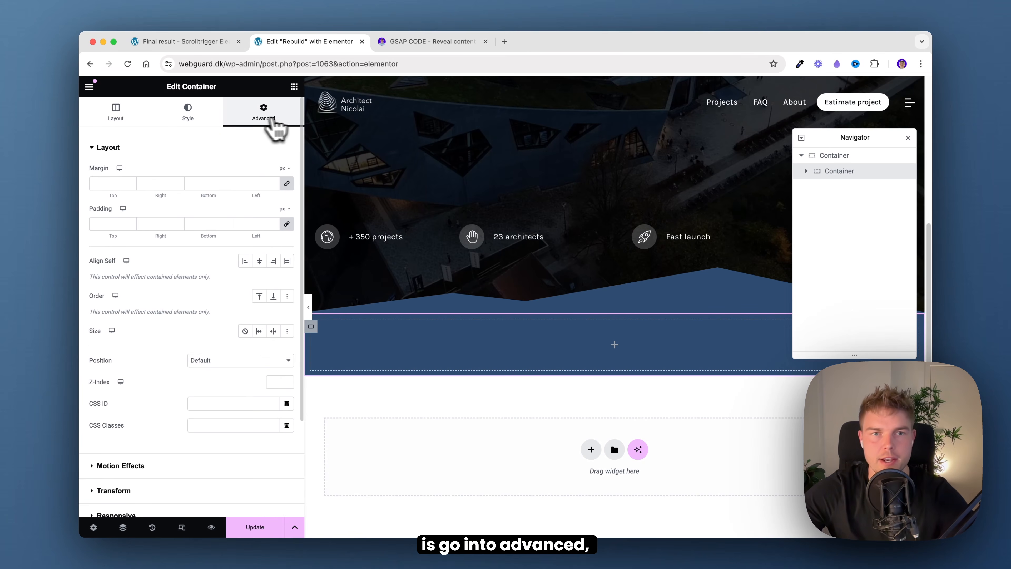
pyautogui.scroll(-3, 271, 157)
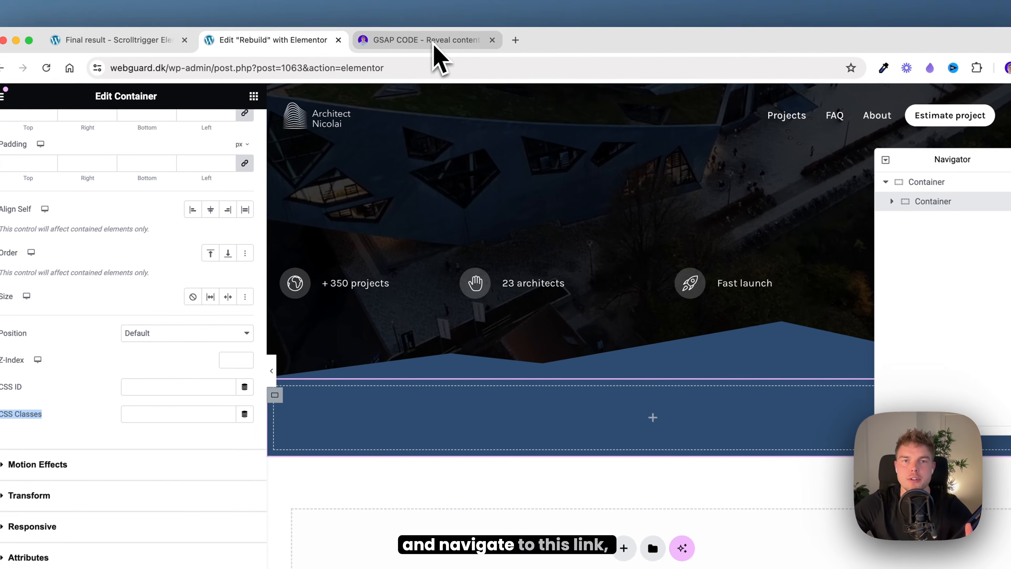
pyautogui.click(430, 41)
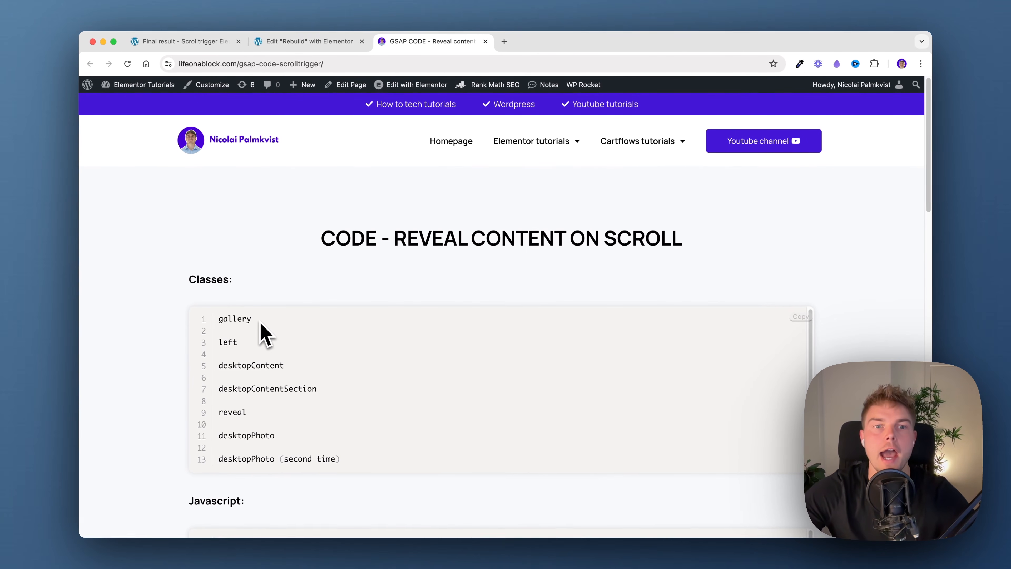
pyautogui.moveTo(254, 318); pyautogui.dragTo(219, 319)
pyautogui.rightClick(230, 321)
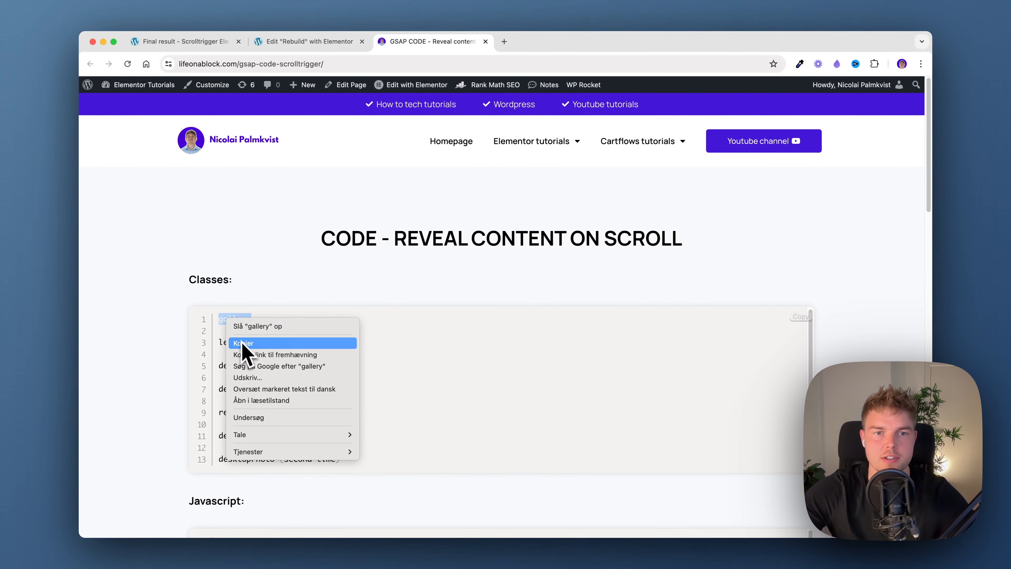
pyautogui.click(243, 343)
pyautogui.click(318, 42)
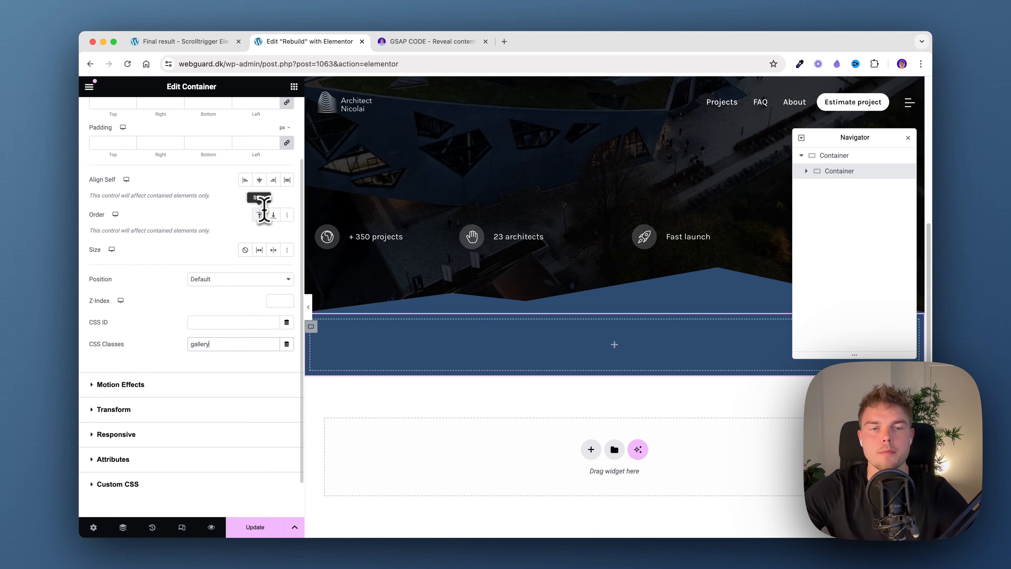
# Nest a new container inside the gallery container and set its width to 50%.
pyautogui.scroll(3, 279, 172)
pyautogui.click(294, 87)
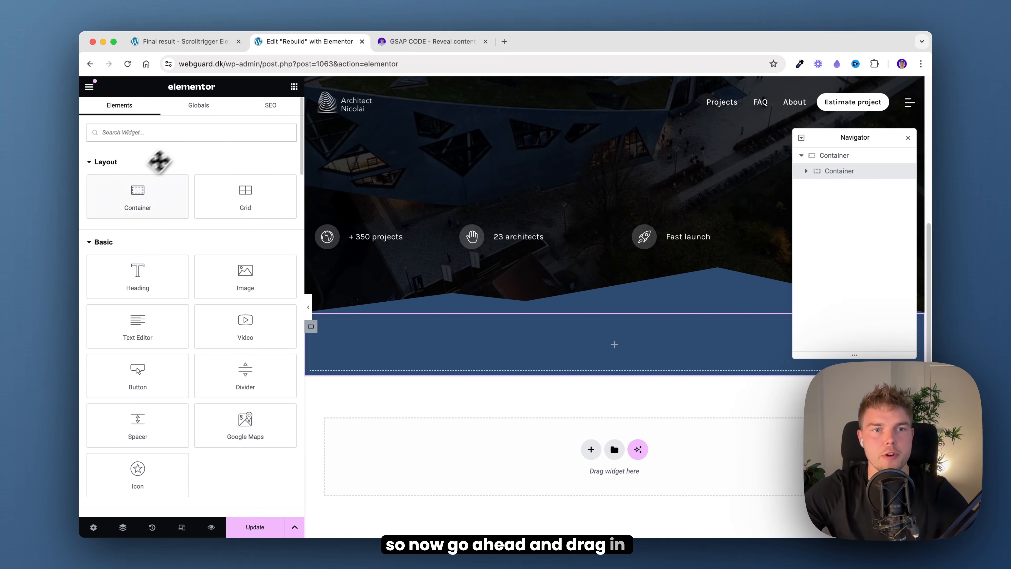
pyautogui.moveTo(138, 191); pyautogui.dragTo(519, 343)
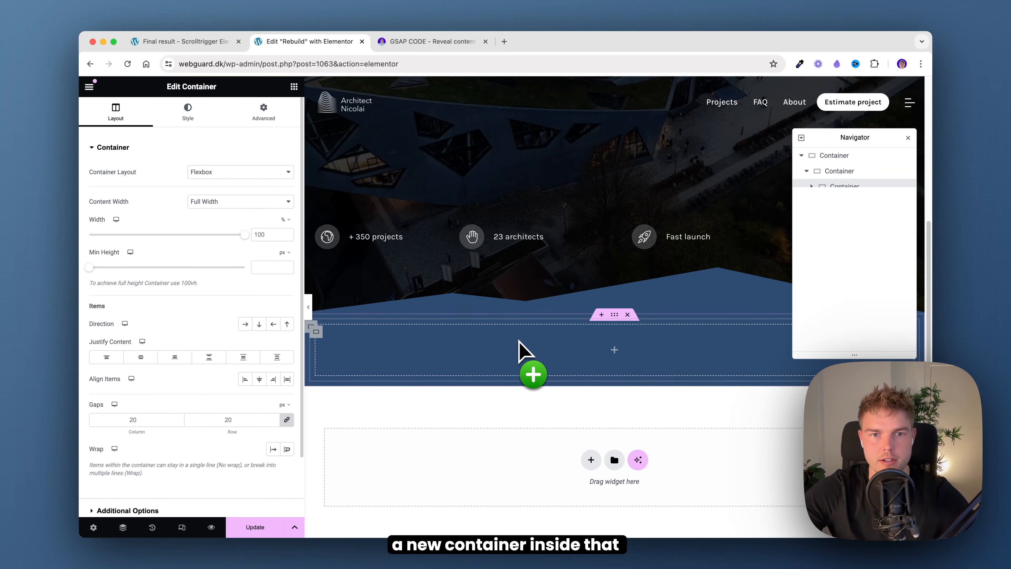
pyautogui.click(269, 234)
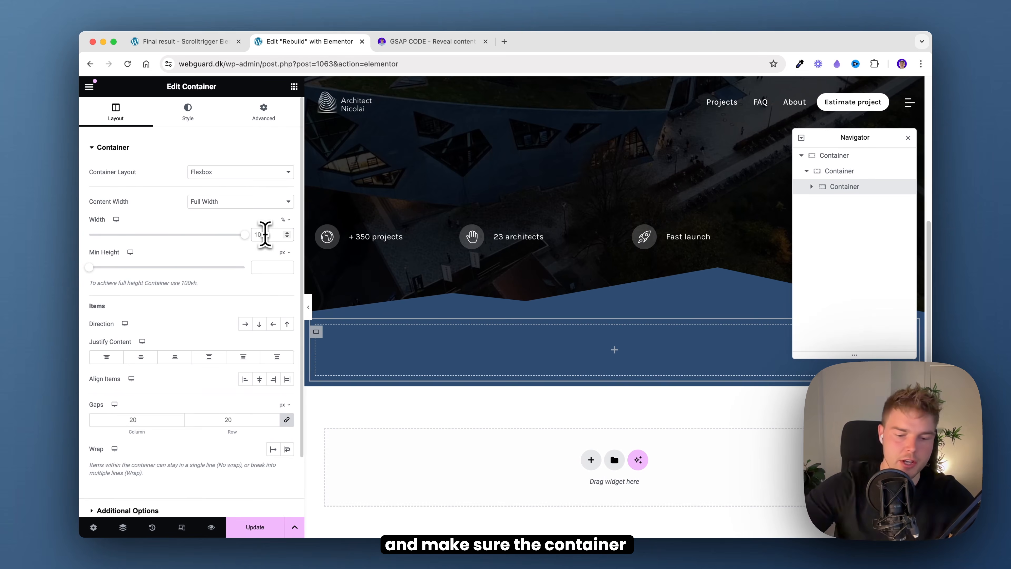
pyautogui.write('50')
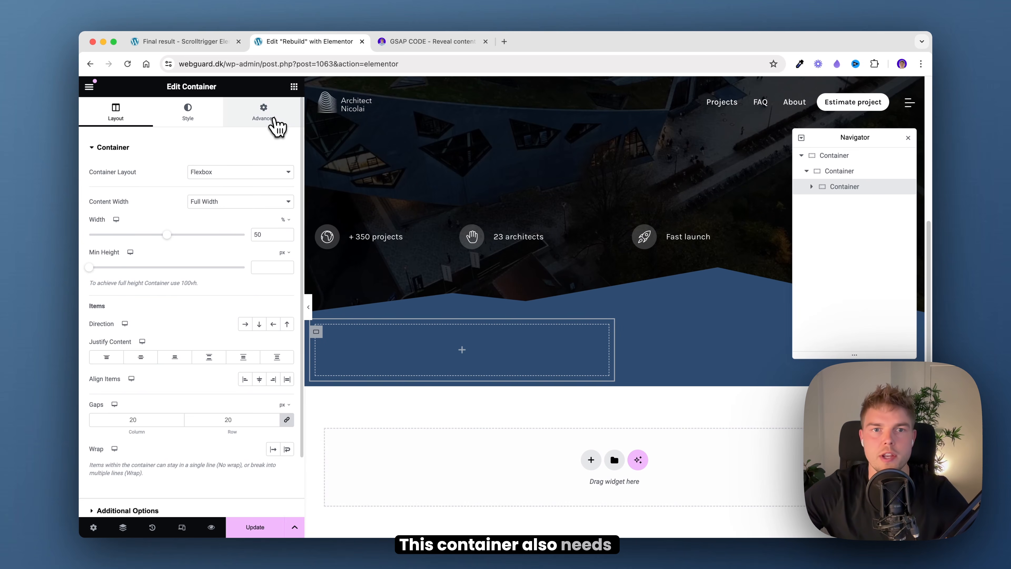
# Give the 50% wide container the CSS class left from the GSAP code page and rename it left in the Navigator.
pyautogui.click(277, 127)
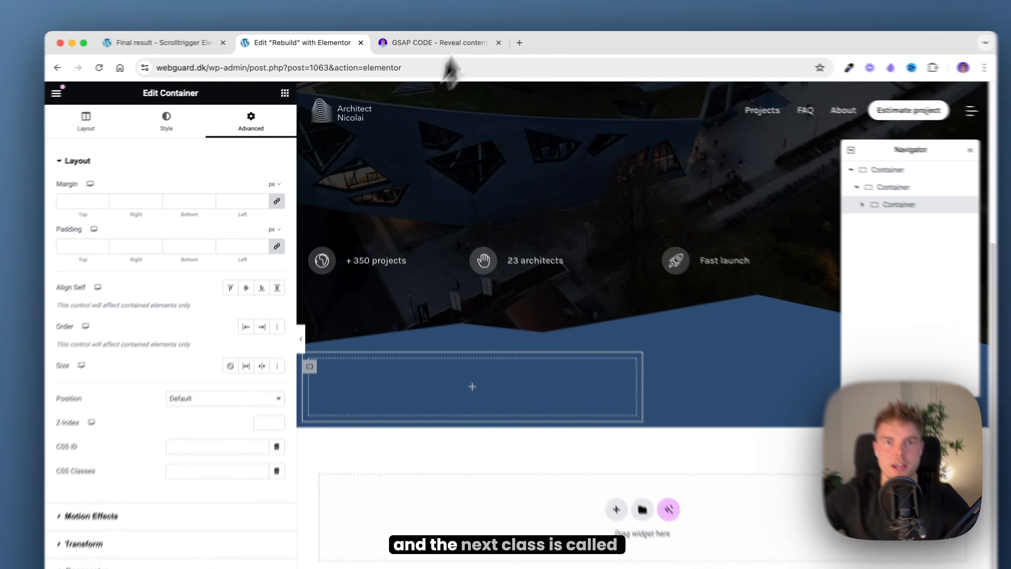
pyautogui.click(433, 44)
pyautogui.moveTo(256, 343); pyautogui.dragTo(218, 344)
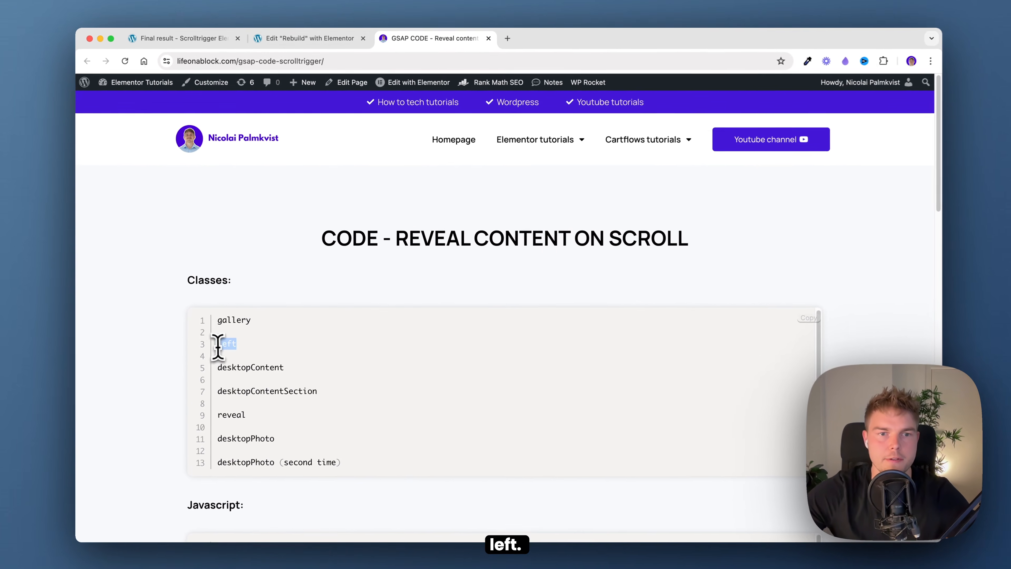
pyautogui.click(316, 41)
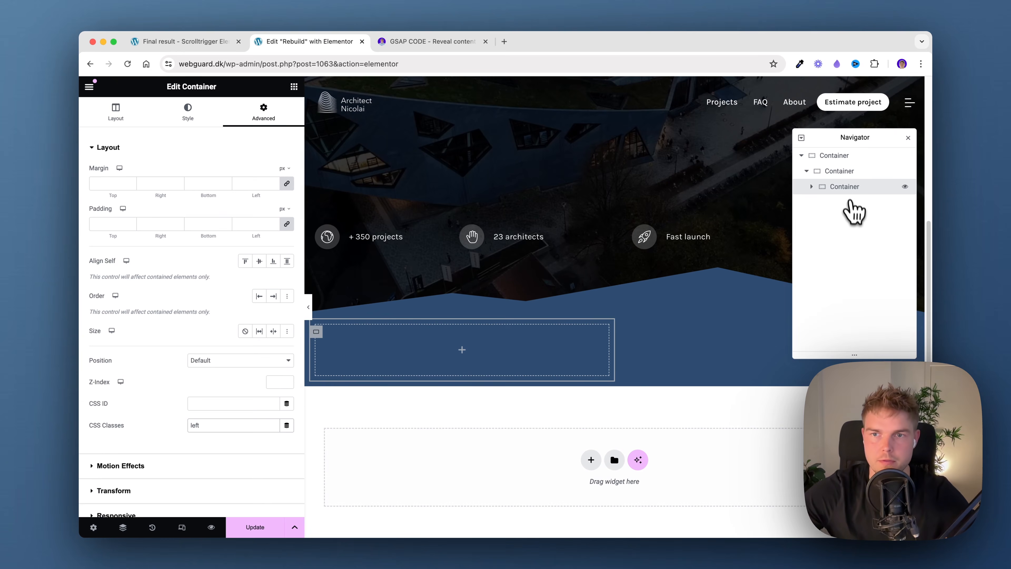
pyautogui.doubleClick(844, 186)
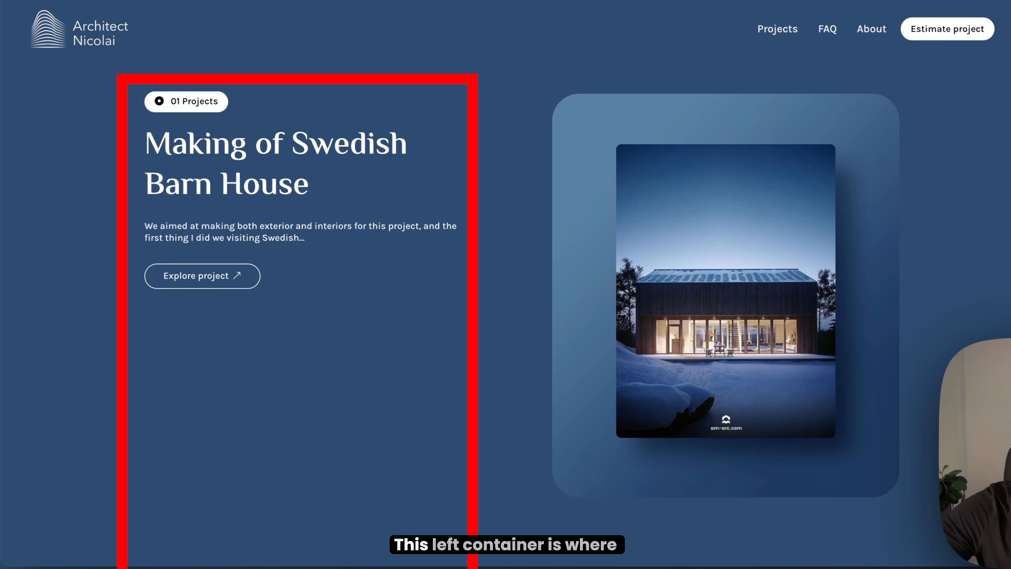
pyautogui.scroll(-10, 505, 279)
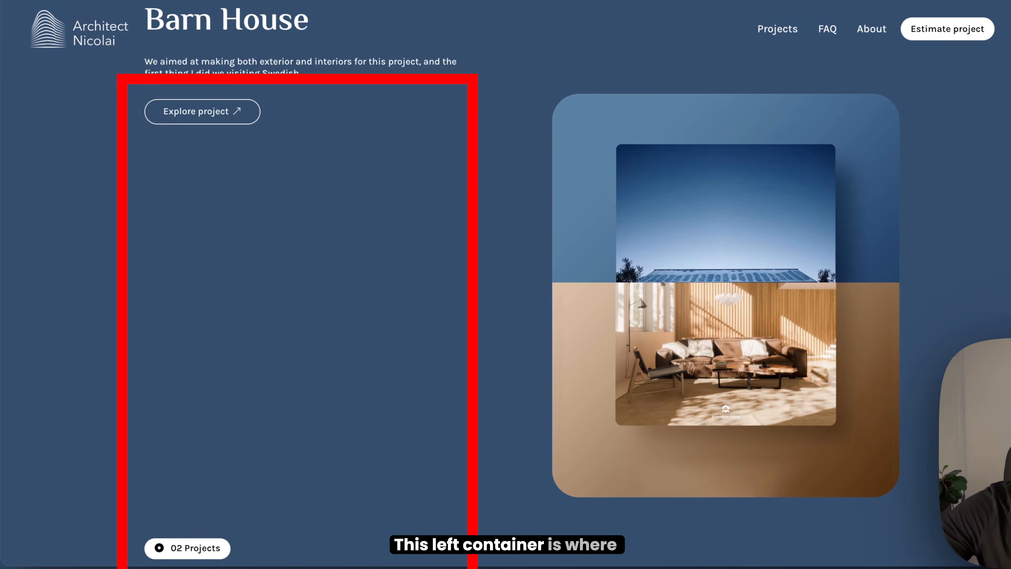
pyautogui.scroll(-6, 299, 278)
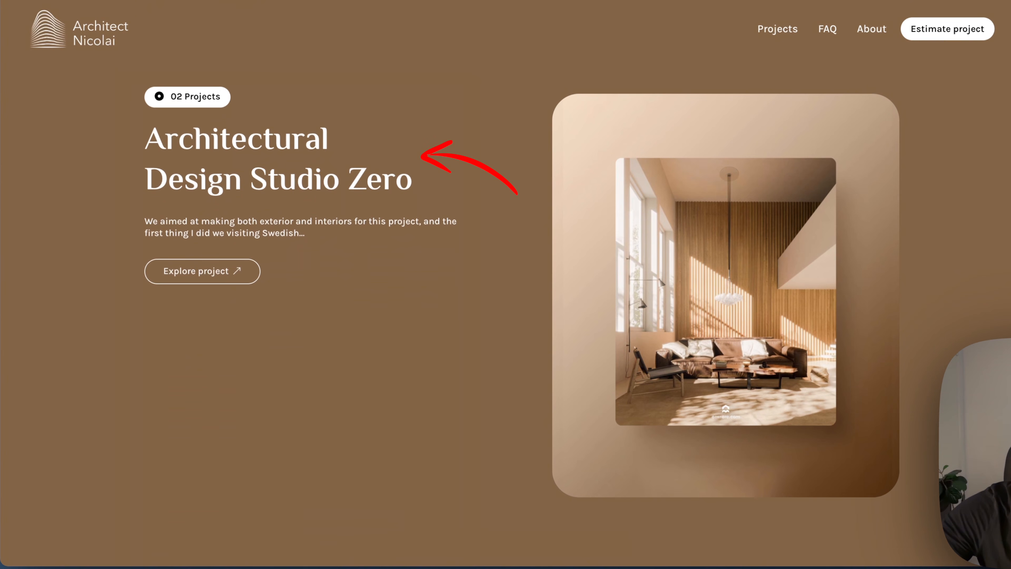
pyautogui.scroll(-3, 505, 279)
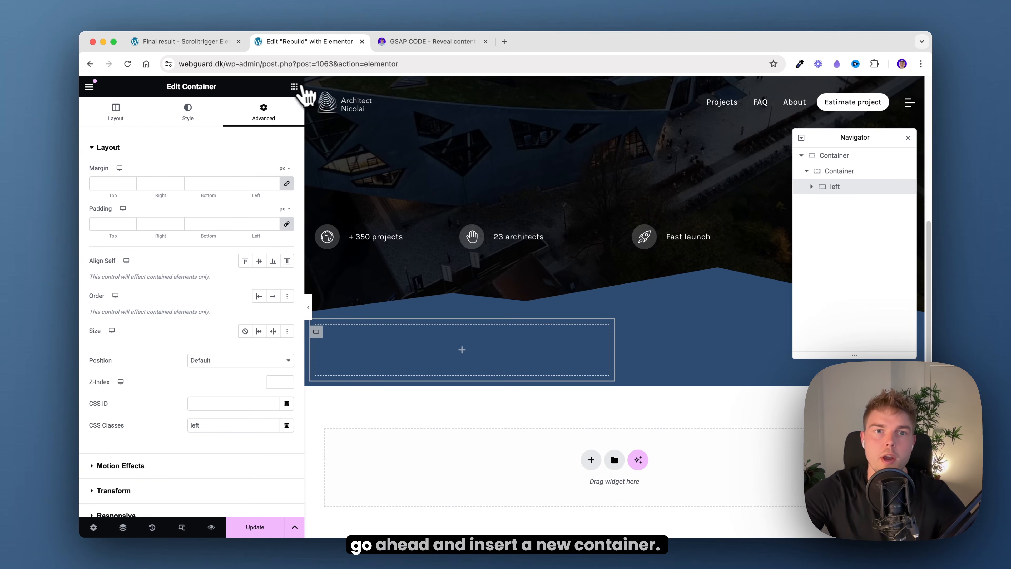
# Nest a new container inside the left container and give it the CSS class desktopContent from the GSAP code page.
pyautogui.click(294, 86)
pyautogui.moveTo(148, 199); pyautogui.dragTo(427, 346)
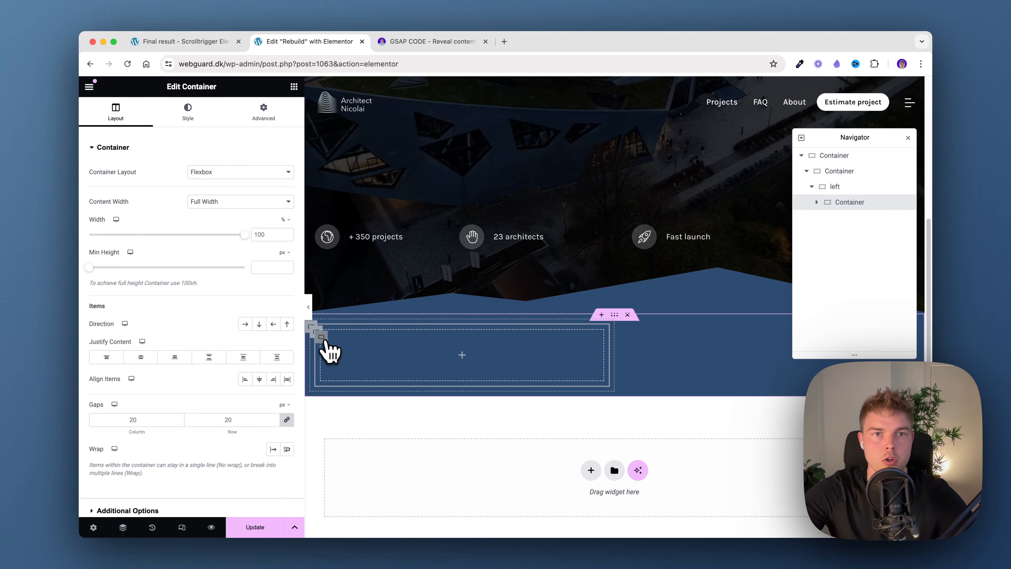
pyautogui.click(268, 122)
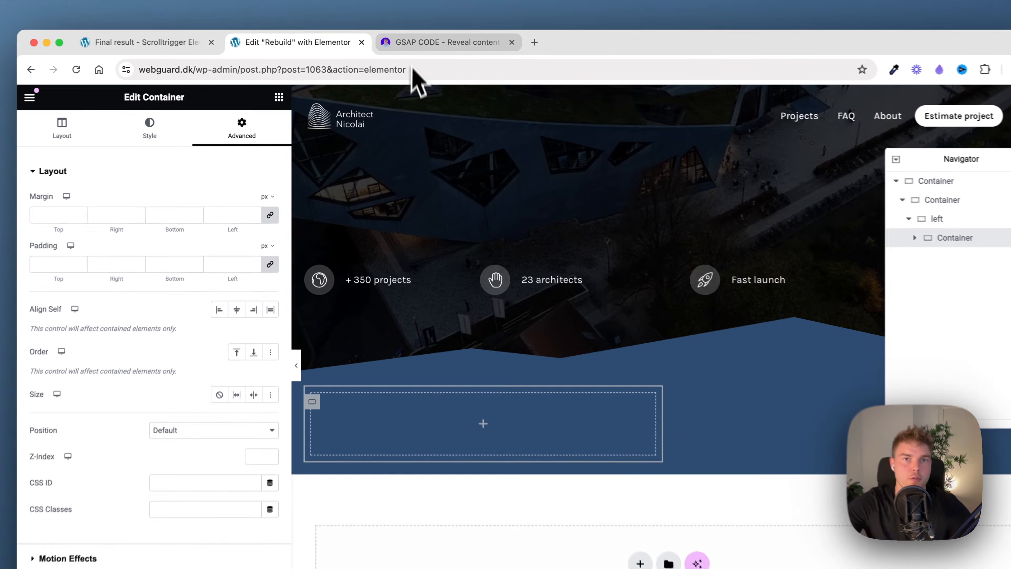
pyautogui.click(413, 43)
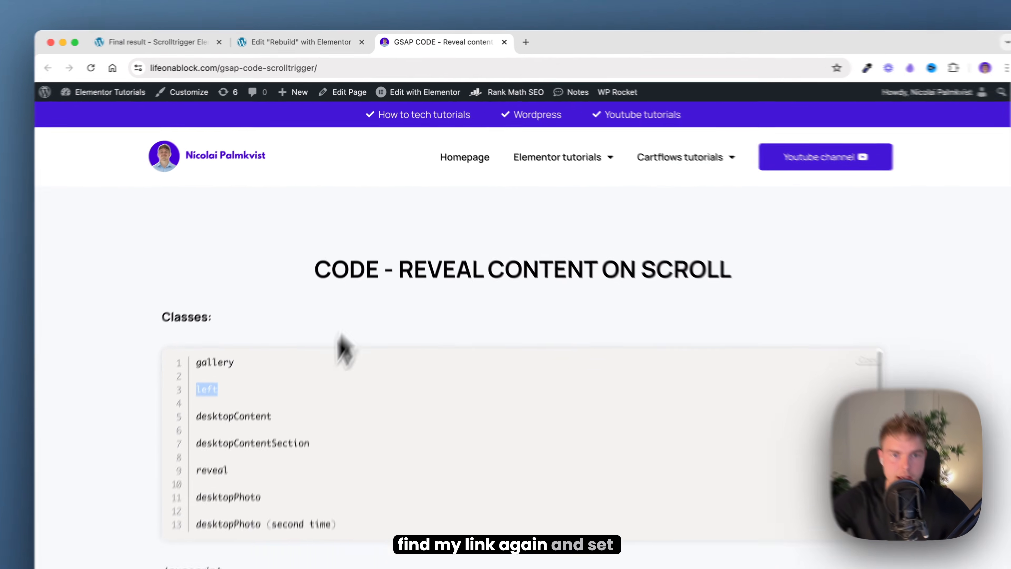
pyautogui.moveTo(271, 416); pyautogui.dragTo(198, 416)
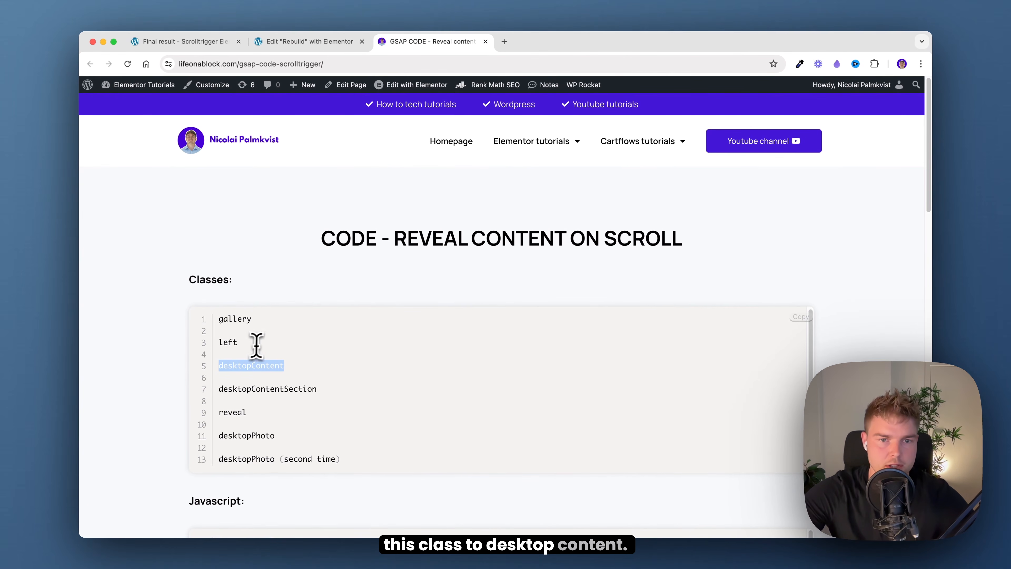
pyautogui.click(317, 46)
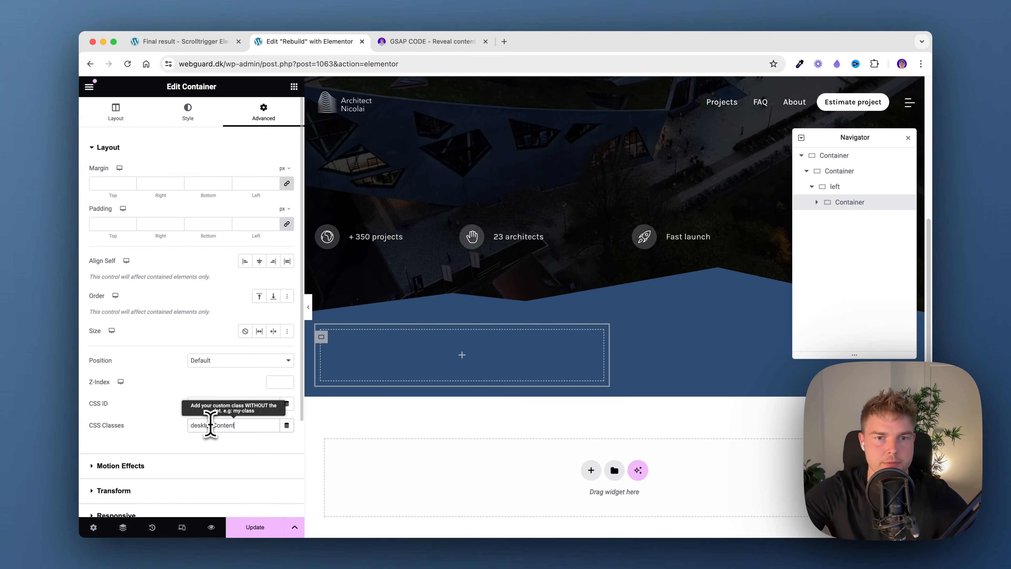
# Nest another container inside the desktopContent container, with a minimum height of 100 vh and content justified to the center.
pyautogui.click(294, 87)
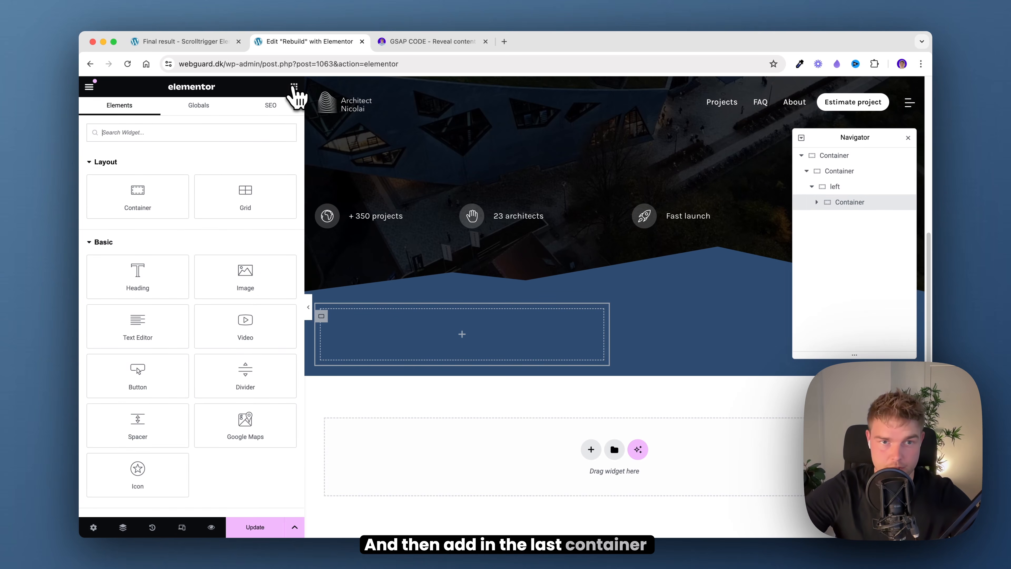
pyautogui.moveTo(162, 189); pyautogui.dragTo(410, 332)
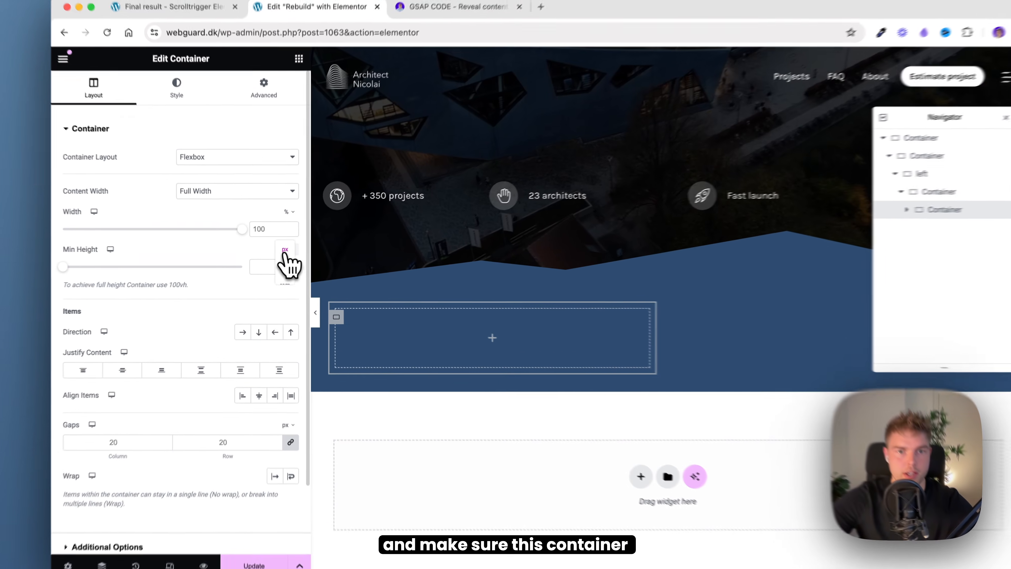
pyautogui.click(285, 252)
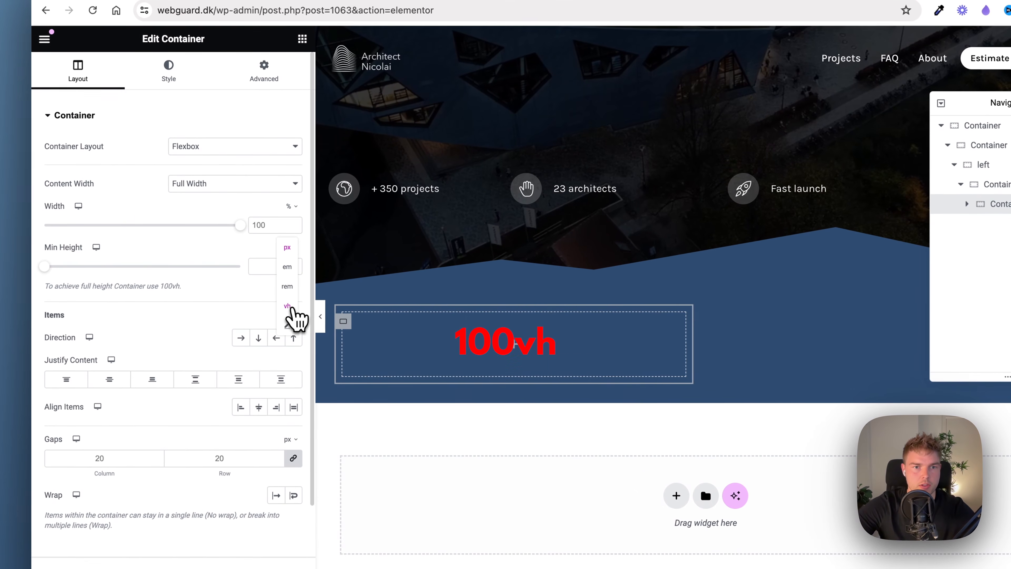
pyautogui.click(284, 299)
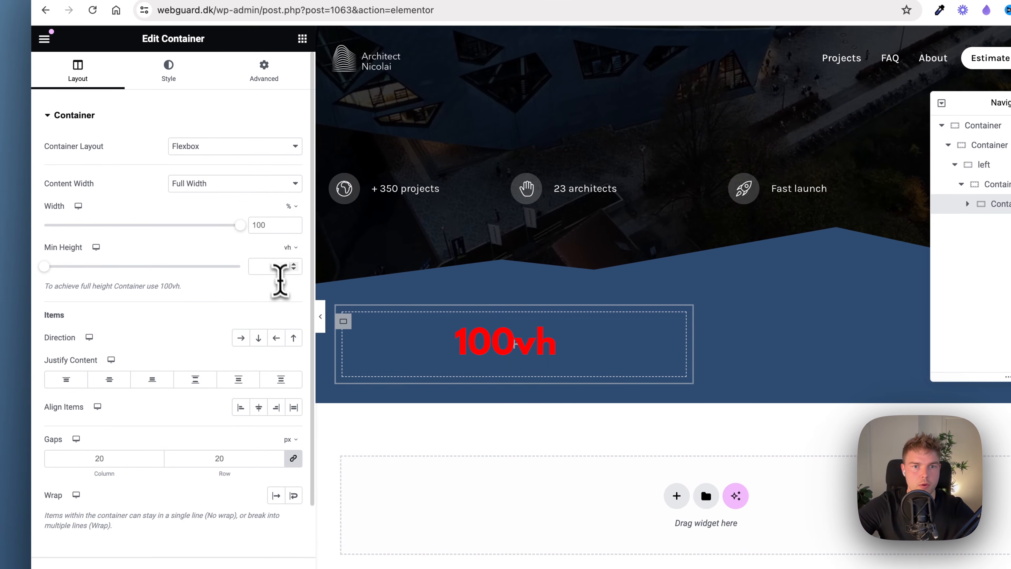
pyautogui.click(267, 267)
pyautogui.write('100')
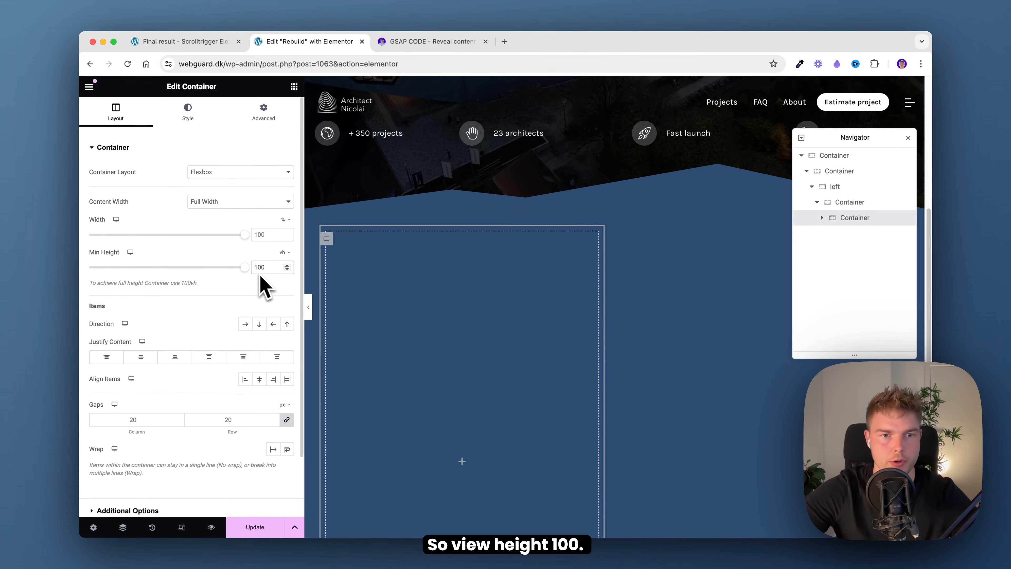
pyautogui.click(143, 361)
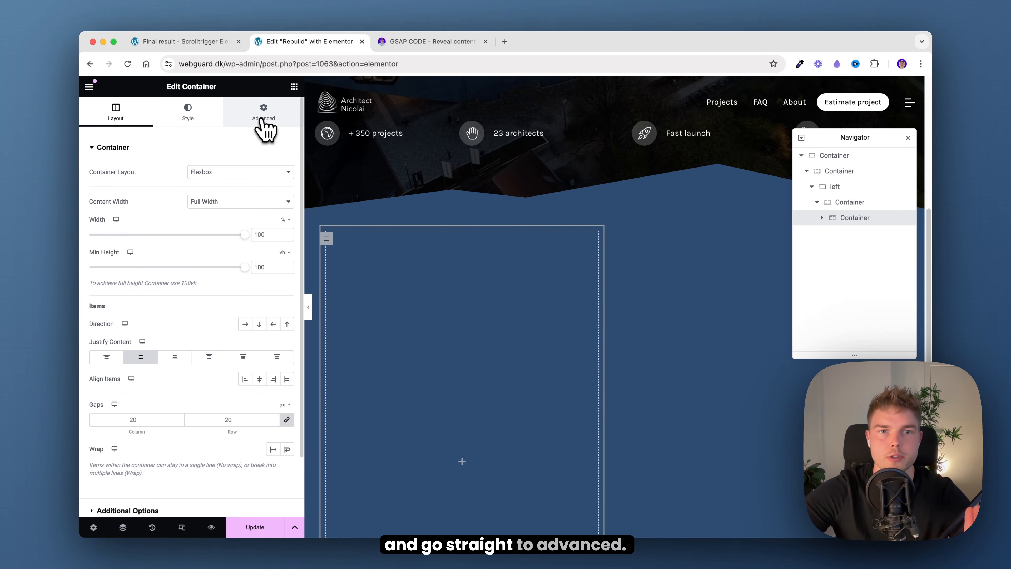
# Give the 100 vh container the CSS class desktopContentSection copied from the GSAP code page.
pyautogui.click(264, 126)
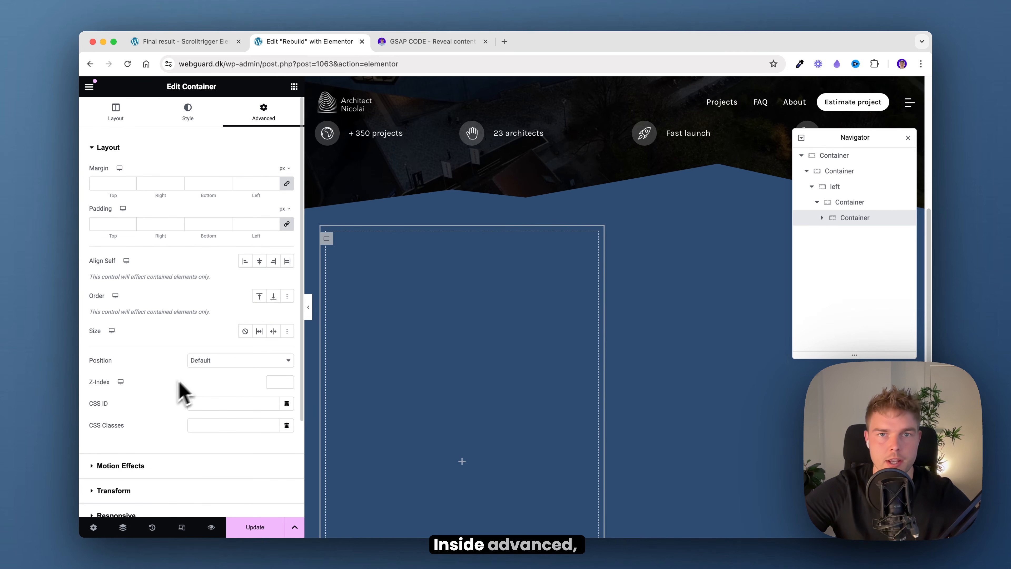
pyautogui.click(431, 43)
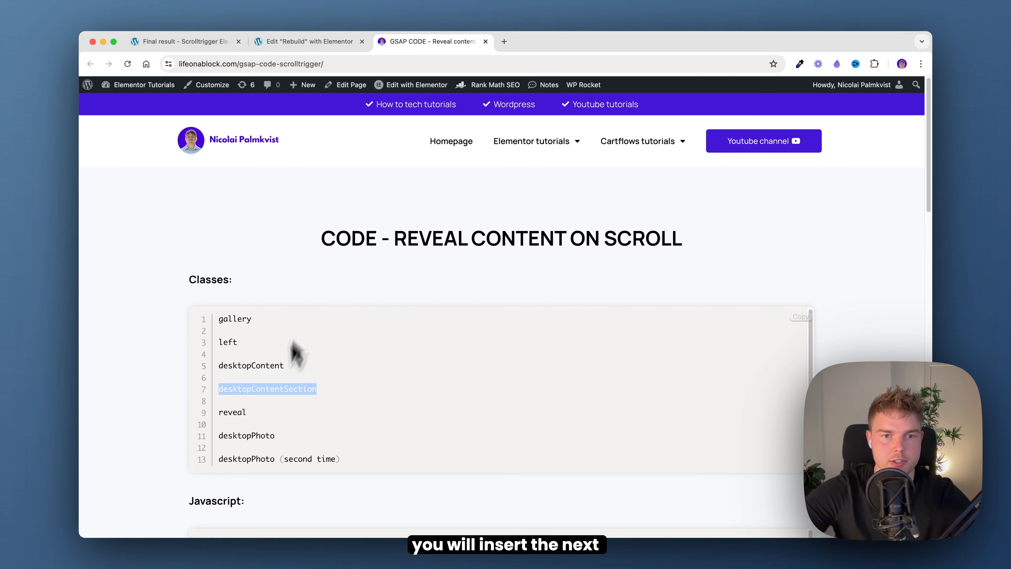
pyautogui.rightClick(267, 392)
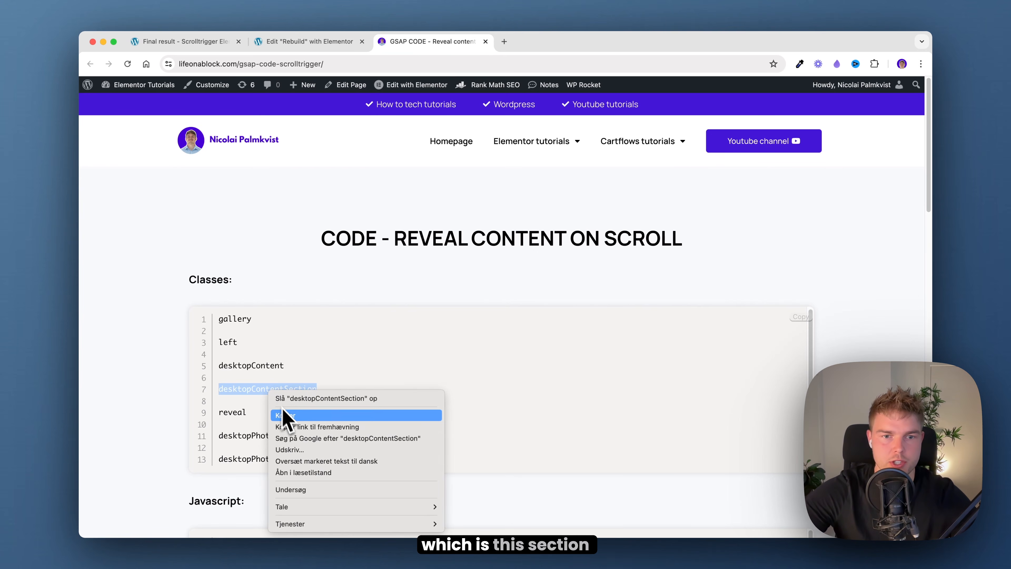
pyautogui.click(287, 413)
pyautogui.click(295, 44)
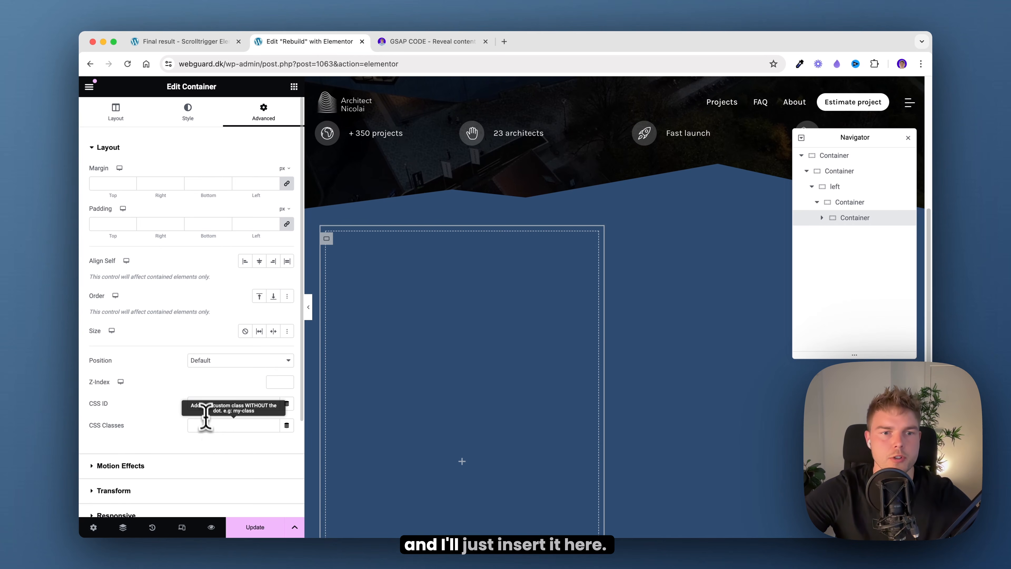
pyautogui.press('super+v')
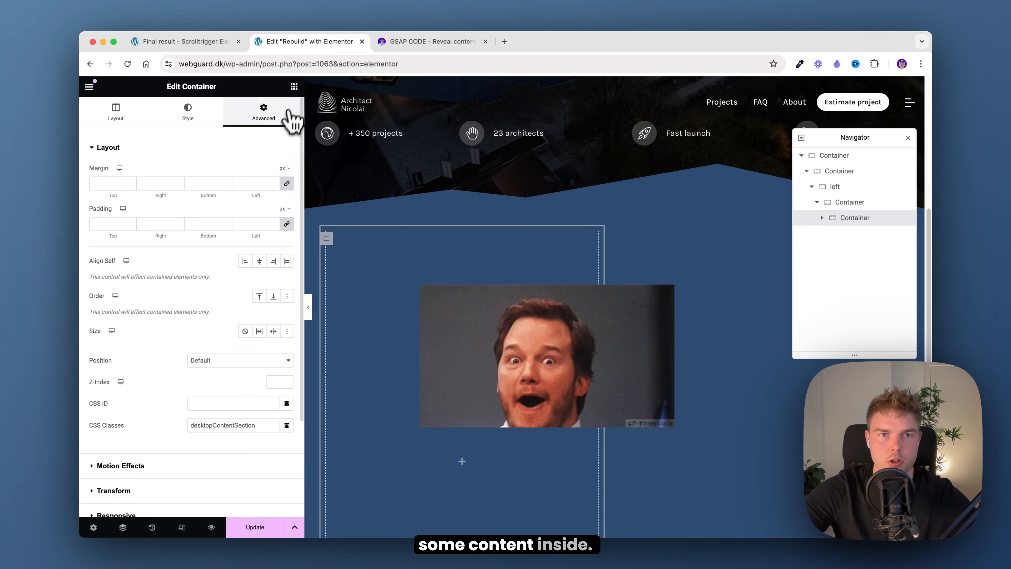
# Add a heading, a text editor and a button widget, stacked in that order, inside the desktopContentSection container.
pyautogui.click(294, 86)
pyautogui.moveTo(141, 283); pyautogui.dragTo(401, 305)
pyautogui.click(293, 86)
pyautogui.moveTo(169, 325); pyautogui.dragTo(449, 467)
pyautogui.click(294, 86)
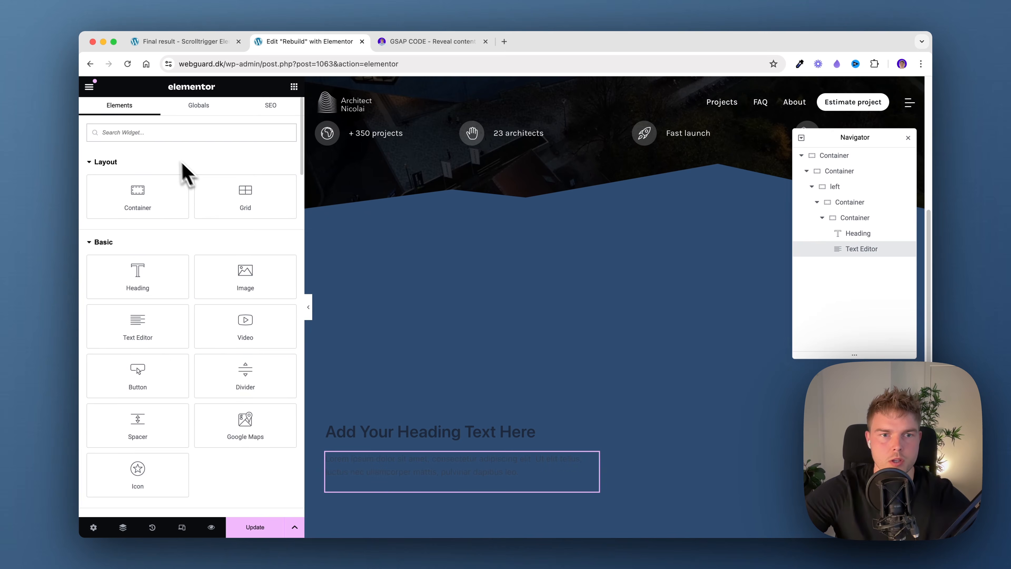
pyautogui.write('bu')
pyautogui.moveTo(138, 171); pyautogui.dragTo(446, 482)
# Set the text colour of the heading and the text editor to white, #FFFFFF.
pyautogui.click(414, 416)
pyautogui.click(218, 119)
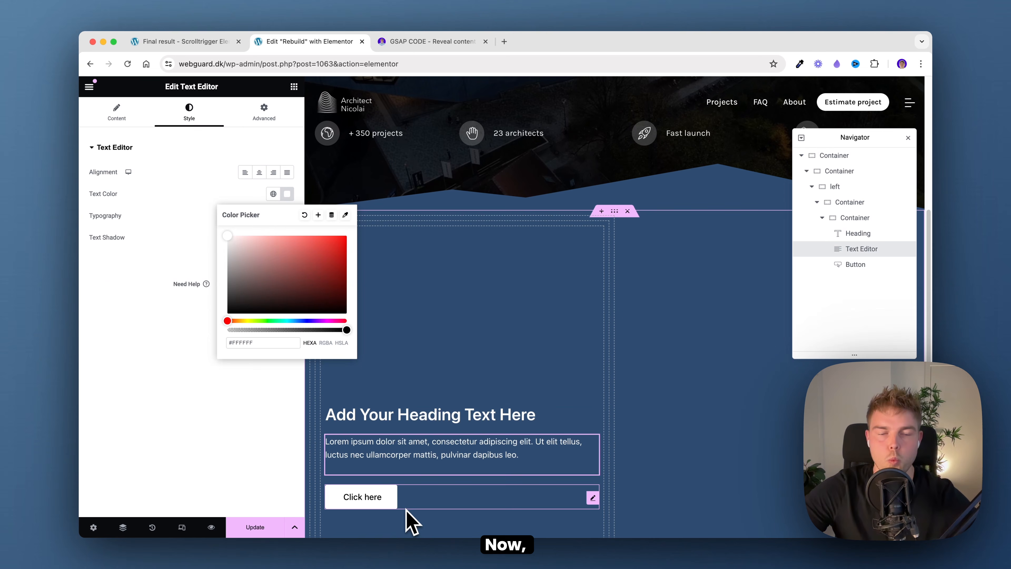
pyautogui.click(407, 502)
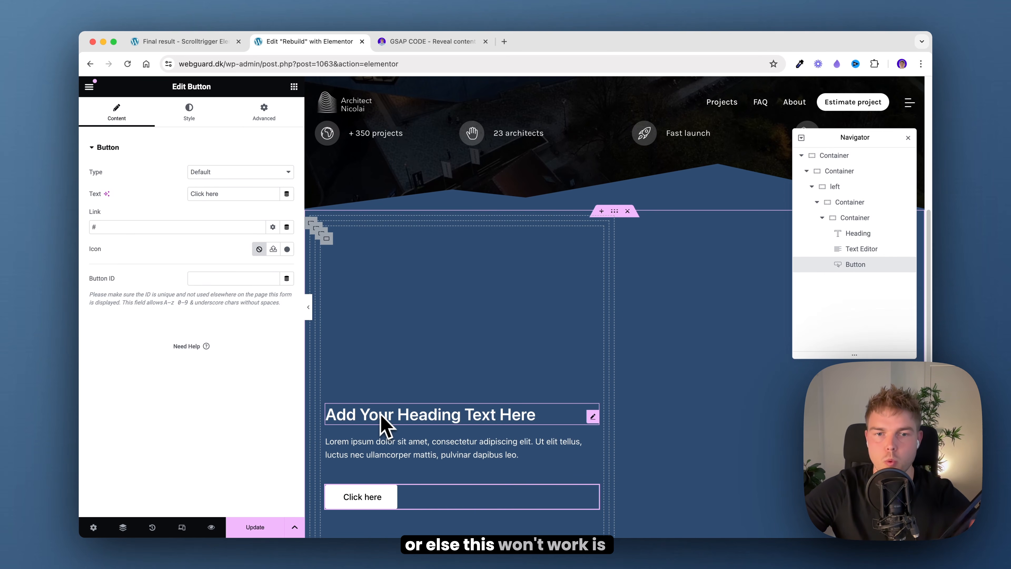
# Give the heading the CSS class reveal copied from the GSAP code page.
pyautogui.click(347, 422)
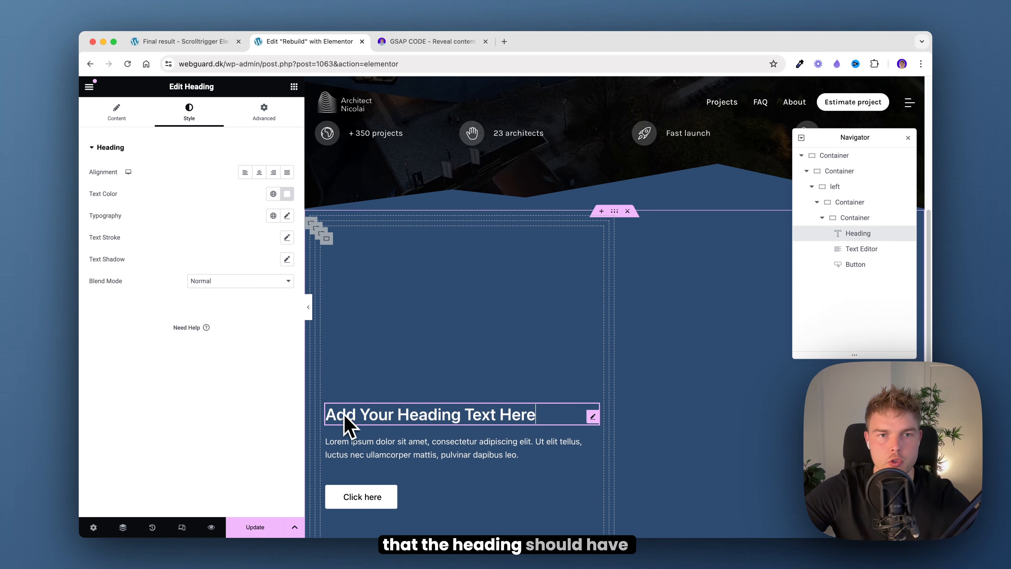
pyautogui.click(278, 127)
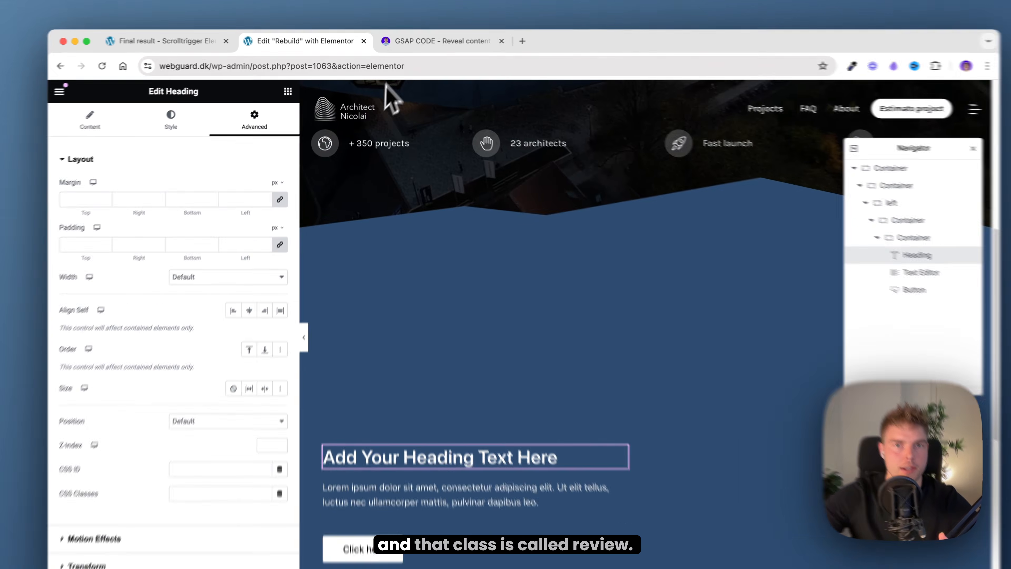
pyautogui.click(426, 41)
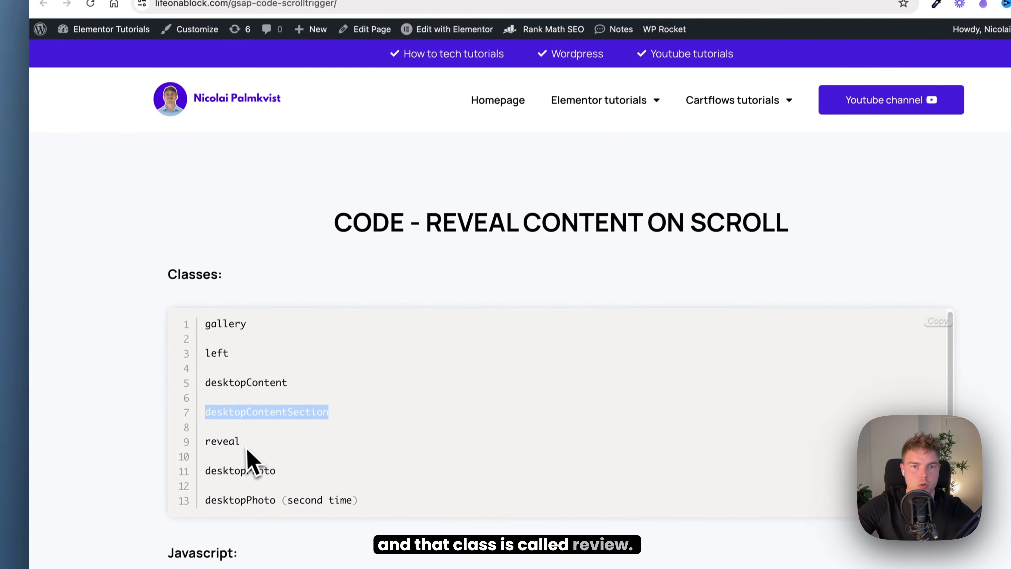
pyautogui.doubleClick(206, 495)
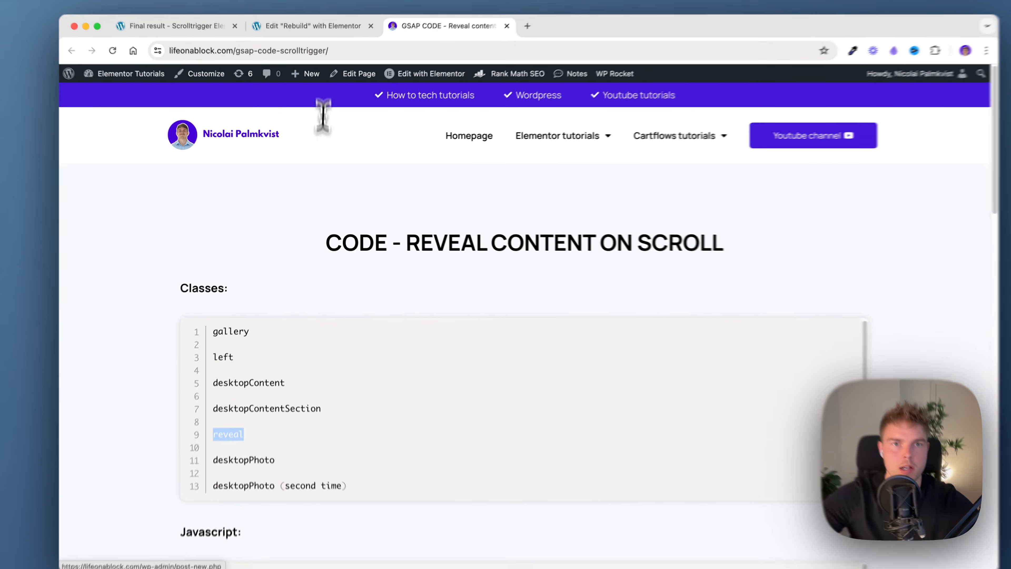
pyautogui.click(307, 25)
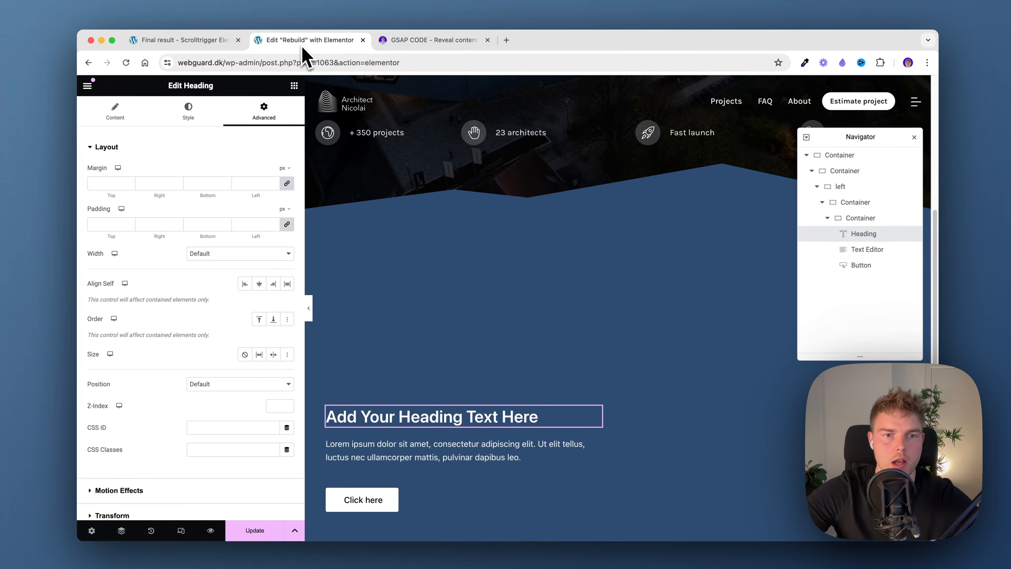
pyautogui.click(214, 447)
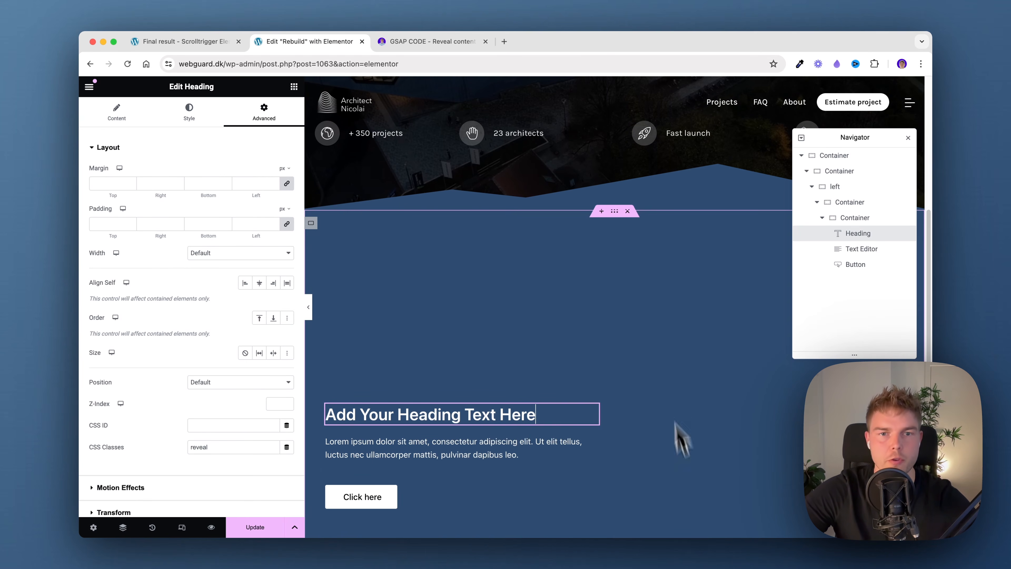
# Duplicate the left container and rename the copy right in the Navigator.
pyautogui.click(833, 186)
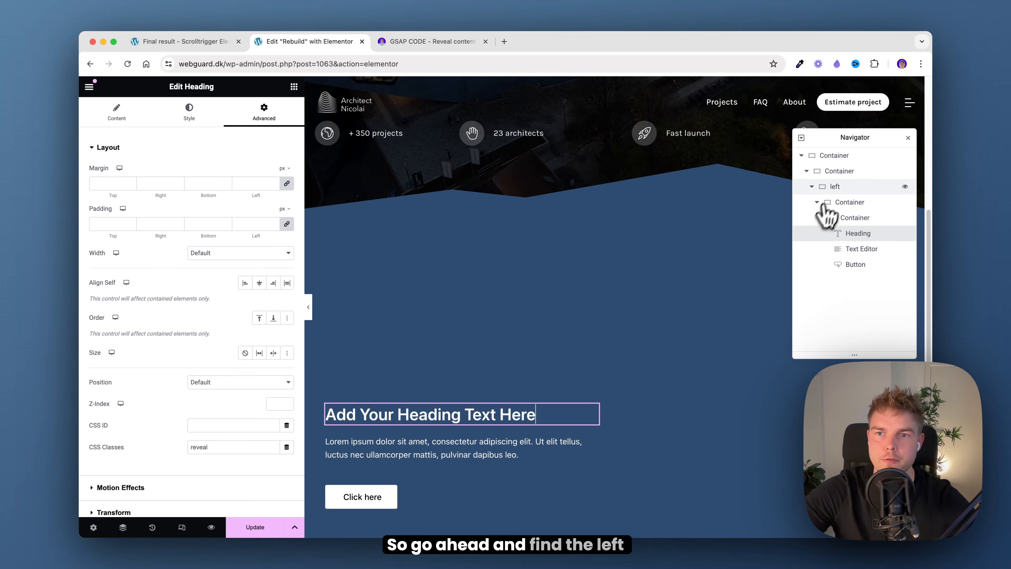
pyautogui.rightClick(867, 187)
pyautogui.click(869, 229)
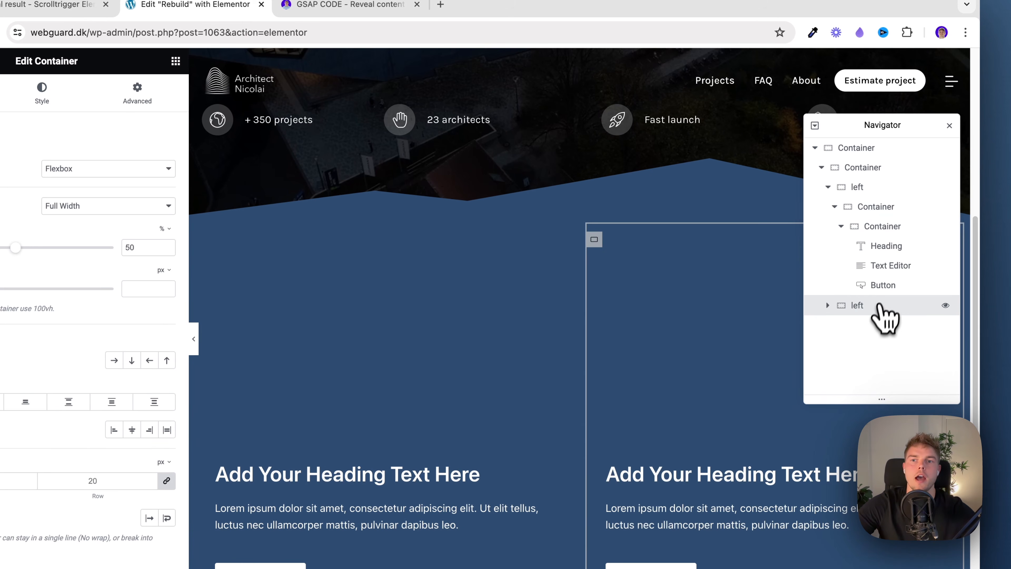
pyautogui.doubleClick(857, 305)
pyautogui.write('right')
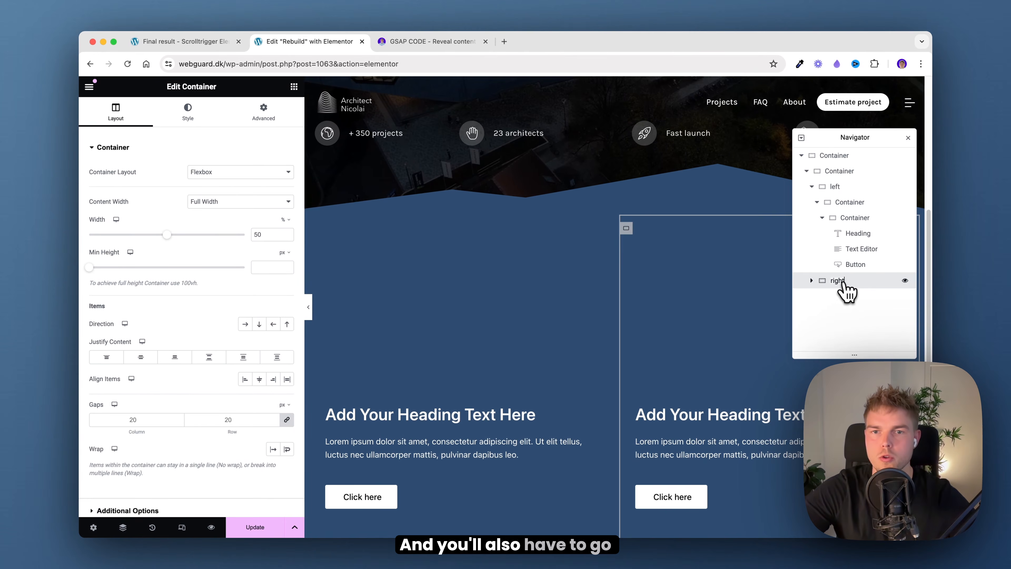
pyautogui.press('Return')
# Remove the CSS class left from the right container.
pyautogui.click(263, 113)
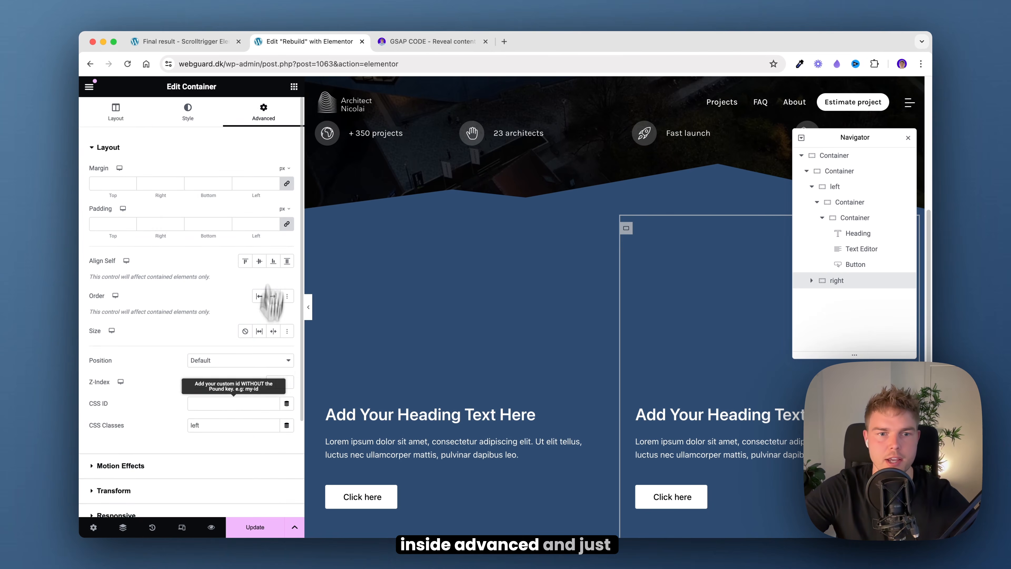
pyautogui.doubleClick(215, 425)
pyautogui.press('BackSpace')
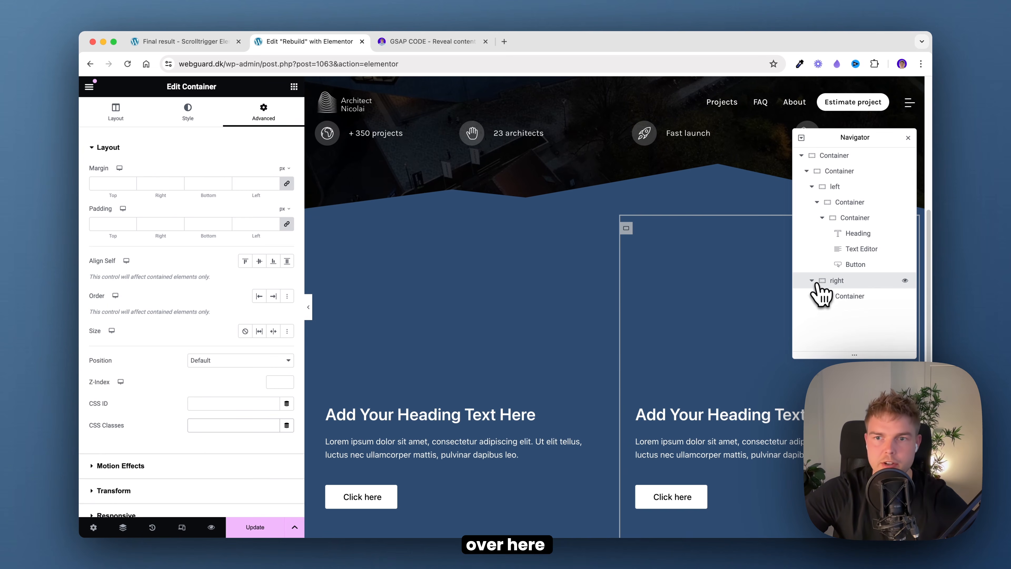
# Set the content width of the container directly inside right to Boxed and remove its desktopContent CSS class.
pyautogui.click(838, 303)
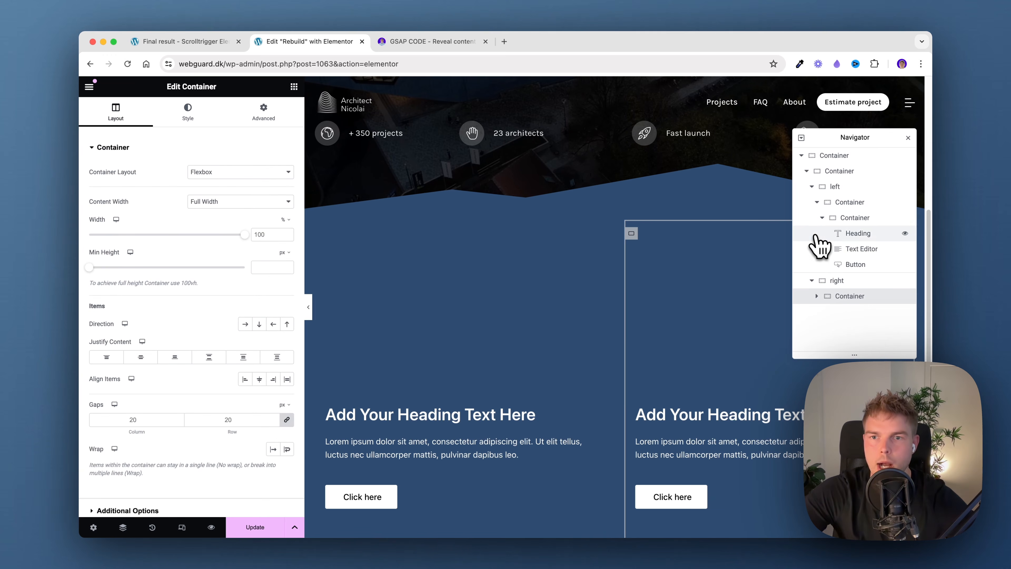
pyautogui.click(811, 187)
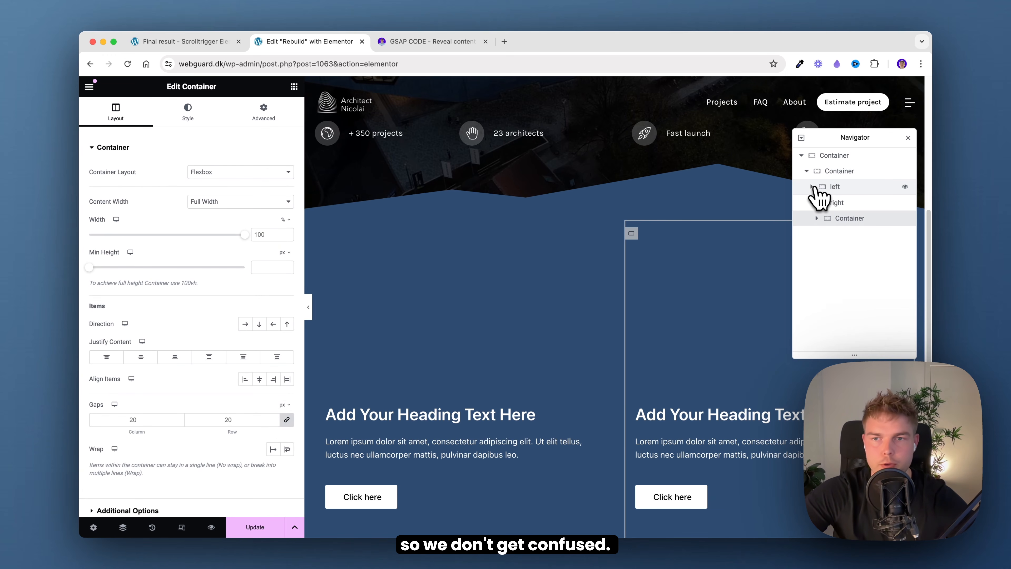
pyautogui.click(251, 202)
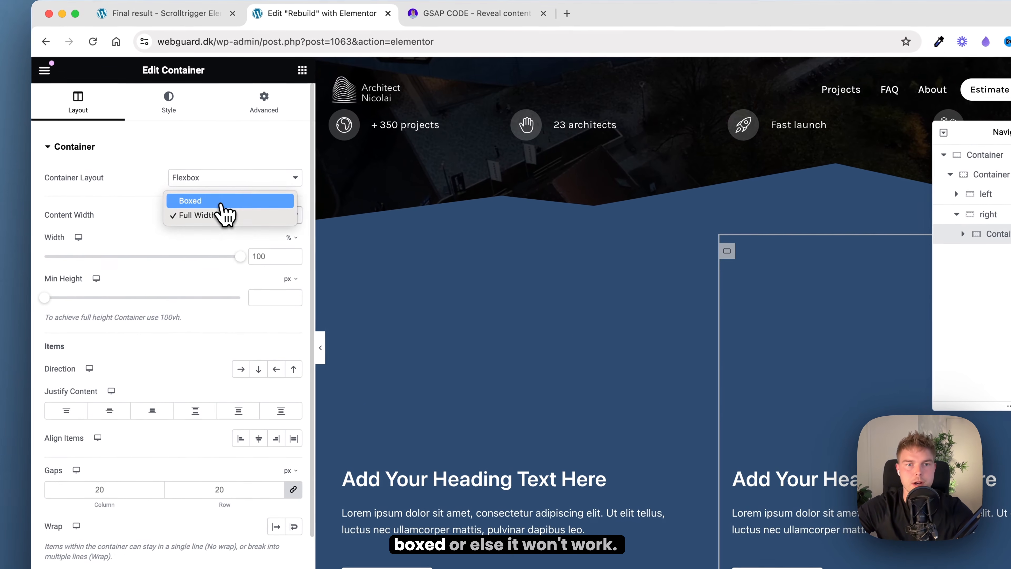
pyautogui.click(245, 197)
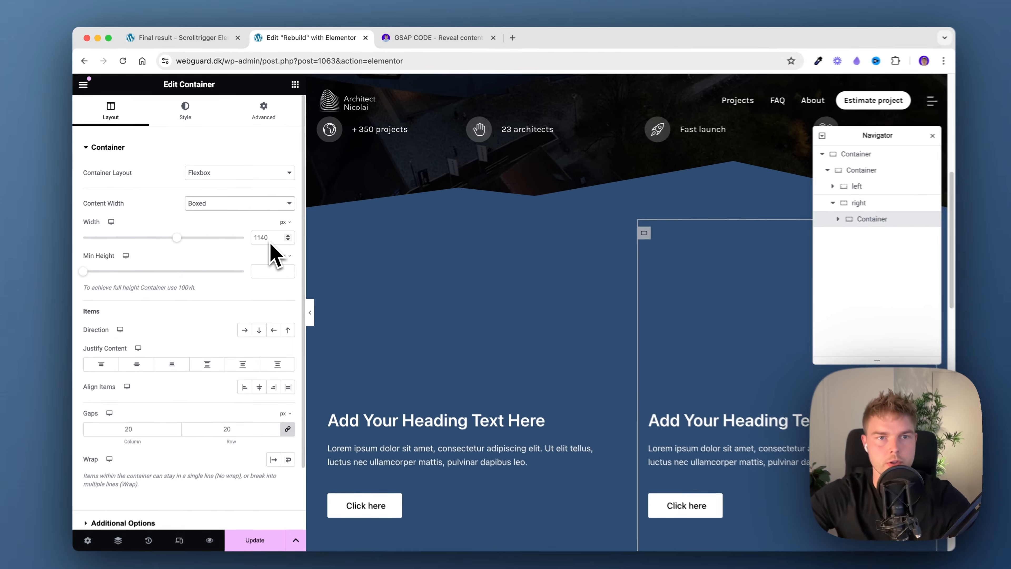
pyautogui.click(264, 118)
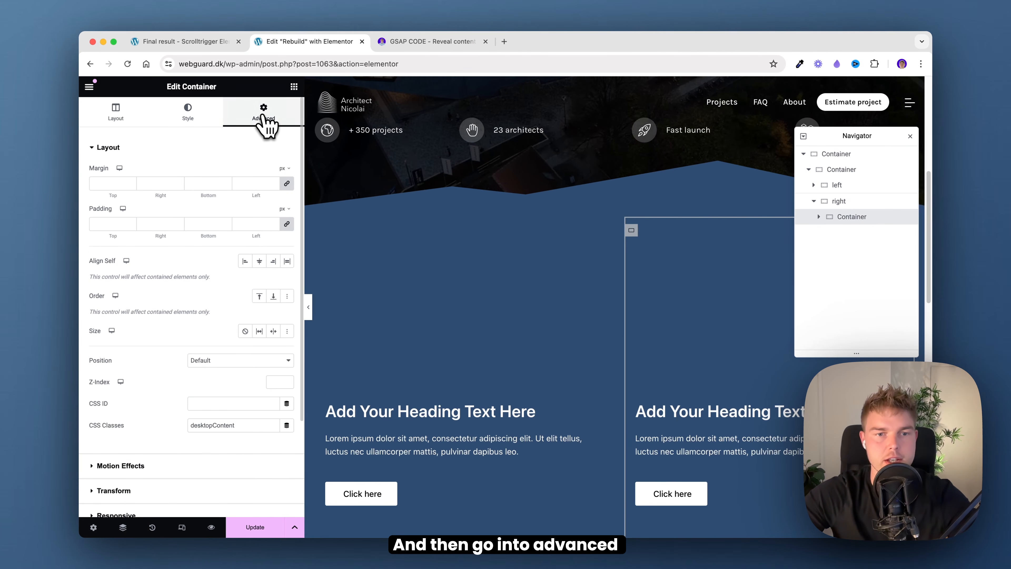
pyautogui.doubleClick(204, 426)
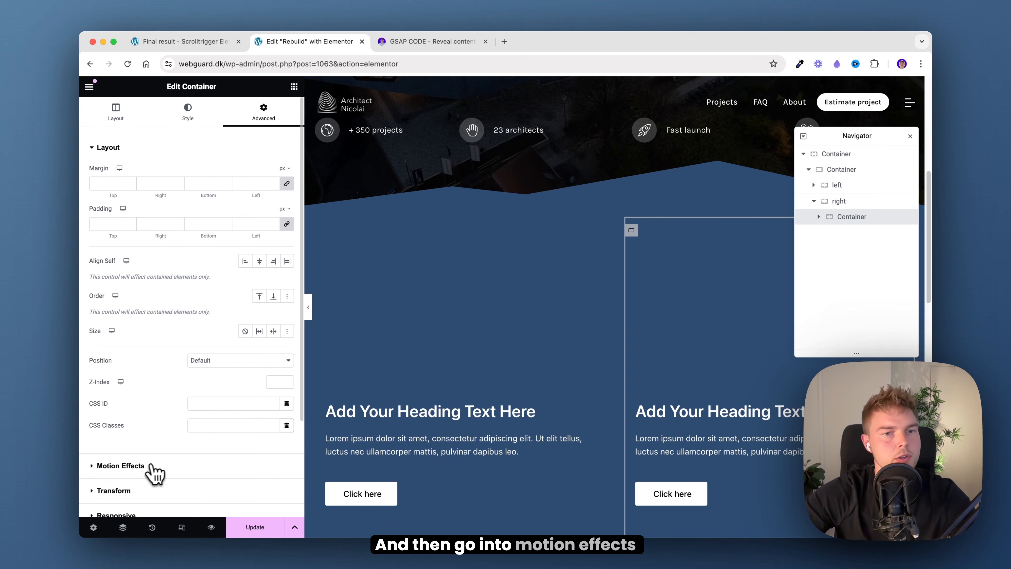
# Make the boxed container inside right sticky at the Top with Stay In Column turned on.
pyautogui.click(120, 465)
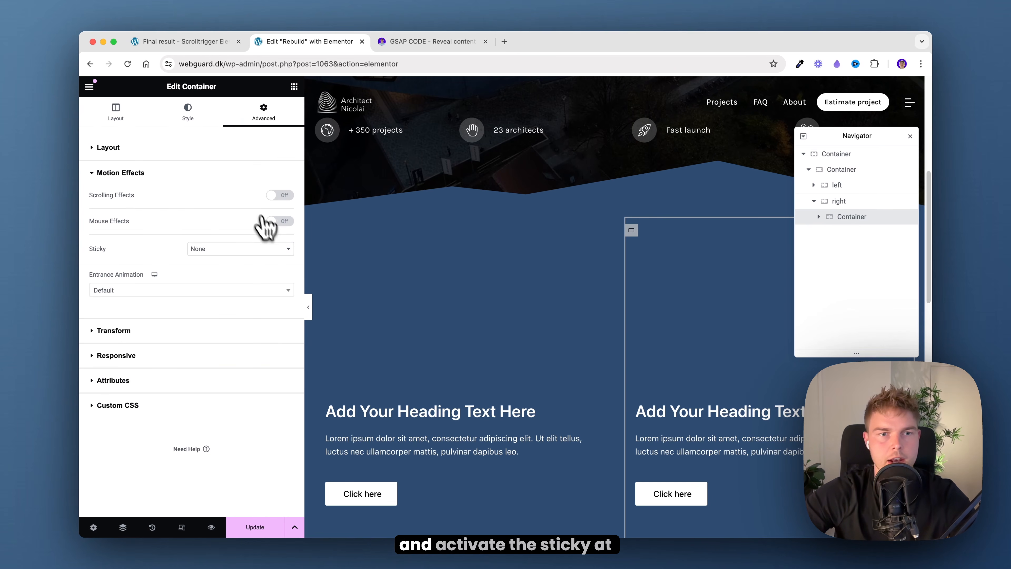
pyautogui.click(261, 248)
pyautogui.click(248, 260)
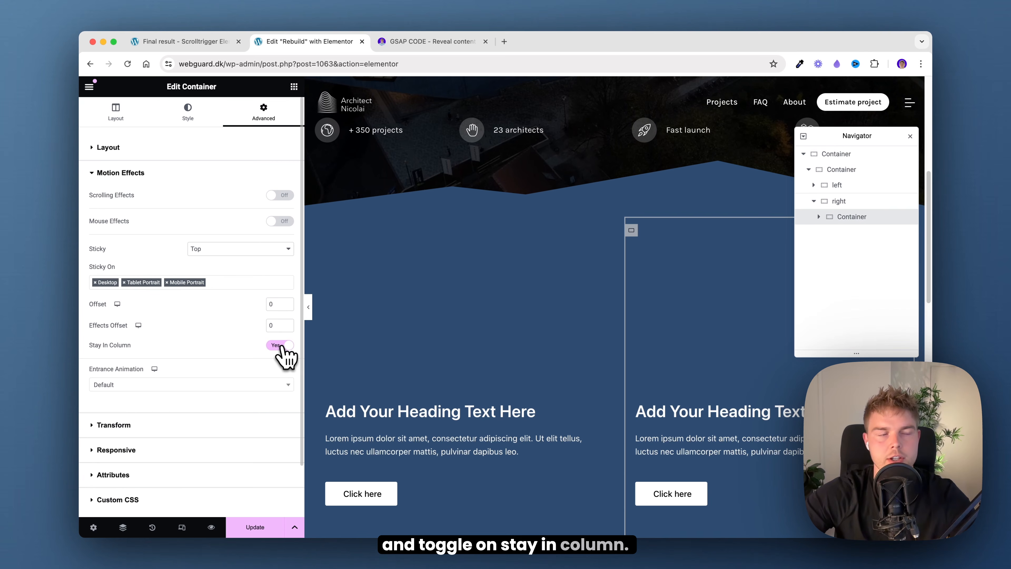
# Delete the heading, text editor and button from the innermost container of the right column.
pyautogui.click(704, 406)
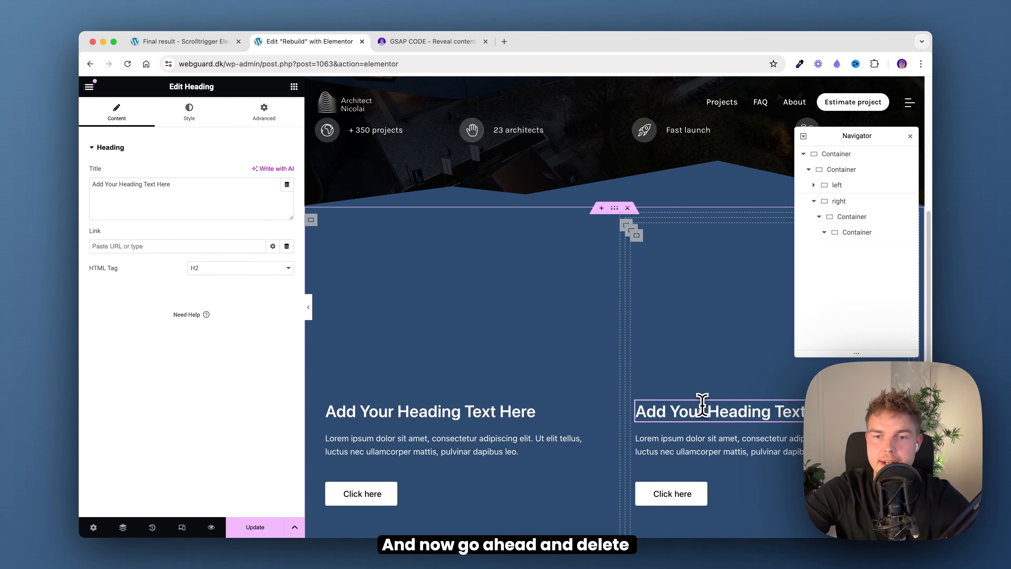
pyautogui.rightClick(705, 414)
pyautogui.click(728, 525)
pyautogui.rightClick(697, 471)
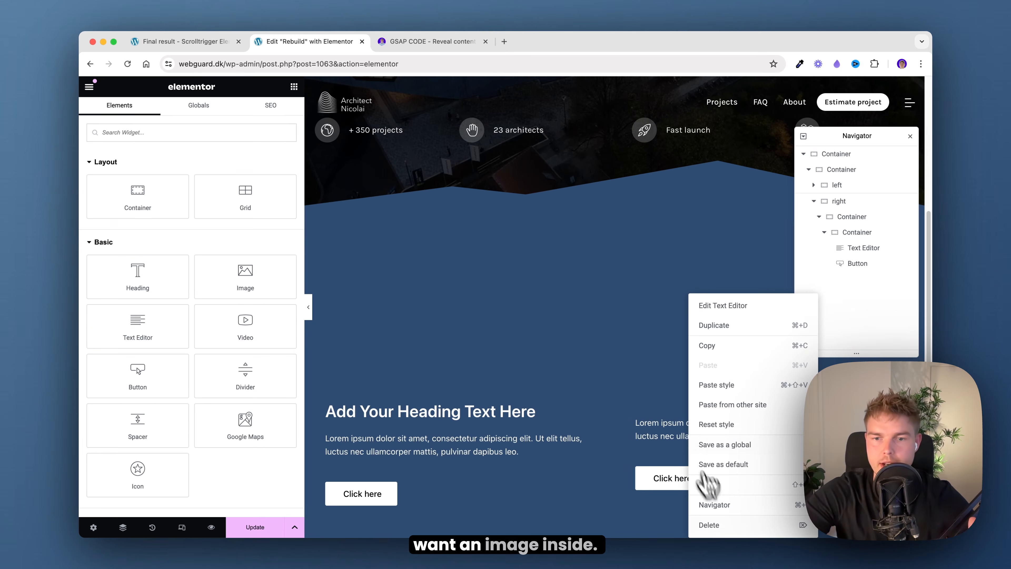
pyautogui.click(726, 532)
pyautogui.rightClick(712, 468)
pyautogui.click(720, 509)
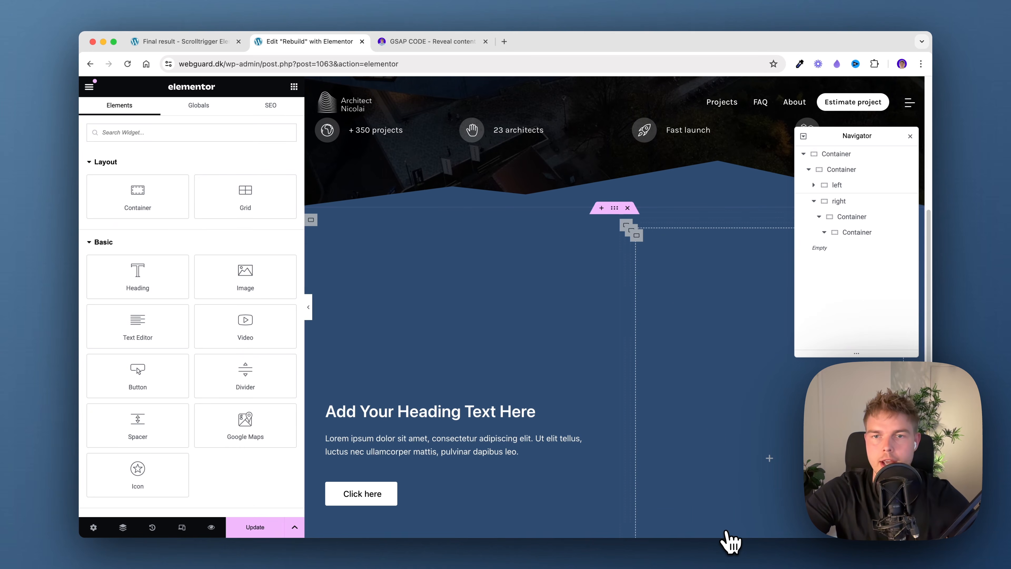
# Replace the CSS class of the empty innermost container in the right column with desktopPhoto from the GSAP code page.
pyautogui.click(641, 241)
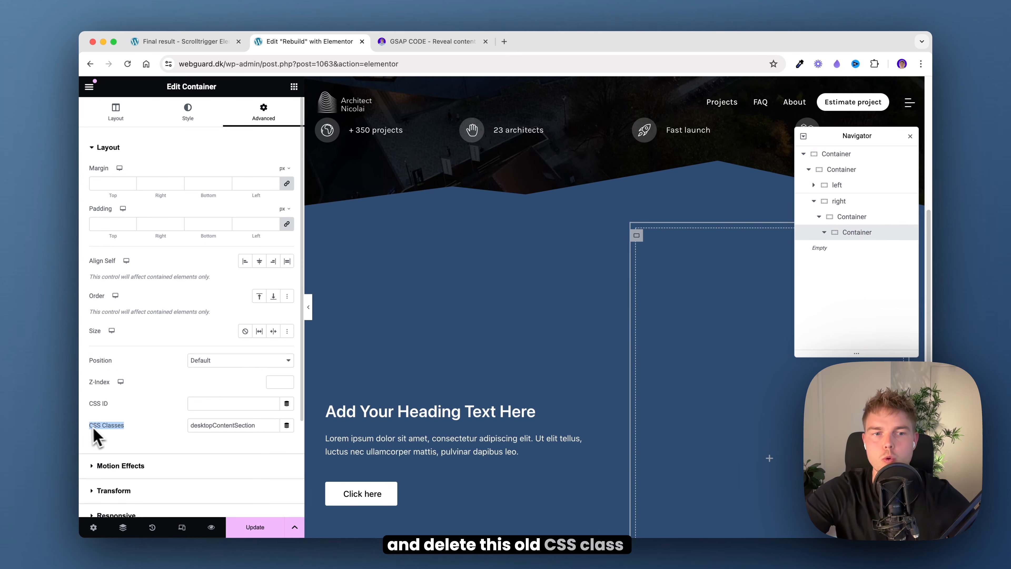
pyautogui.press('BackSpace')
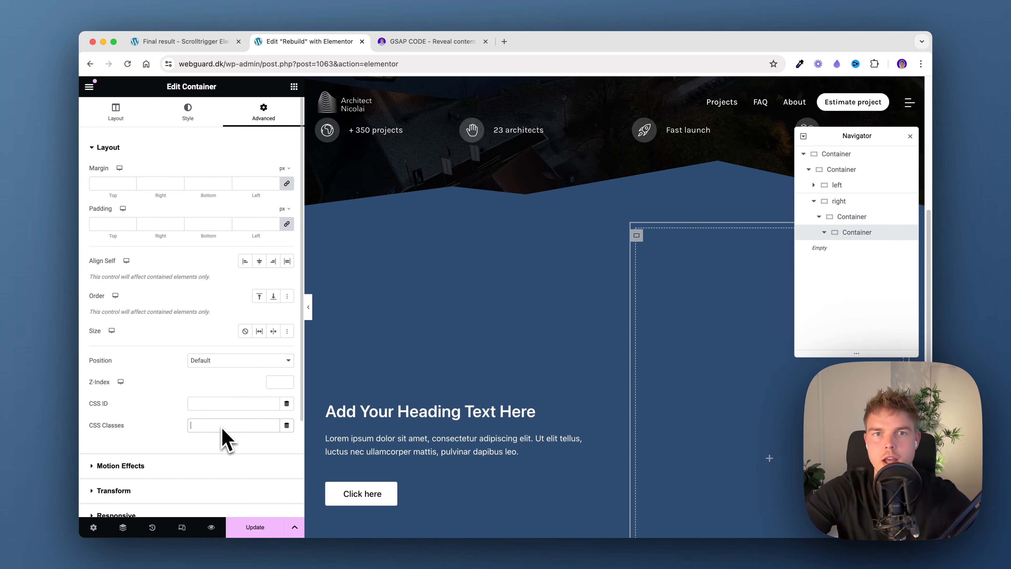
pyautogui.click(422, 41)
pyautogui.doubleClick(175, 273)
pyautogui.press('cmd+c')
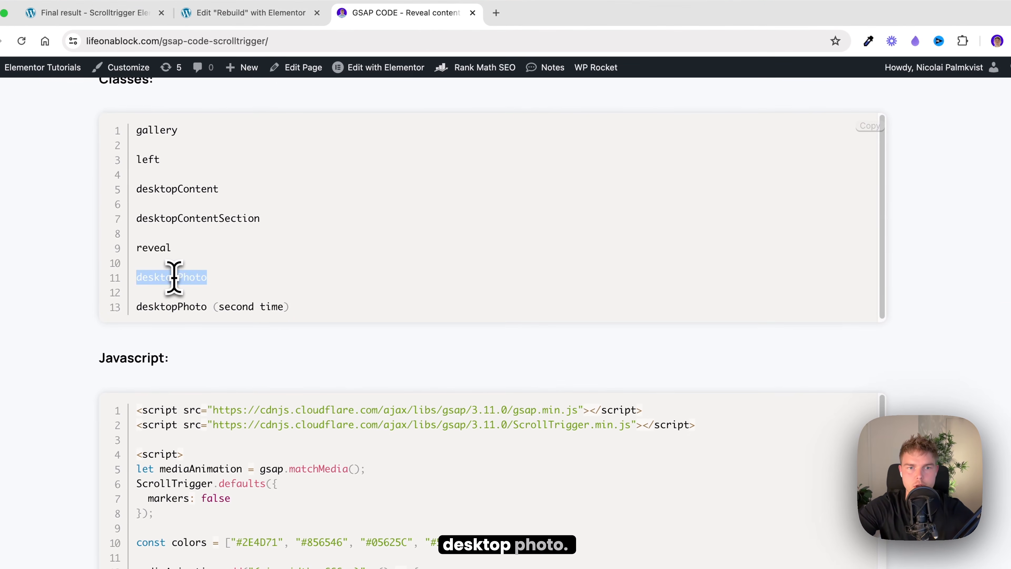
pyautogui.rightClick(181, 272)
pyautogui.click(203, 306)
pyautogui.click(252, 13)
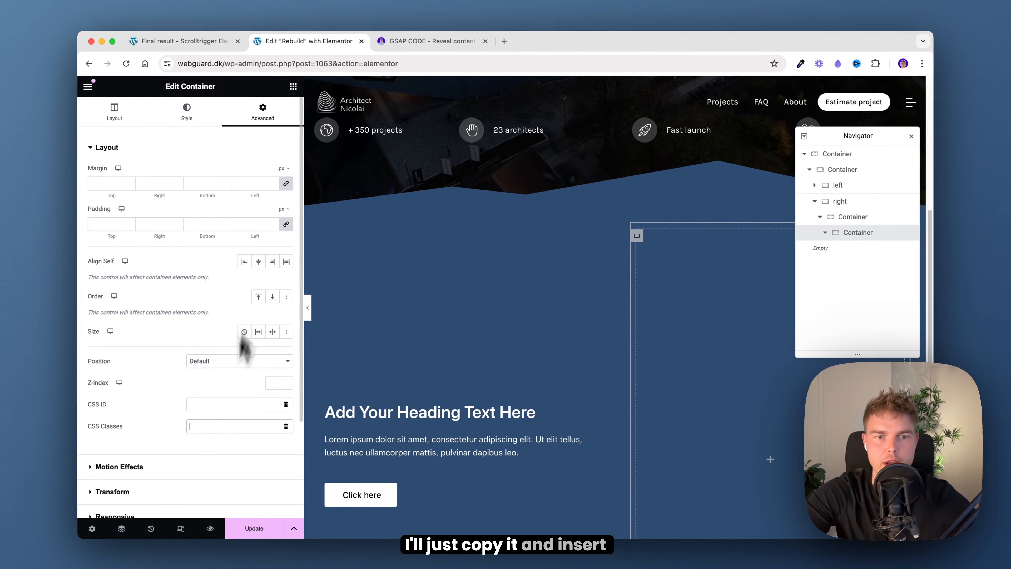
pyautogui.click(214, 425)
pyautogui.press('cmd+v')
pyautogui.click(213, 425)
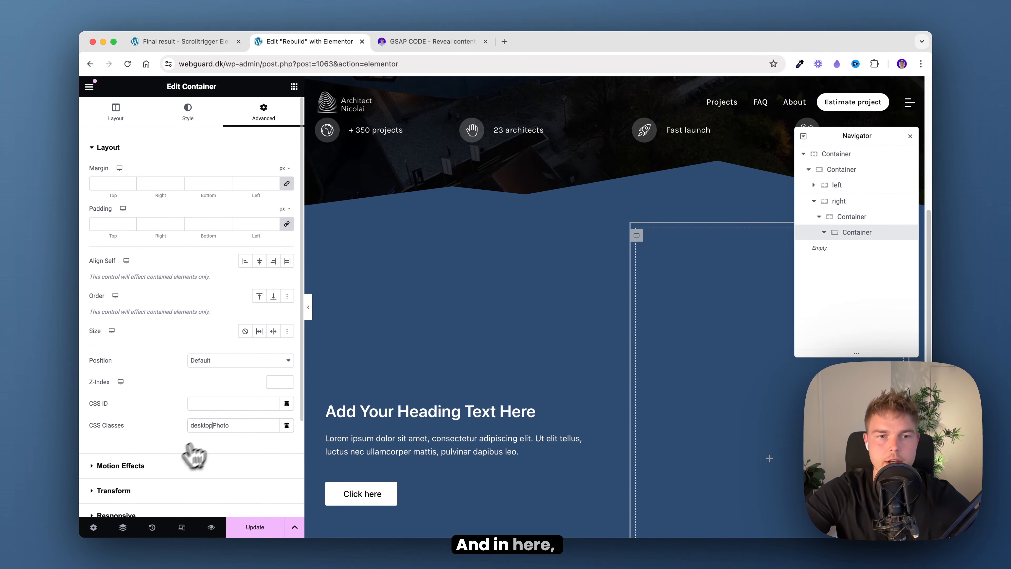
# Make the desktopPhoto container in the right column sticky at the Top with Stay In Column turned on.
pyautogui.click(119, 466)
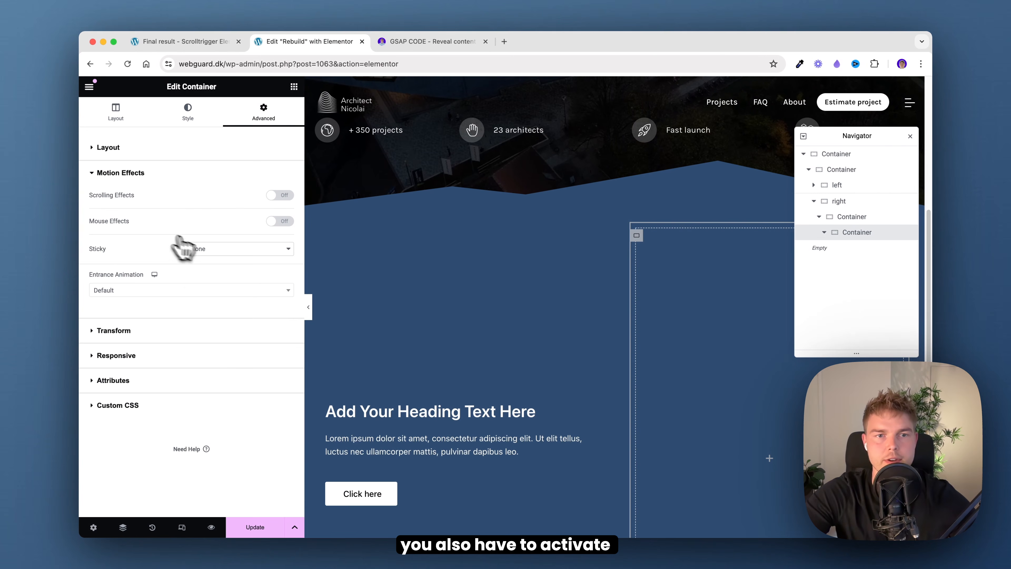
pyautogui.click(181, 247)
pyautogui.click(217, 258)
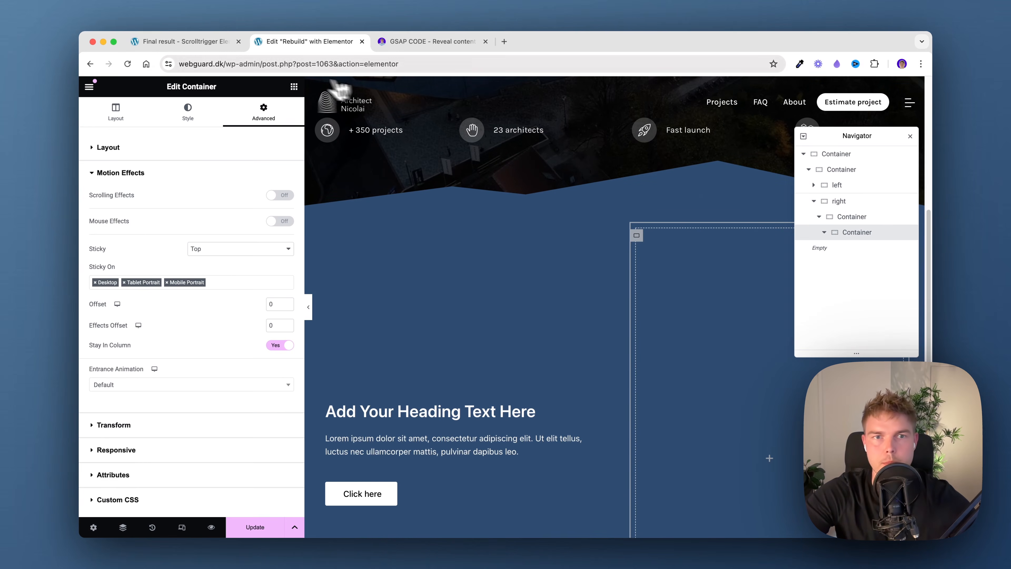
# Add a new container inside the desktopPhoto container and set its minimum height to 600 px.
pyautogui.click(294, 87)
pyautogui.moveTo(175, 197); pyautogui.dragTo(699, 309)
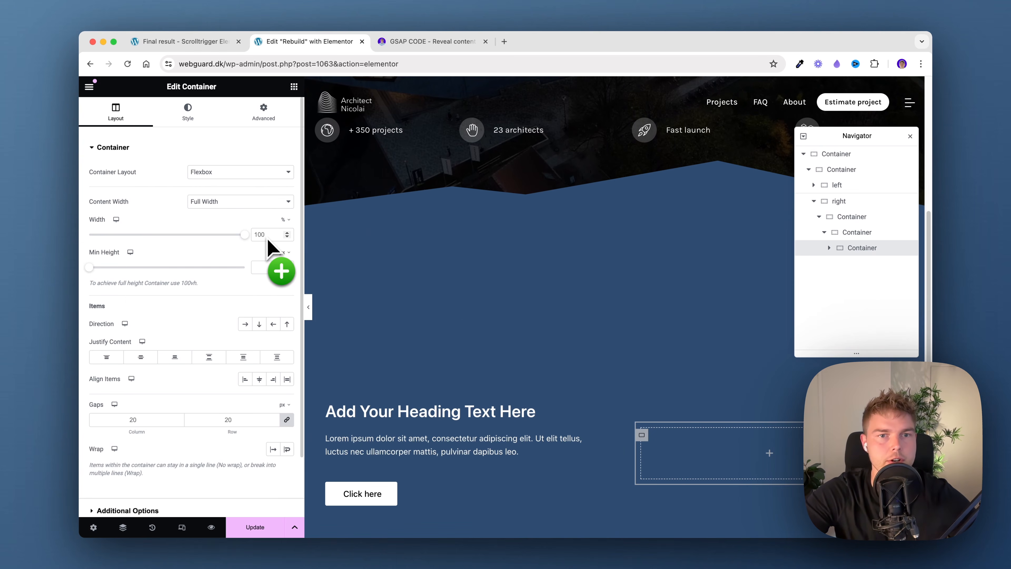
pyautogui.write('600')
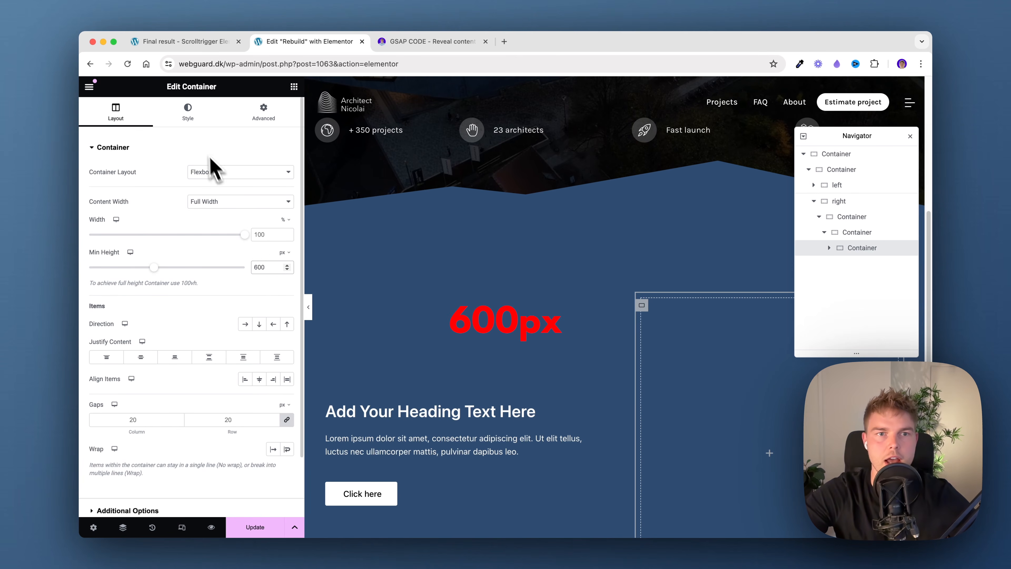
# Give the new inner container a classic background using the blue house image 3-2-e1722273081916.png from the media library.
pyautogui.click(186, 115)
pyautogui.click(244, 194)
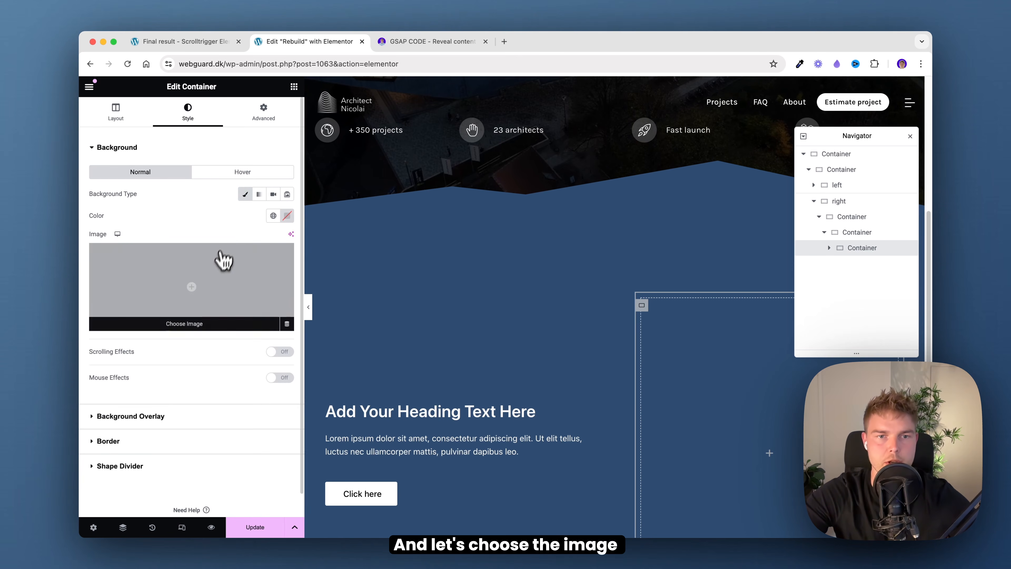
pyautogui.click(238, 259)
pyautogui.click(559, 231)
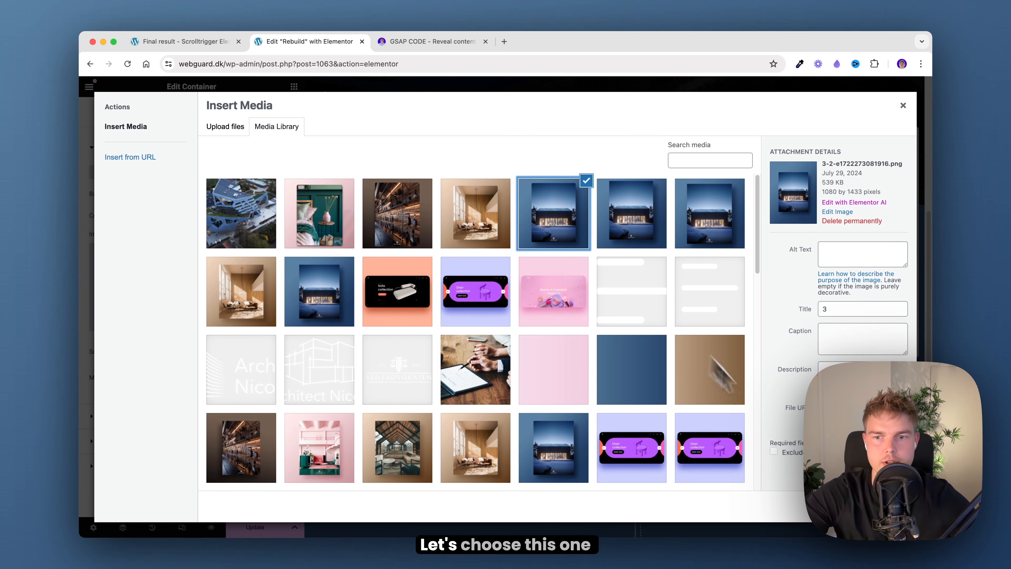
pyautogui.click(890, 506)
# Set the background image's position to Center Center, repeat to No-repeat and display size to Cover.
pyautogui.scroll(-3, 244, 366)
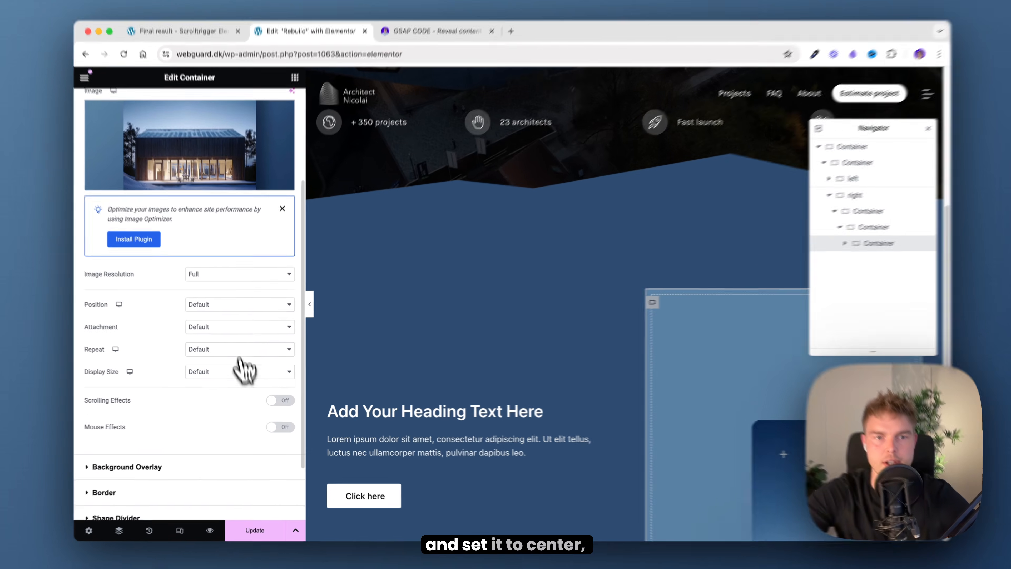
pyautogui.click(232, 308)
pyautogui.click(219, 297)
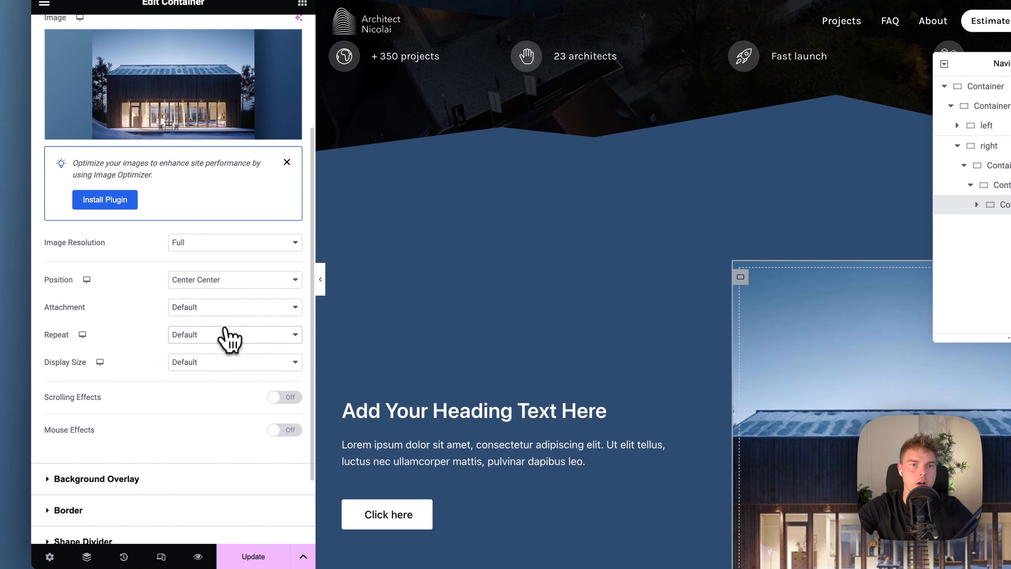
pyautogui.click(230, 337)
pyautogui.click(217, 350)
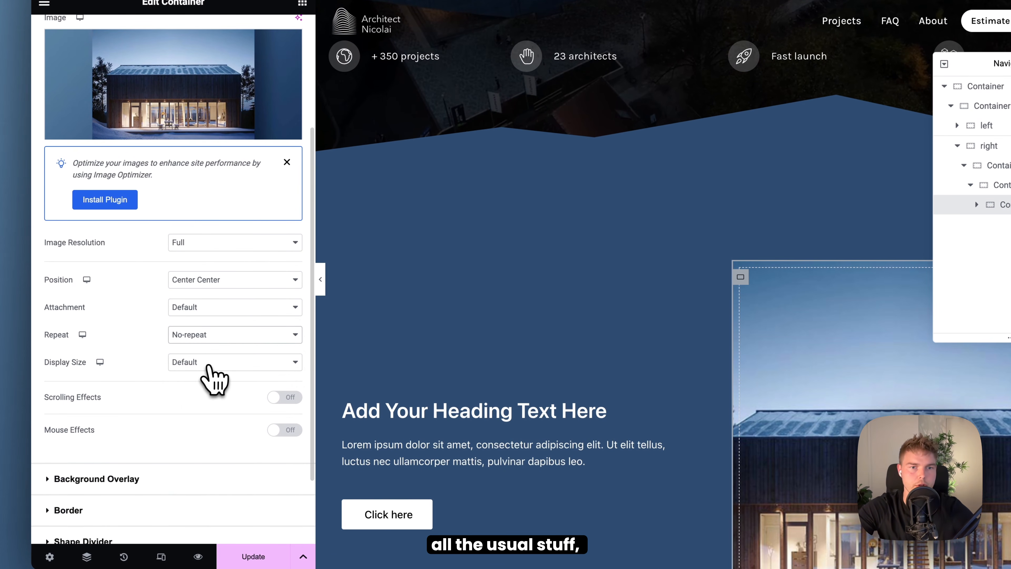
pyautogui.click(209, 366)
pyautogui.click(223, 394)
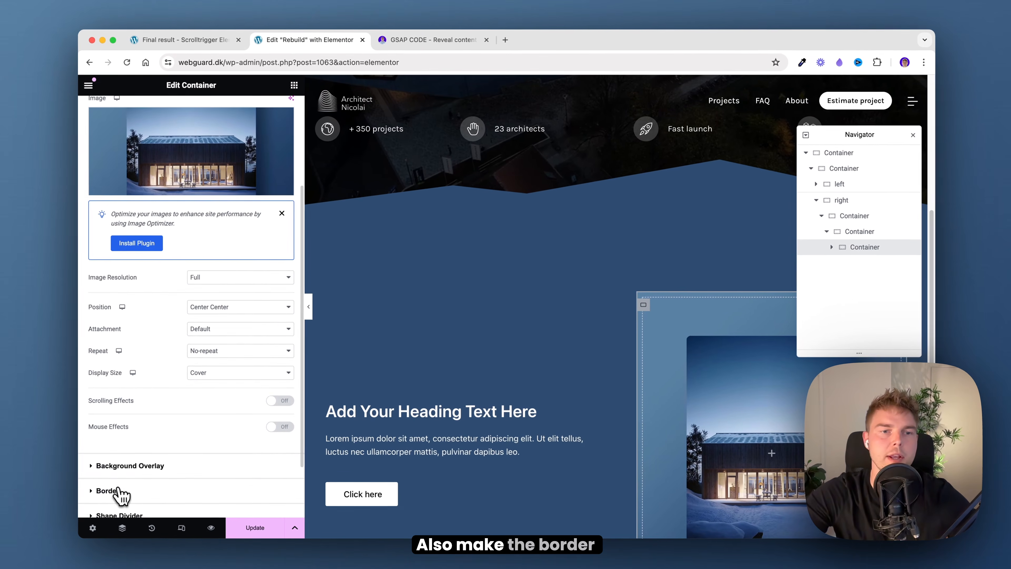
# Set the image container's border radius to 40 px on all corners.
pyautogui.click(71, 510)
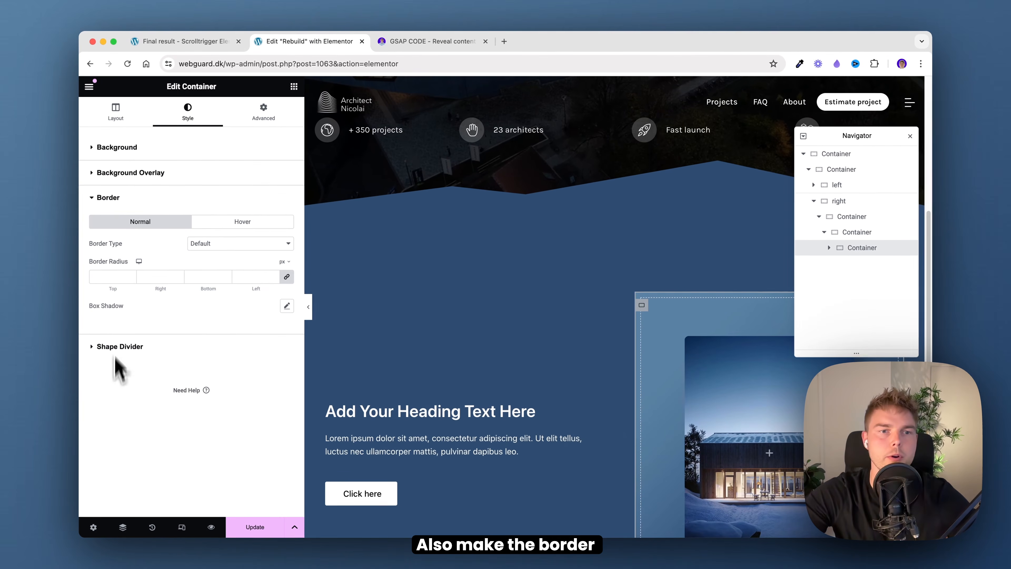
pyautogui.click(113, 276)
pyautogui.write('40')
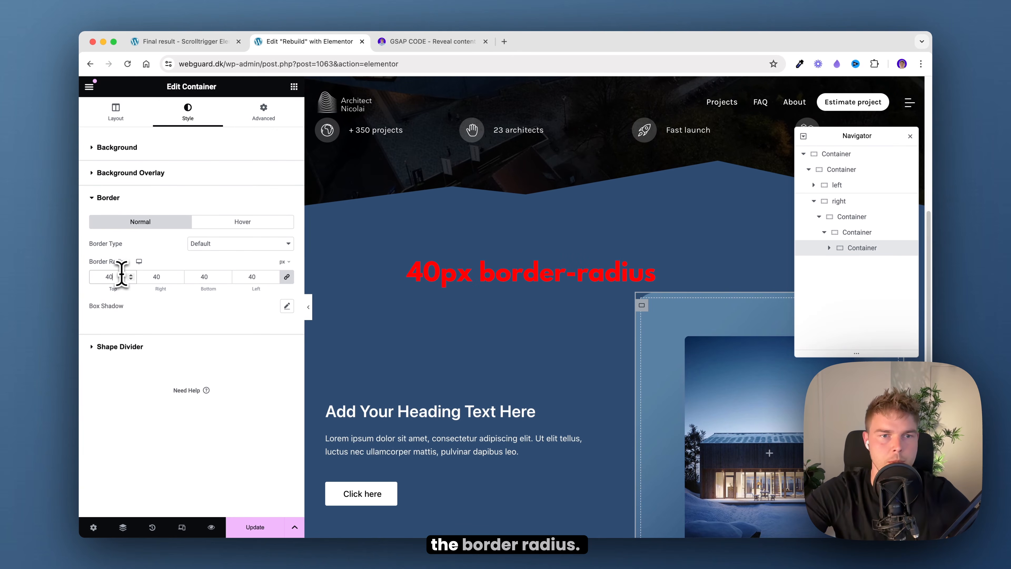
# Copy the second desktopPhoto class from the GSAP code page into the image container's CSS classes.
pyautogui.click(263, 116)
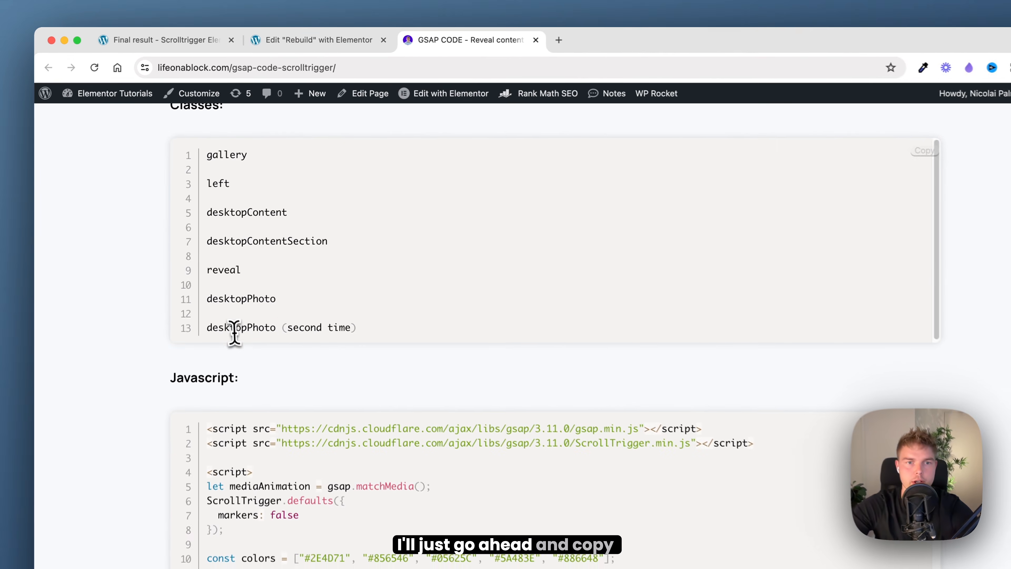
pyautogui.doubleClick(233, 334)
pyautogui.press('super+c')
pyautogui.click(309, 43)
pyautogui.click(223, 523)
pyautogui.press('super+v')
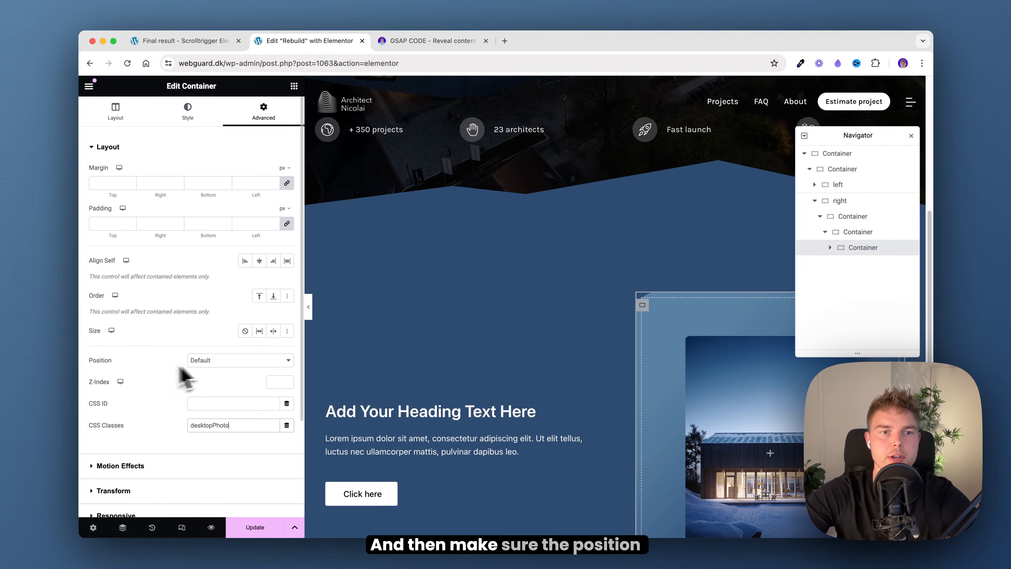
# Set the image container's position to Absolute, switch its vertical offset unit to % and clear the offset value.
pyautogui.moveTo(118, 363); pyautogui.dragTo(100, 367)
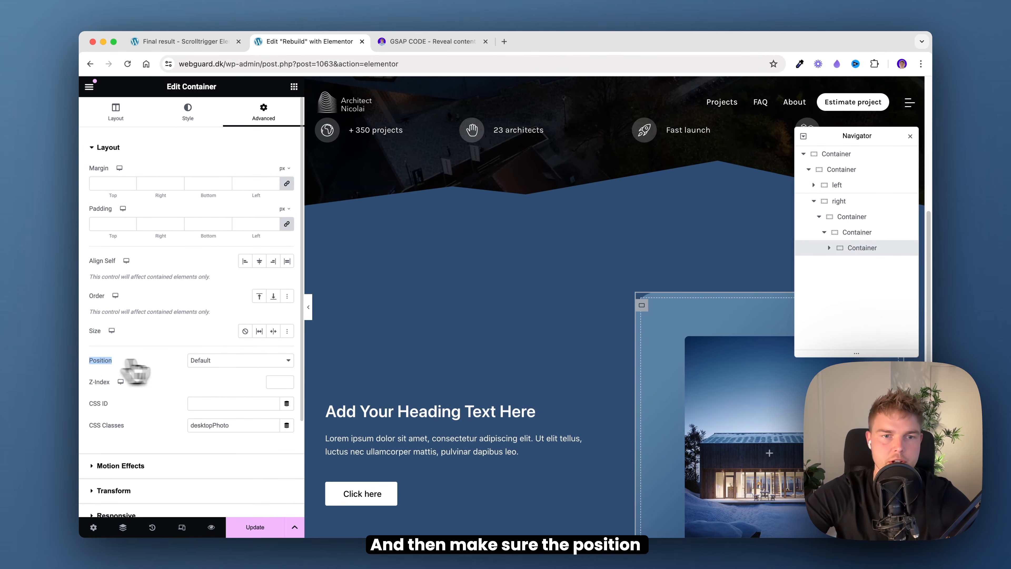
pyautogui.click(223, 361)
pyautogui.click(228, 372)
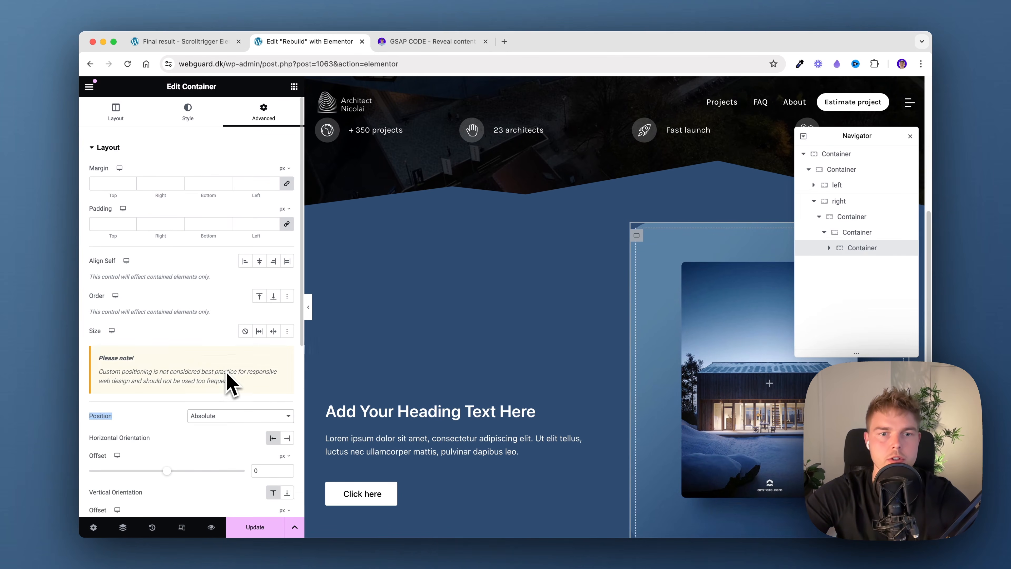
pyautogui.scroll(-2, 227, 381)
pyautogui.scroll(-2, 241, 410)
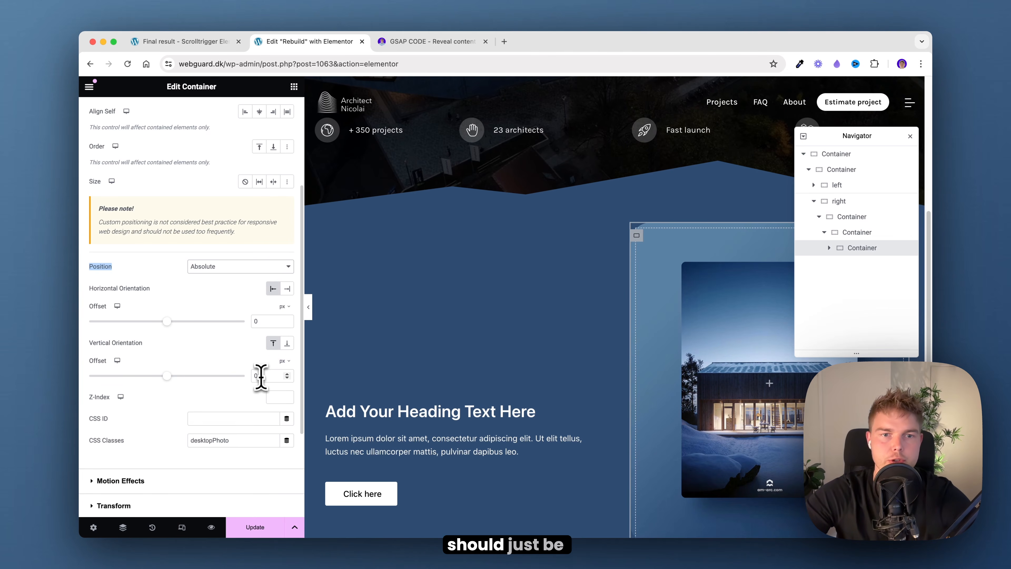
pyautogui.click(282, 376)
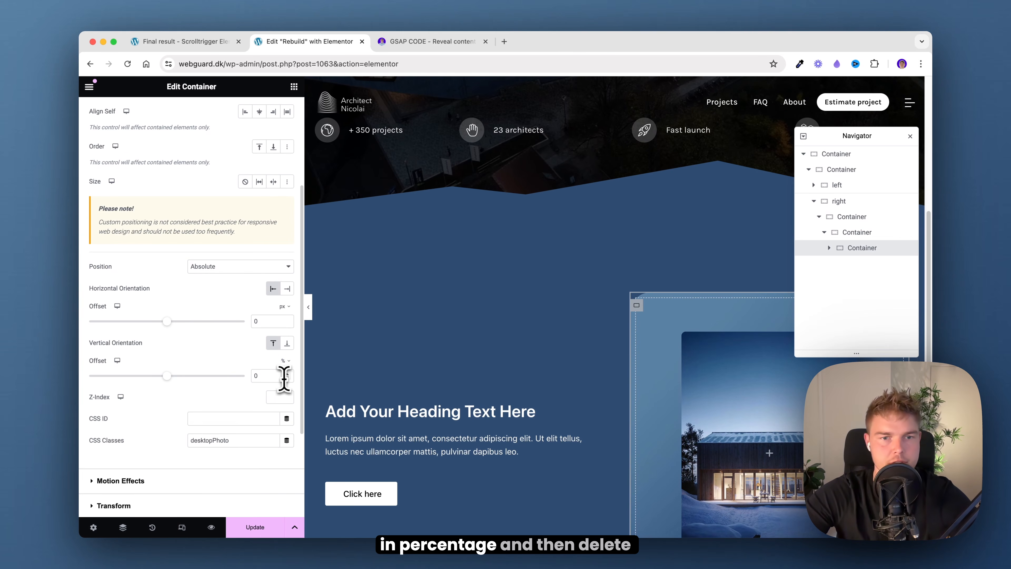
pyautogui.press('BackSpace')
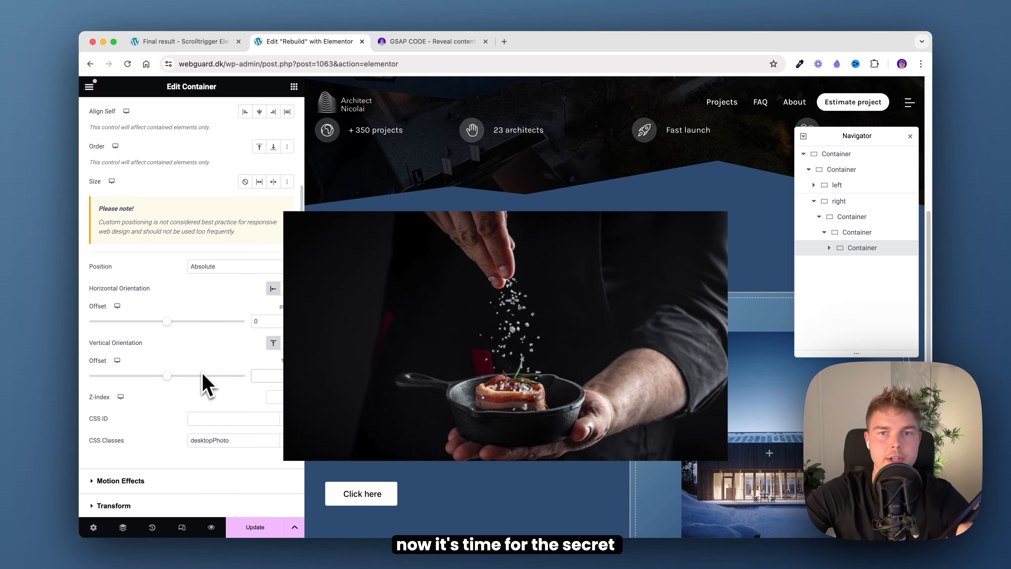
# Search the widgets for html and add an HTML widget in its own container below the gallery section.
pyautogui.click(295, 90)
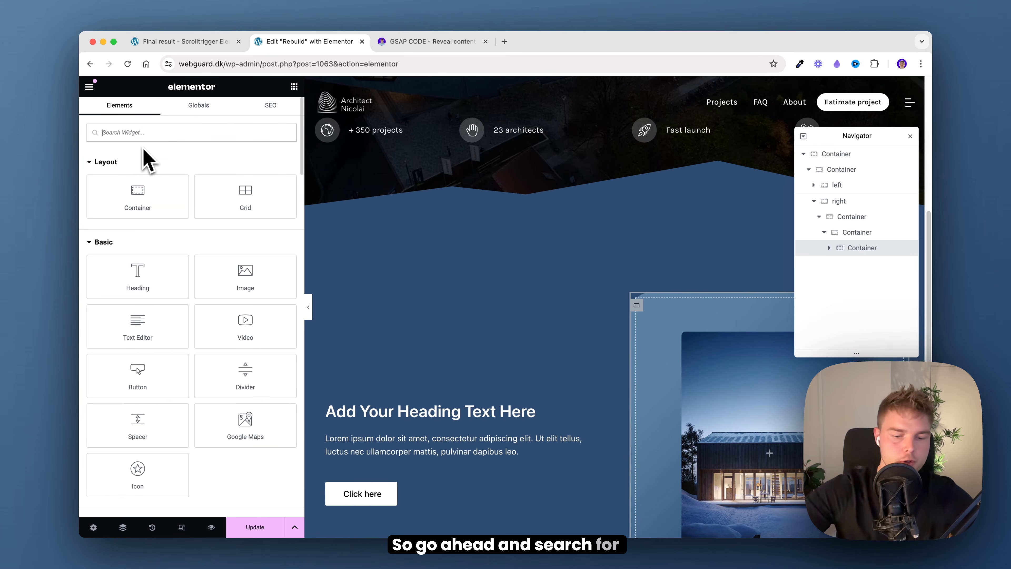
pyautogui.write('html')
pyautogui.moveTo(146, 157); pyautogui.dragTo(501, 460)
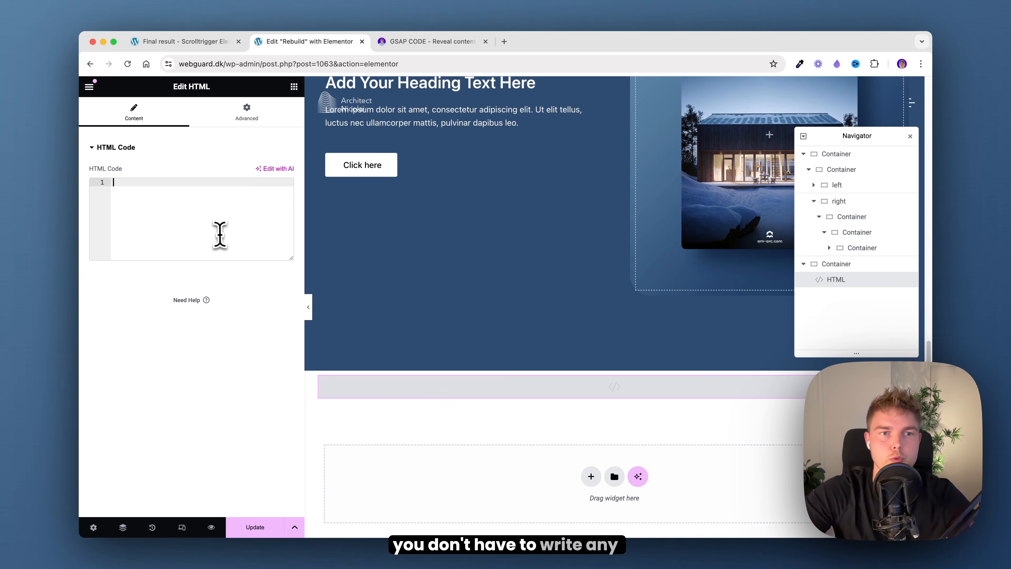
# Copy the Javascript block from the GSAP code page and paste it into the HTML widget's code.
pyautogui.click(419, 45)
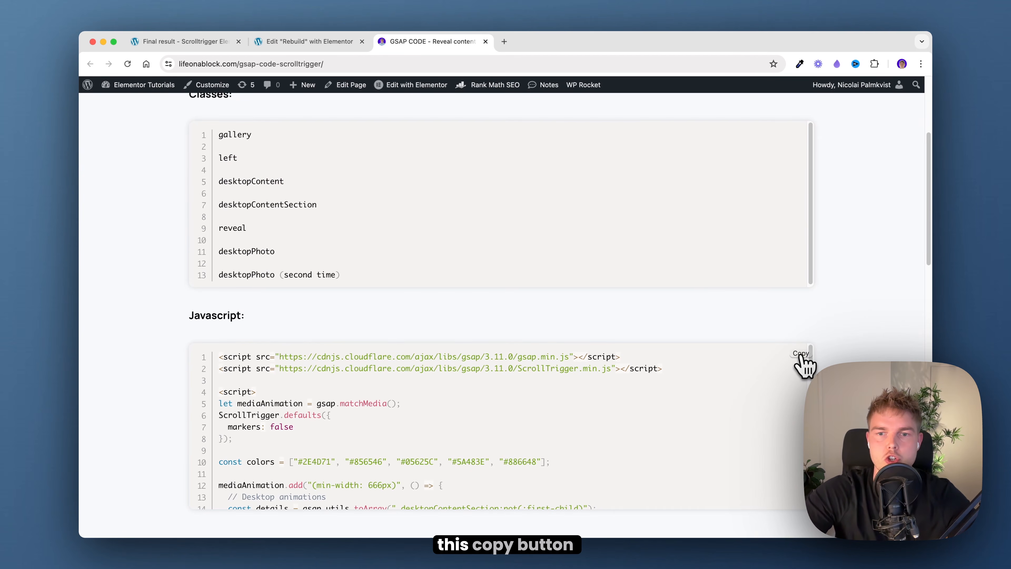
pyautogui.click(308, 41)
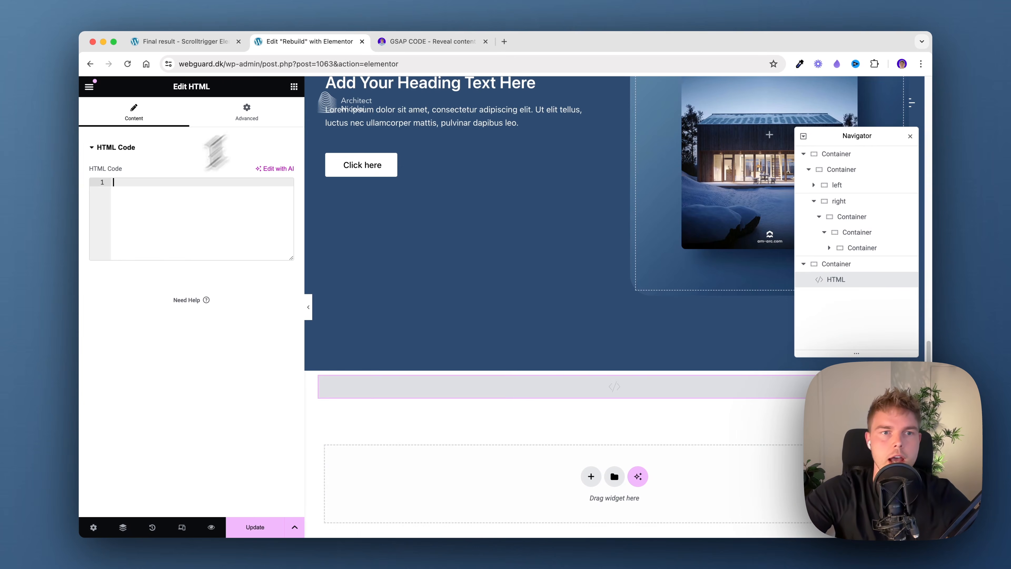
pyautogui.click(132, 218)
pyautogui.press('super+v')
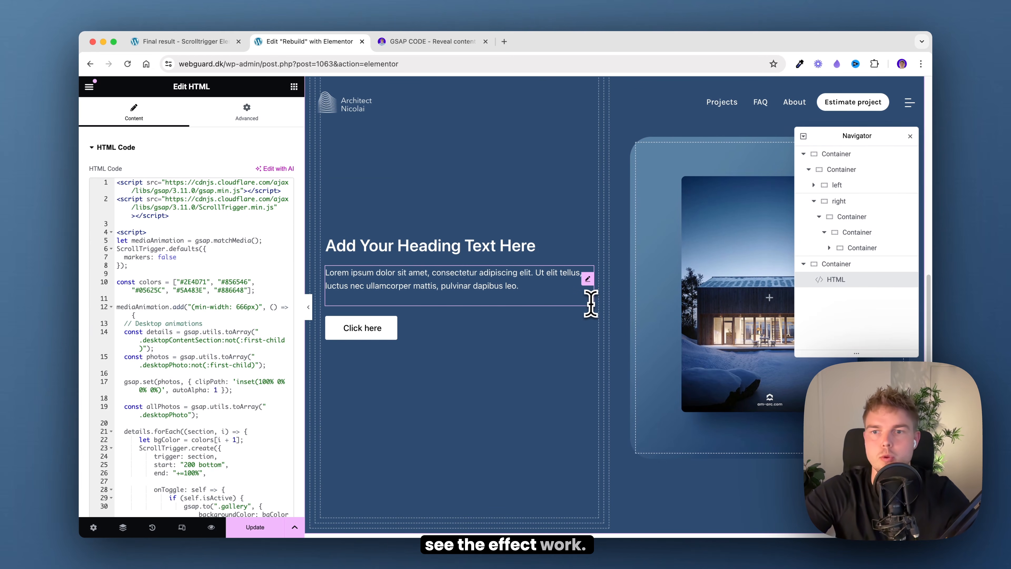
# Duplicate the innermost container of the left column that holds the heading, text editor and button.
pyautogui.scroll(1, 497, 318)
pyautogui.scroll(2, 414, 294)
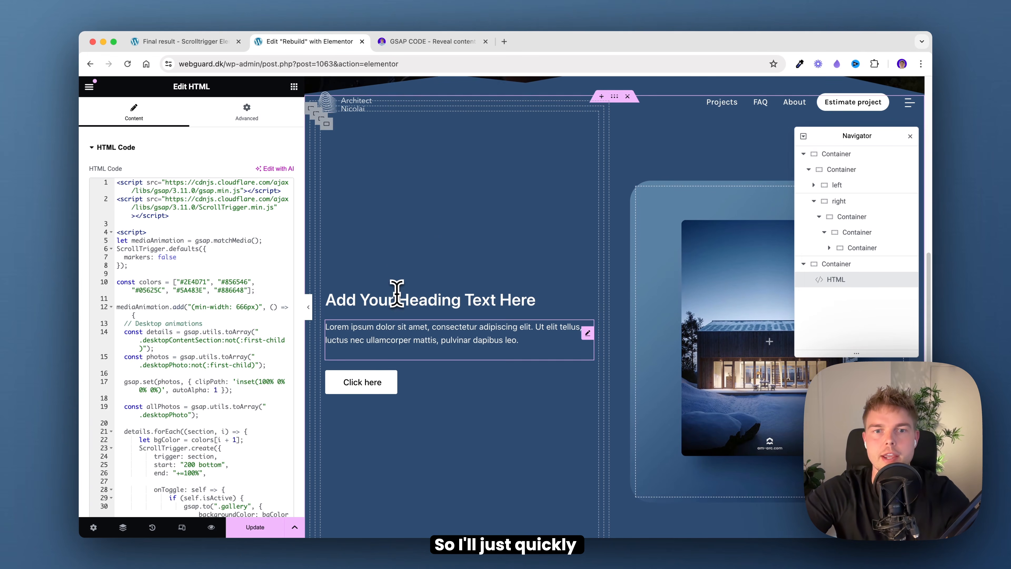
pyautogui.click(327, 129)
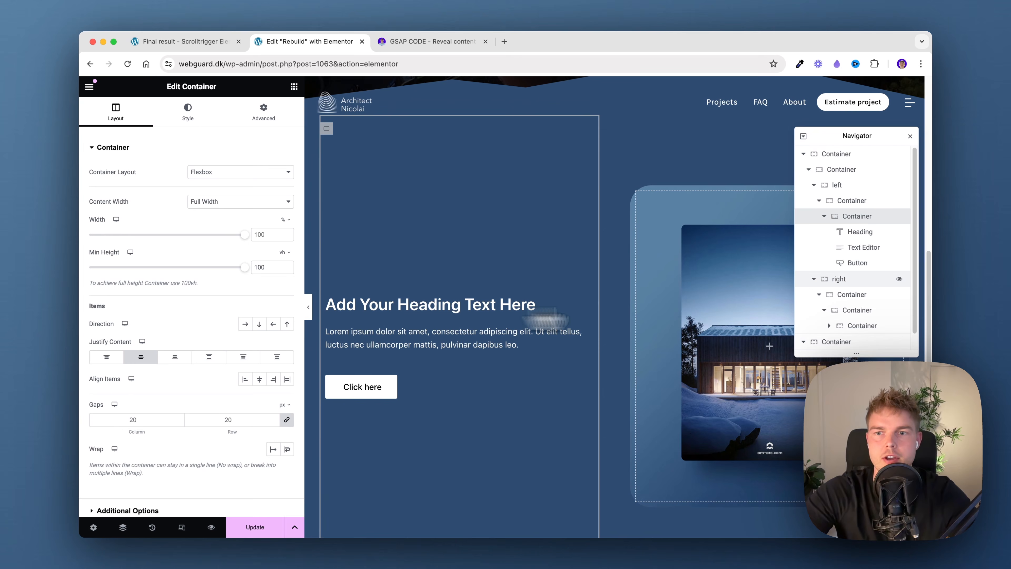
pyautogui.rightClick(851, 216)
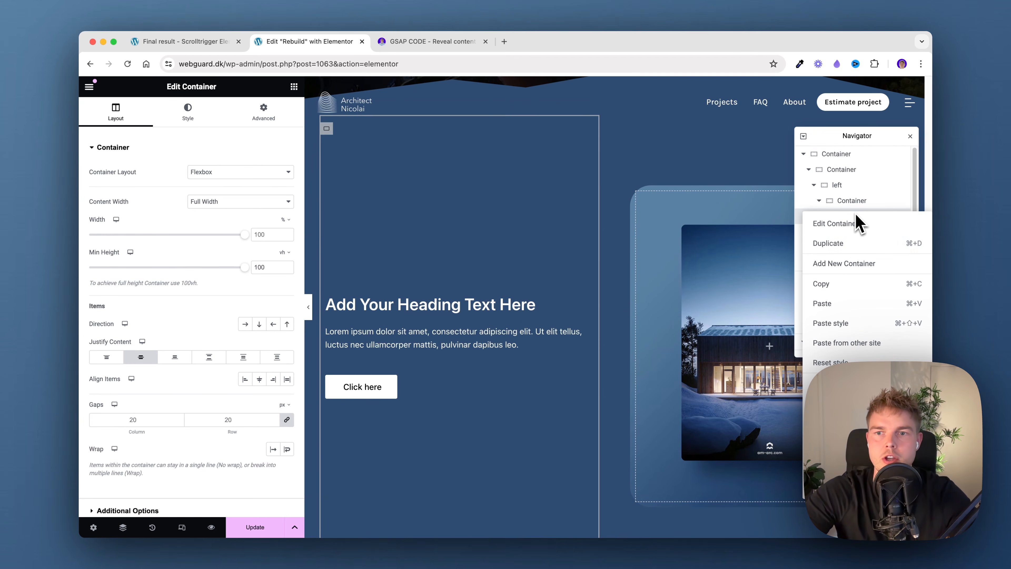
pyautogui.click(857, 243)
pyautogui.scroll(-8, 350, 293)
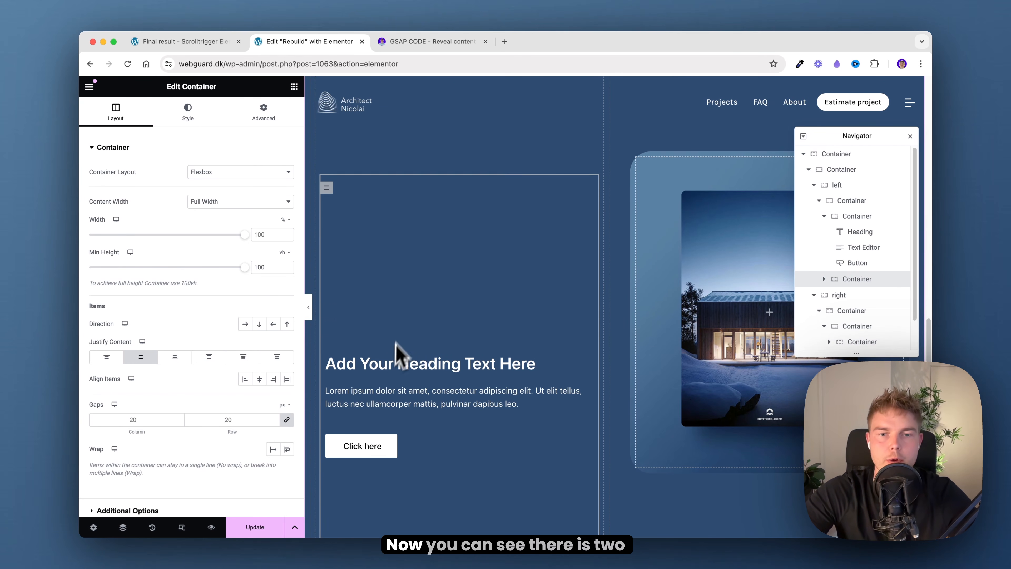
# Duplicate the innermost image container of the right column.
pyautogui.scroll(11, 416, 364)
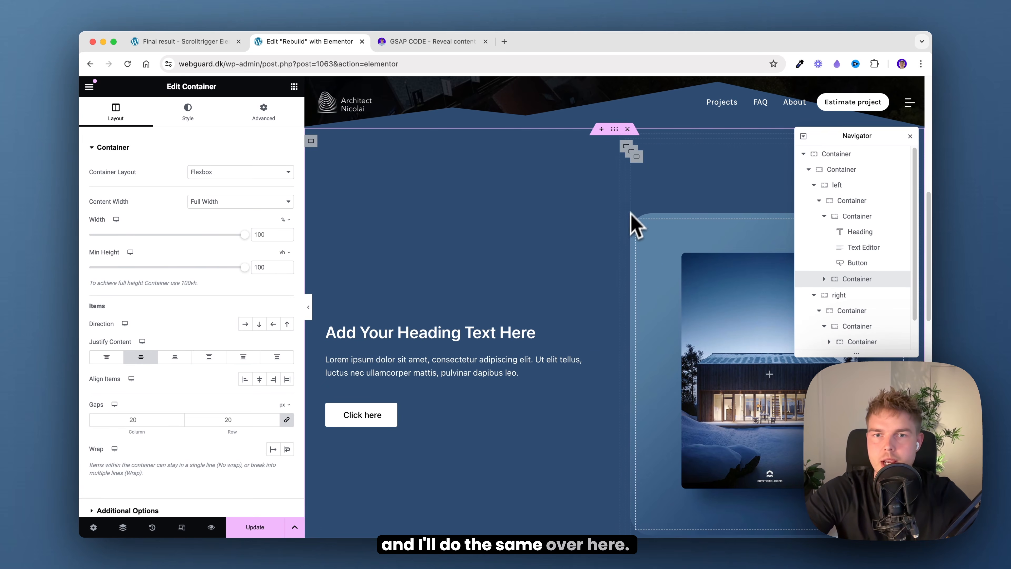
pyautogui.scroll(-2, 862, 323)
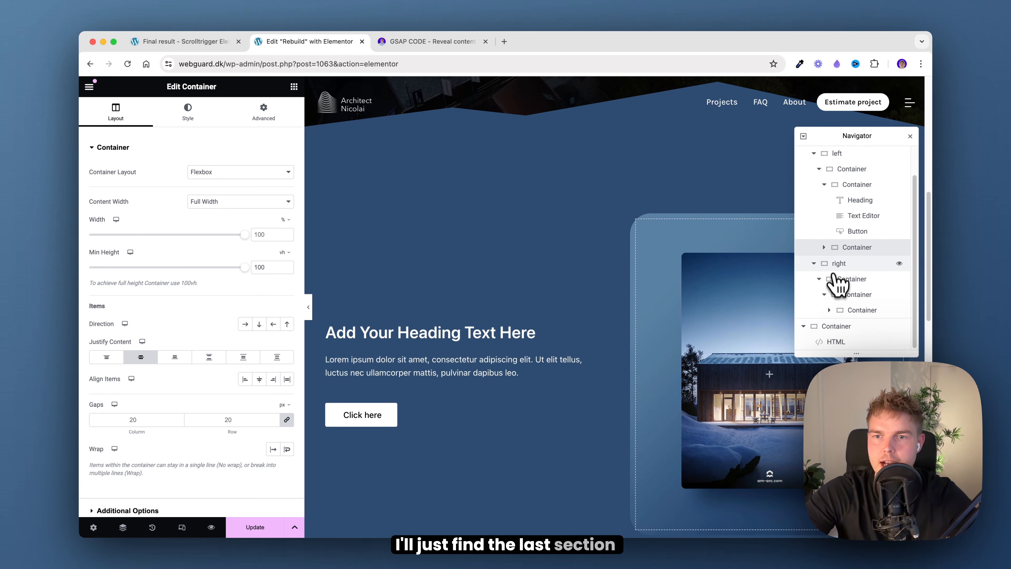
pyautogui.click(854, 314)
pyautogui.rightClick(859, 323)
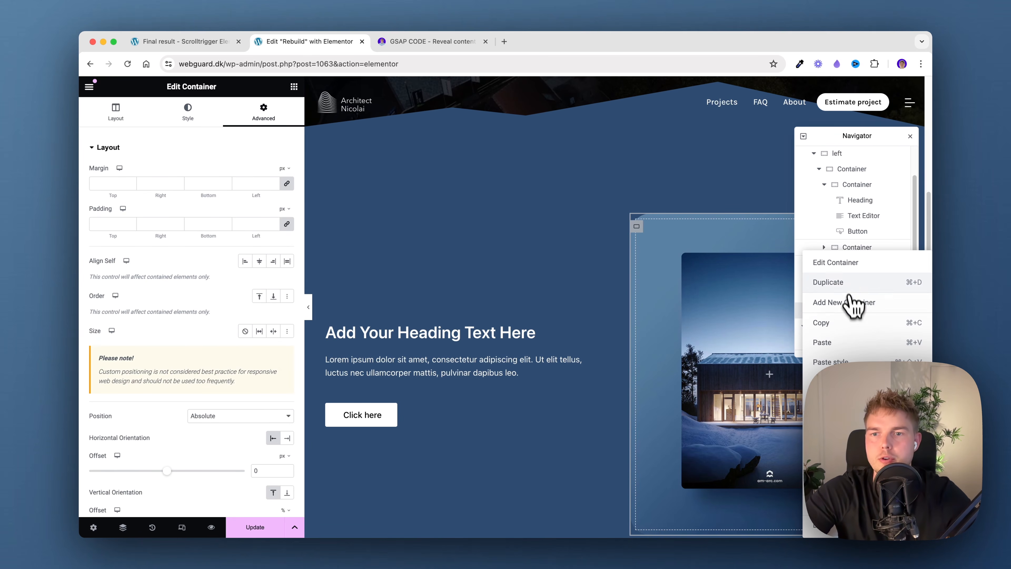
pyautogui.click(849, 285)
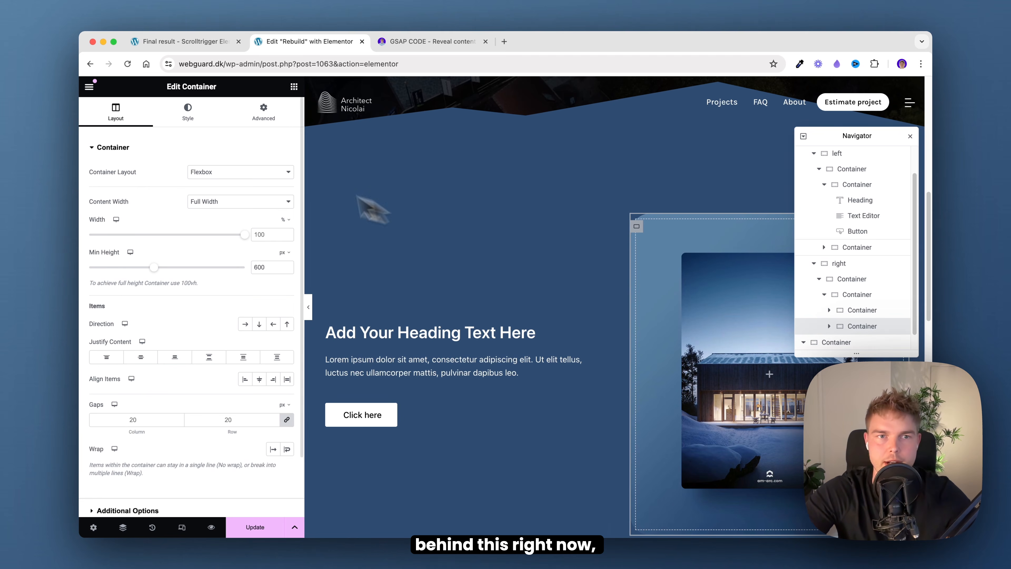
# Replace the duplicated container's background image with the beige interior image 4-1.png from the media library.
pyautogui.click(190, 119)
pyautogui.click(210, 275)
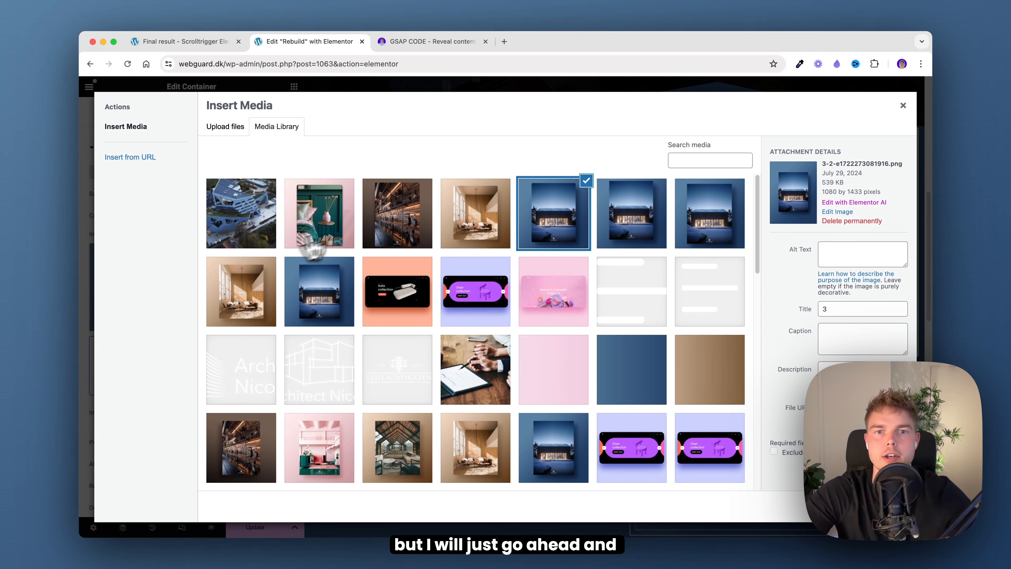
pyautogui.click(453, 218)
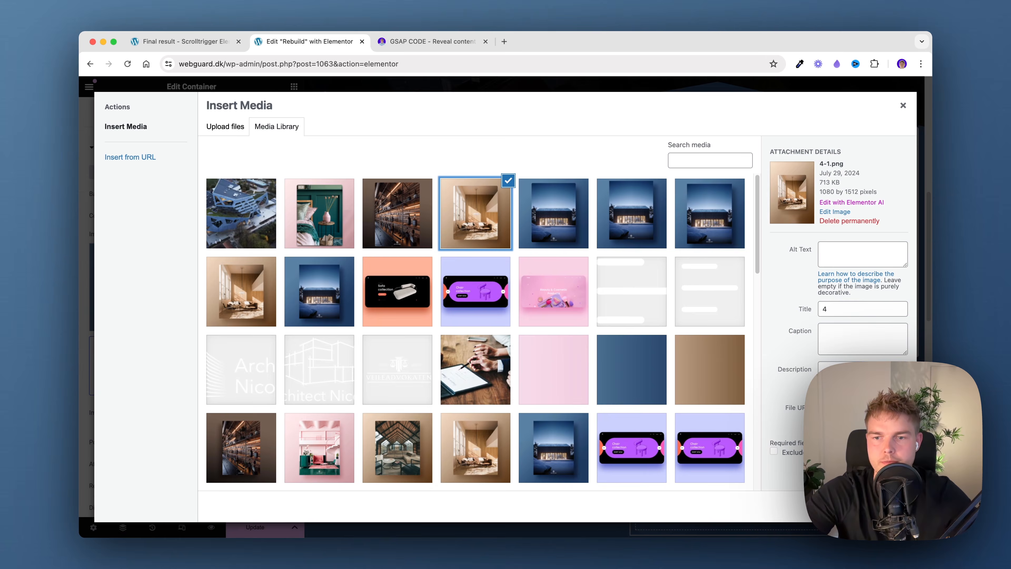
pyautogui.click(886, 507)
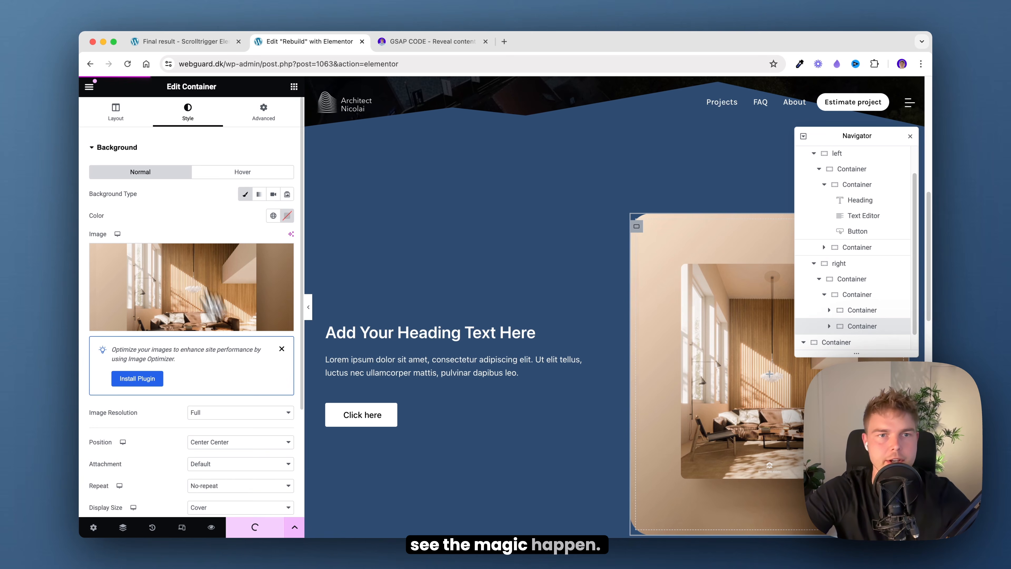
# View the Rebuild page in a new browser tab and check the scroll transition between the first two project sections.
pyautogui.click(89, 86)
pyautogui.rightClick(144, 309)
pyautogui.click(150, 320)
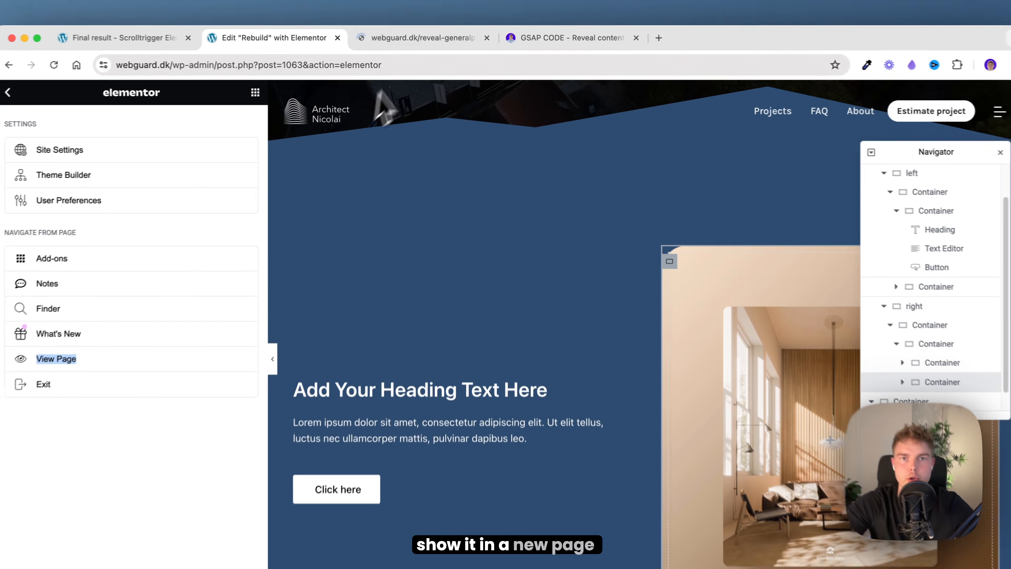
pyautogui.click(410, 39)
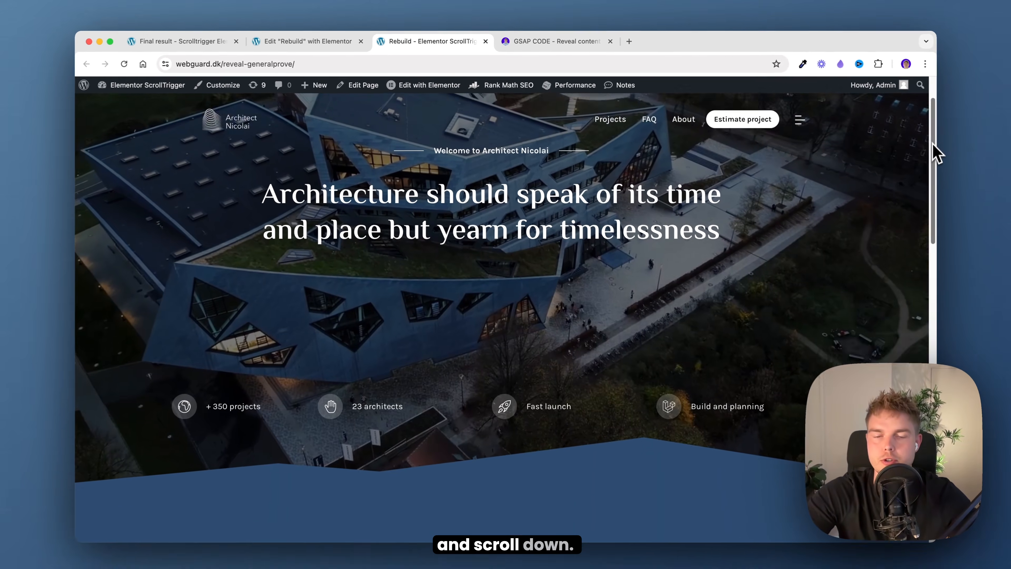
pyautogui.moveTo(933, 144); pyautogui.dragTo(933, 312)
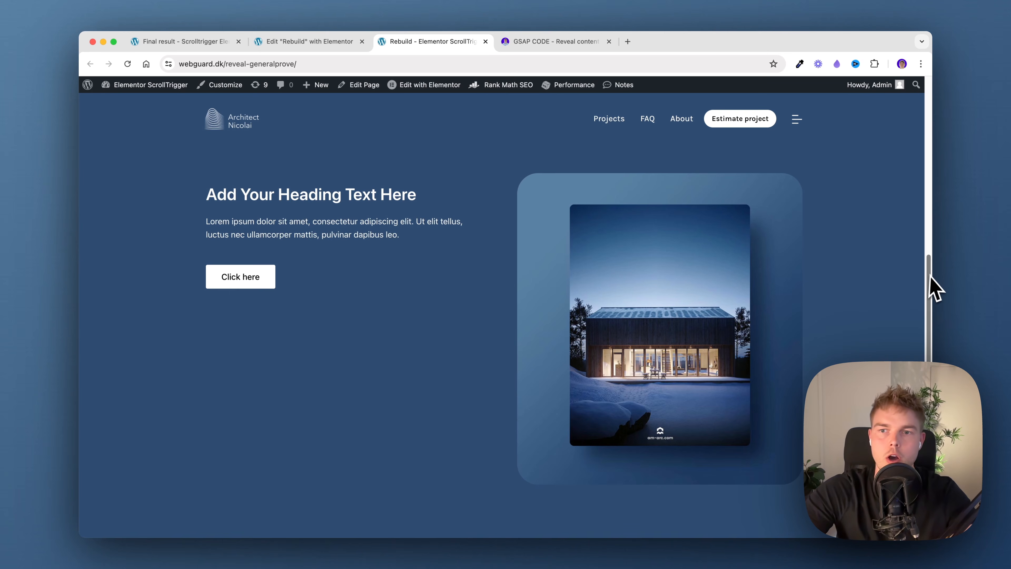
pyautogui.moveTo(931, 279); pyautogui.dragTo(927, 358)
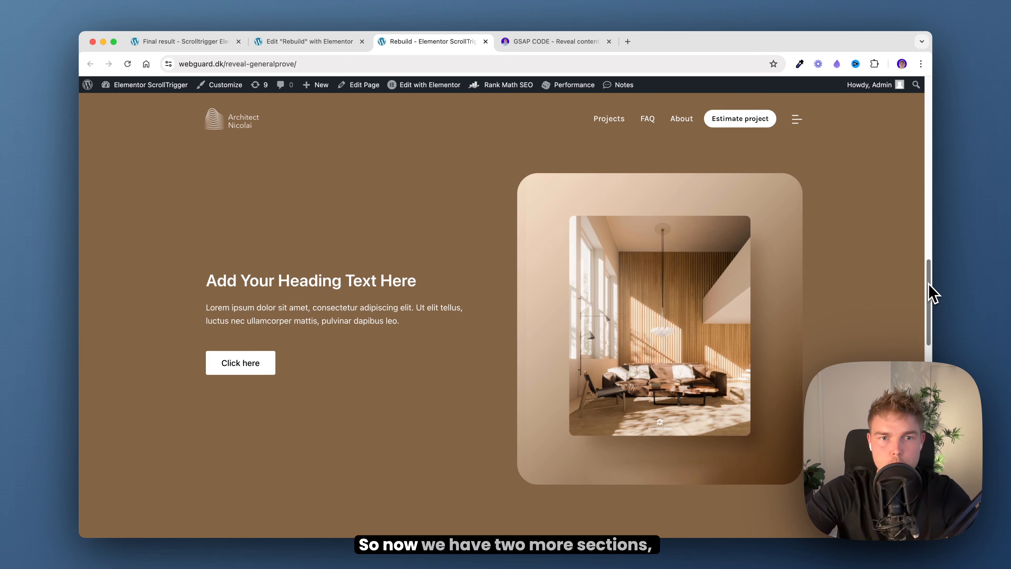
# Check the background changes, moving text and image reveals of the remaining project sections on the live page.
pyautogui.scroll(-5, 927, 302)
pyautogui.scroll(-5, 928, 318)
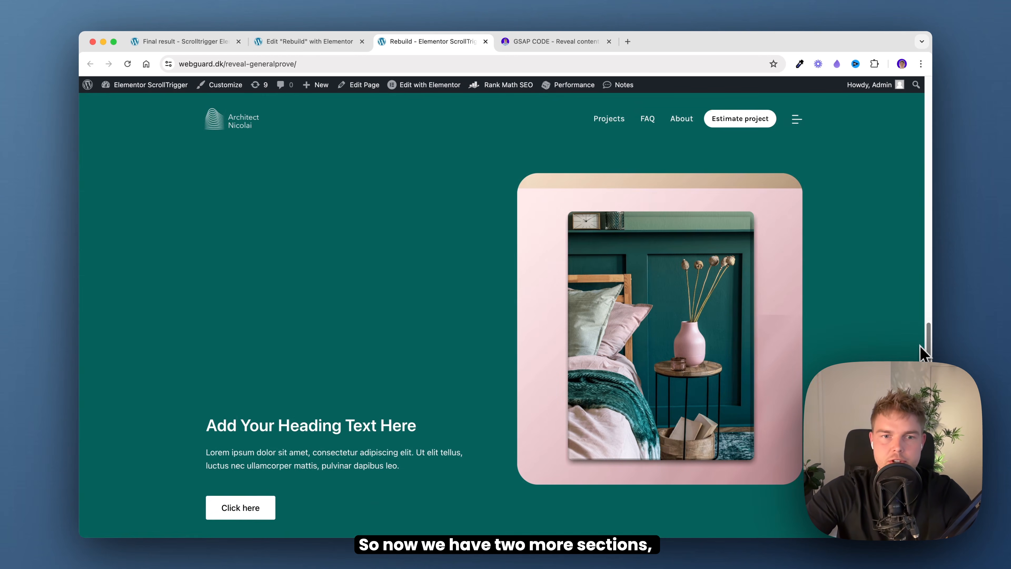
pyautogui.scroll(-5, 501, 311)
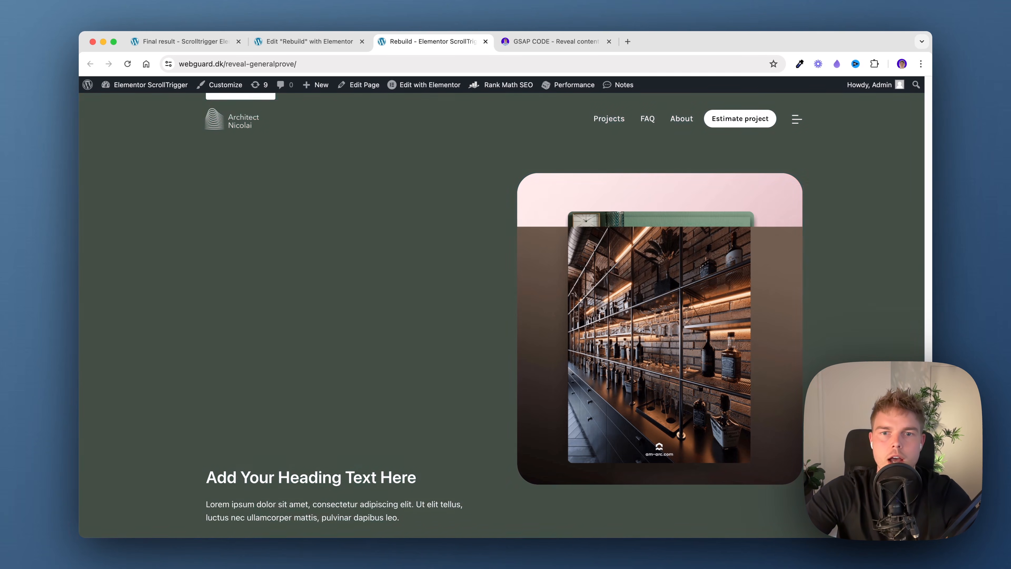
pyautogui.scroll(-2, 502, 311)
pyautogui.scroll(1, 501, 311)
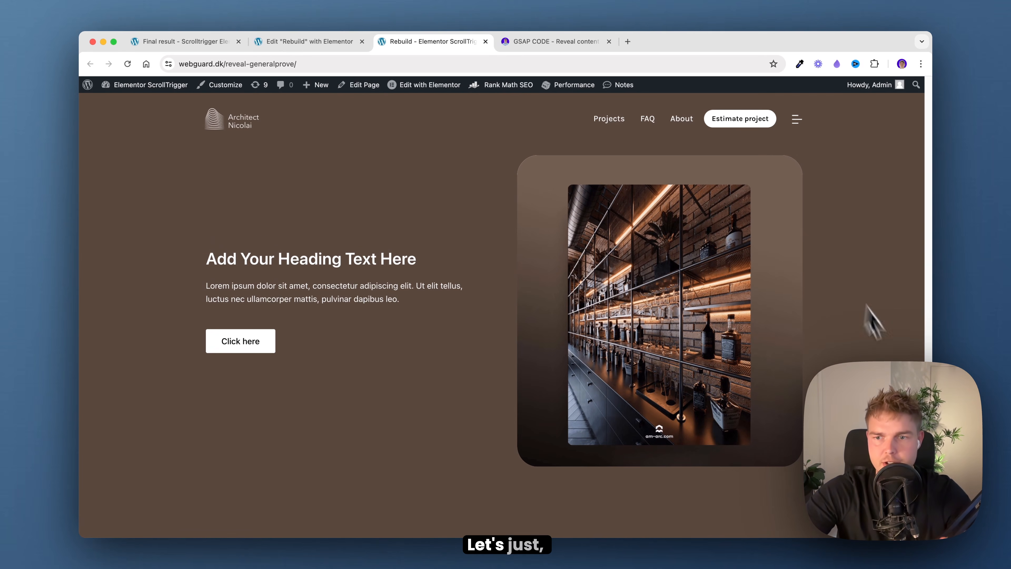
pyautogui.scroll(-5, 925, 294)
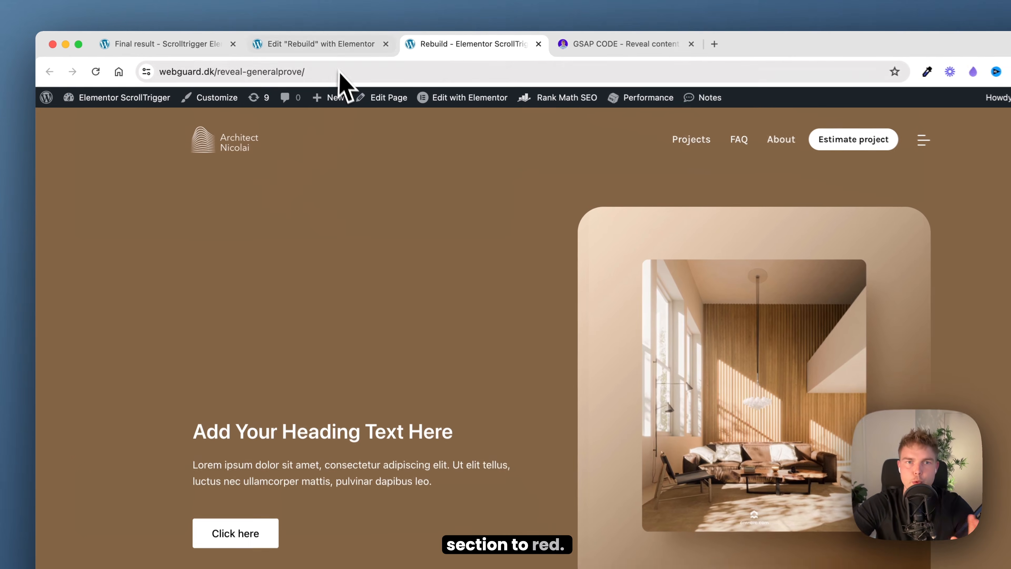
# Set the second value of the colors array in the HTML widget's code to #ff0010, update the page and check it live.
pyautogui.click(334, 45)
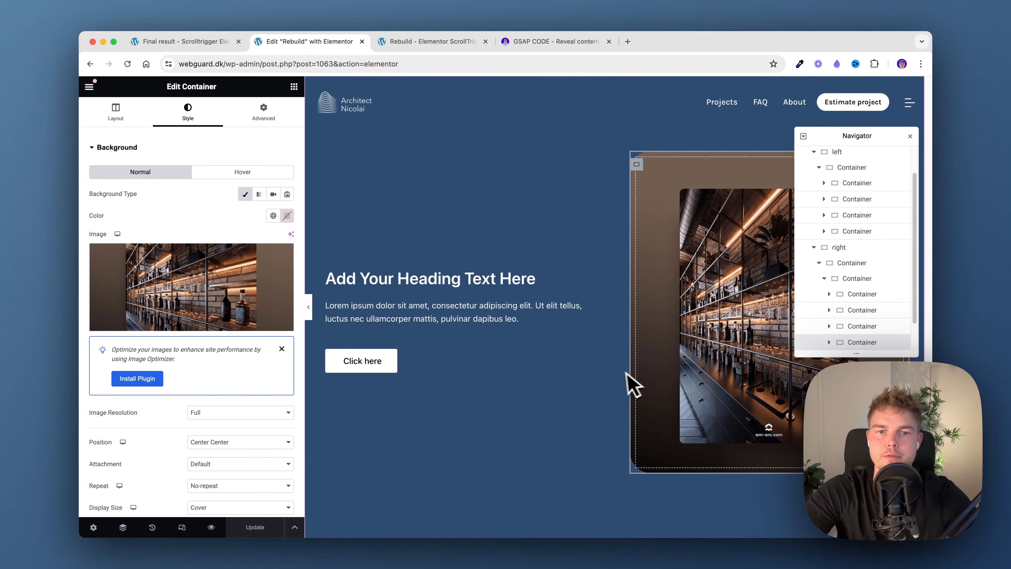
pyautogui.scroll(-5, 567, 380)
pyautogui.click(510, 362)
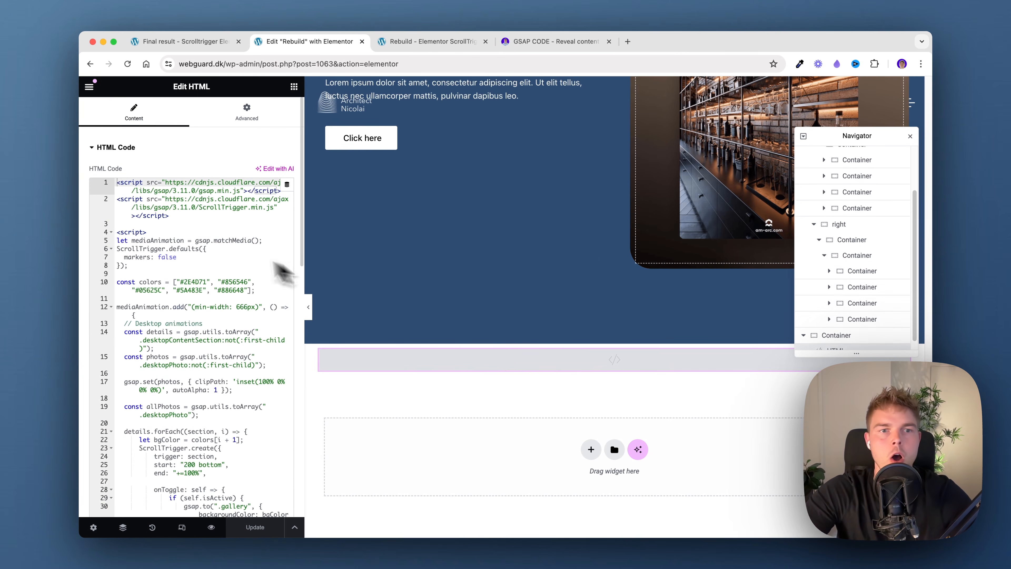
pyautogui.tripleClick(115, 283)
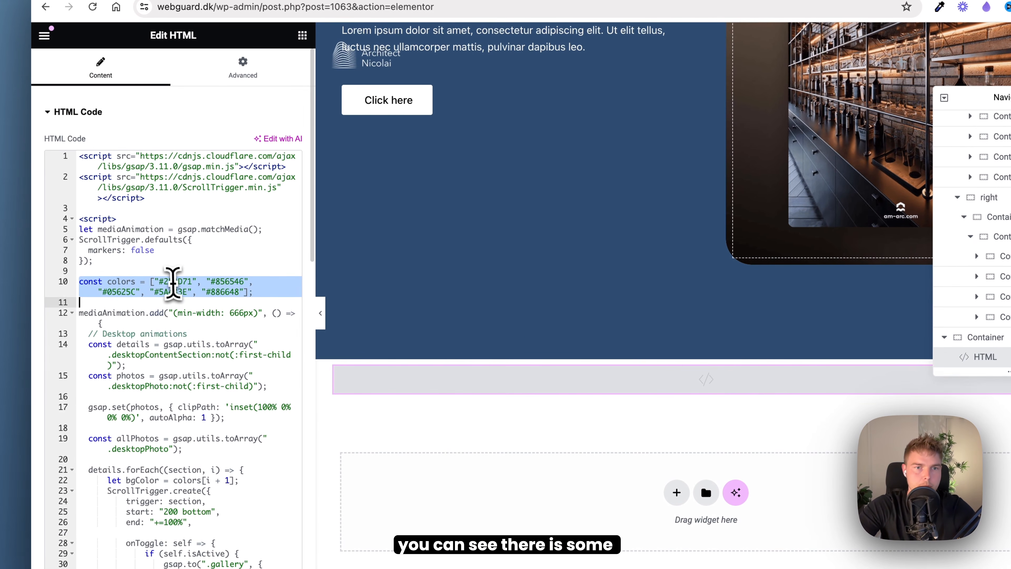
pyautogui.click(172, 282)
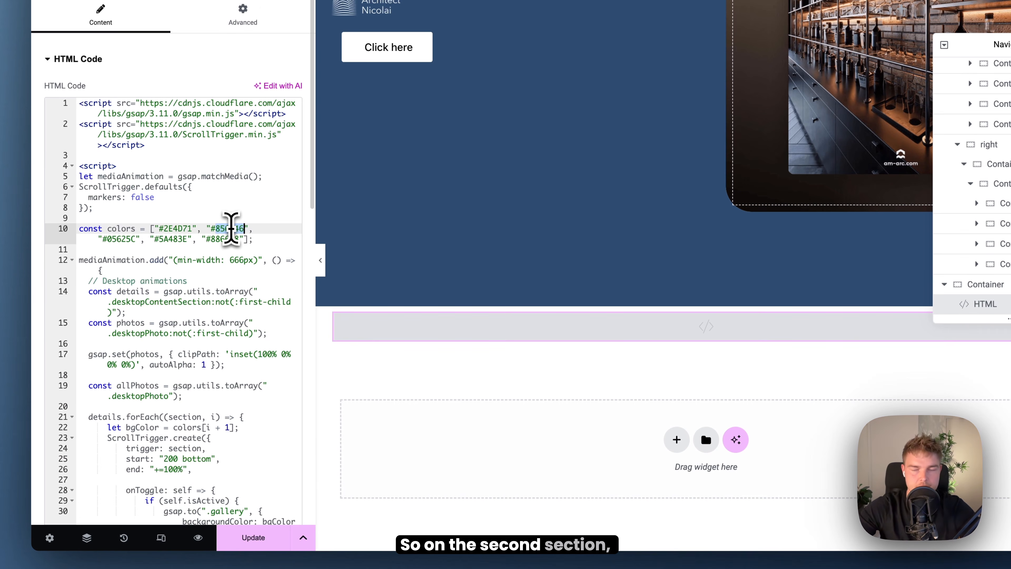
pyautogui.press('BackSpace')
pyautogui.write('ff0010')
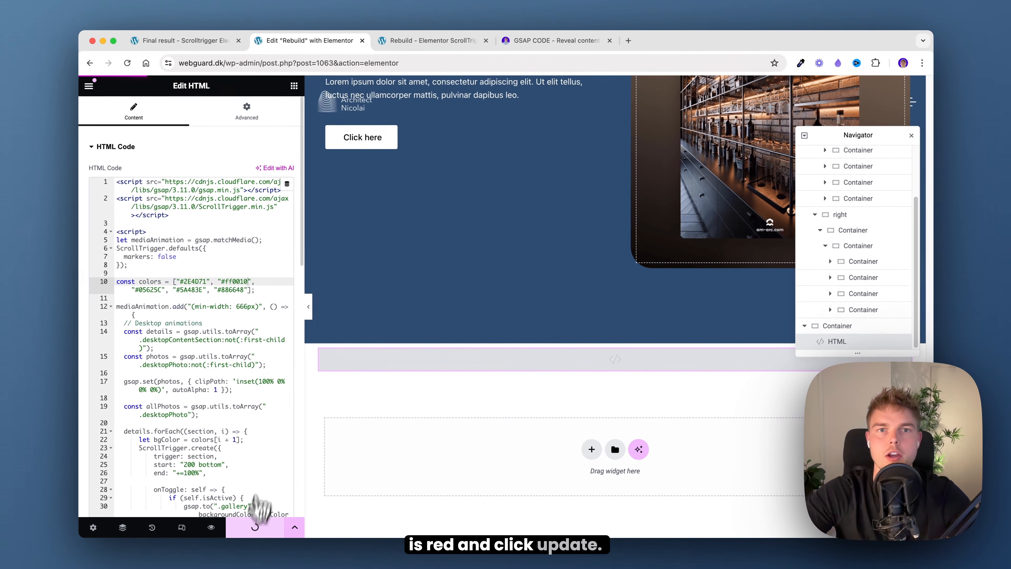
pyautogui.click(254, 537)
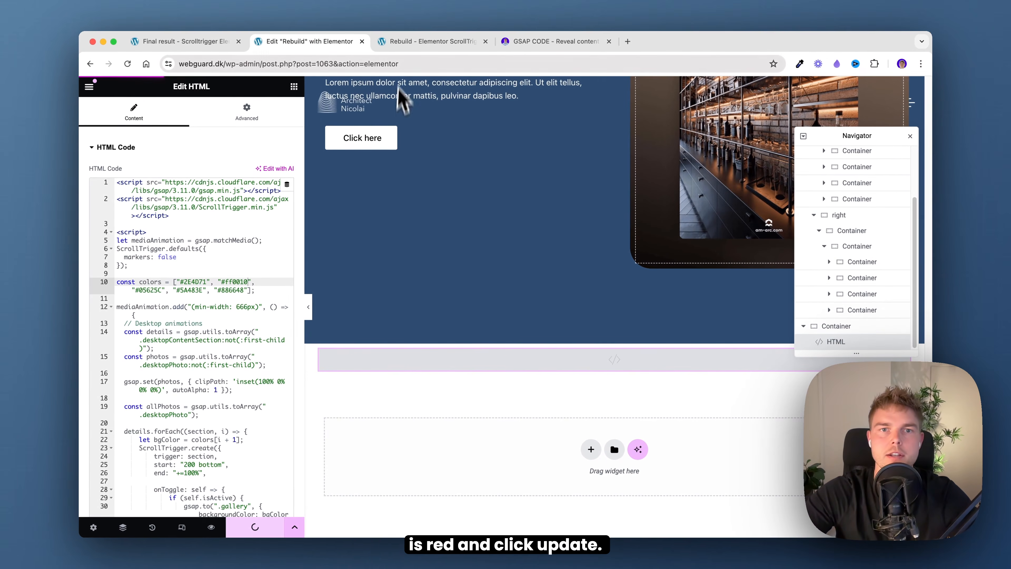
pyautogui.click(410, 43)
pyautogui.moveTo(930, 282); pyautogui.dragTo(906, 362)
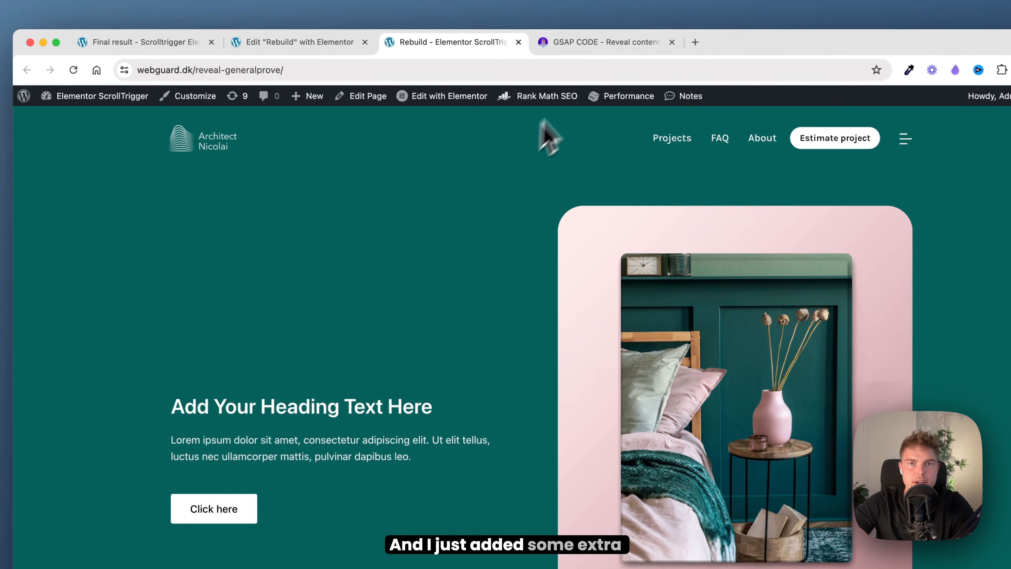
# Copy the scroll-behavior selector rule from the troubleshooting CSS block on the GSAP code page.
pyautogui.click(553, 41)
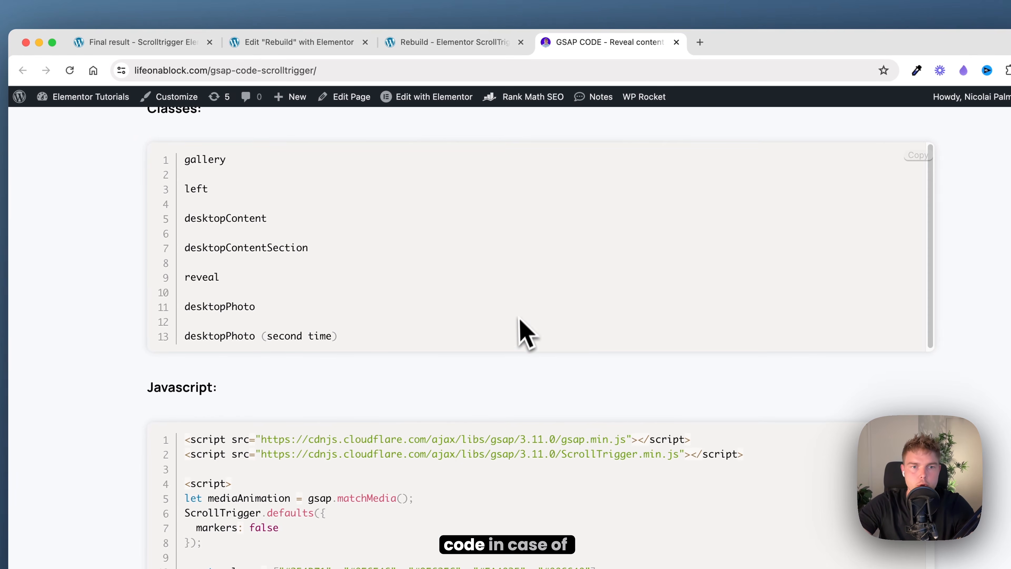
pyautogui.scroll(-10, 413, 345)
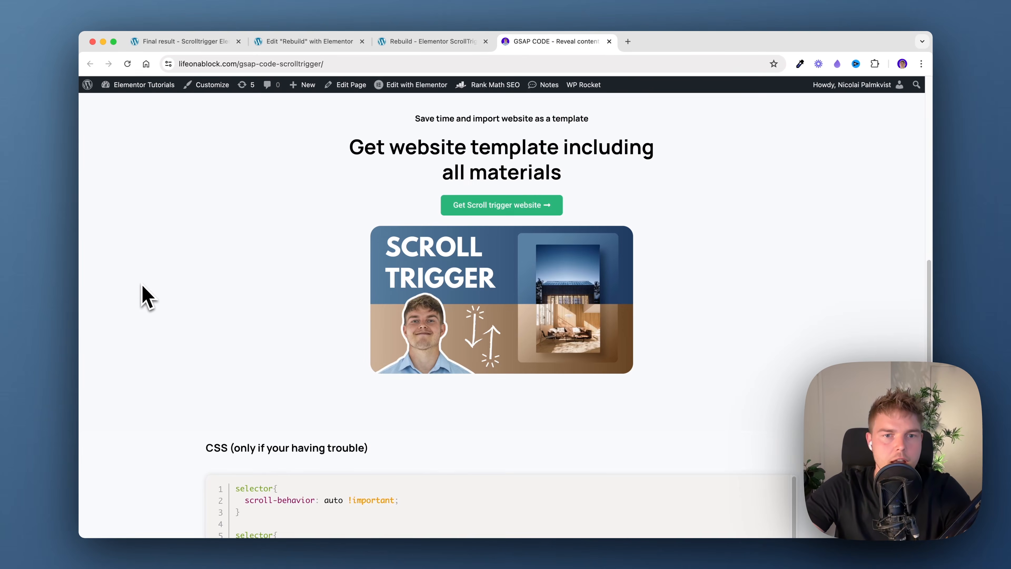
pyautogui.scroll(-5, 145, 296)
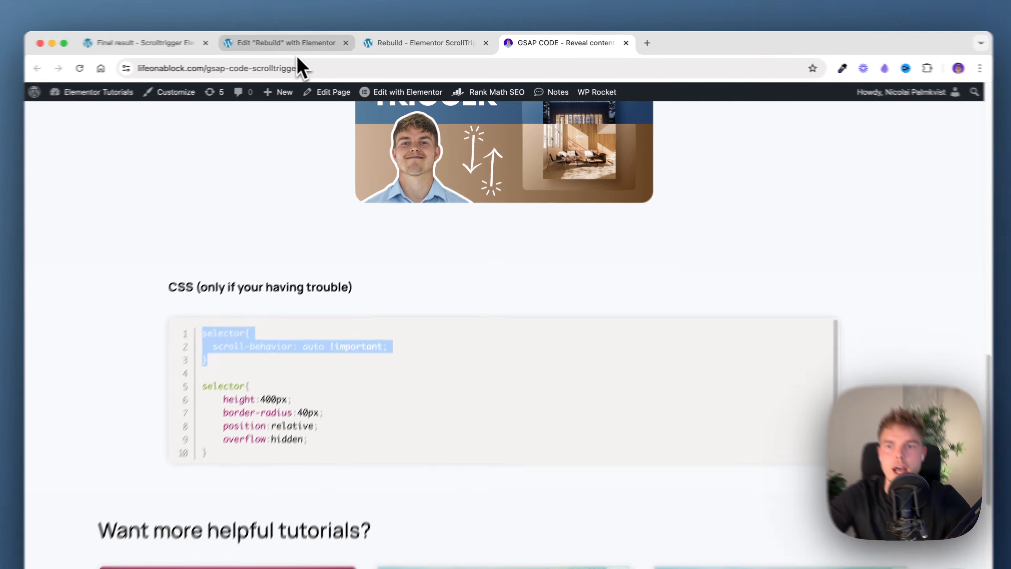
# Paste the rule selector{ scroll-behavior: auto !important; } into the custom CSS of the outermost gallery container.
pyautogui.click(302, 42)
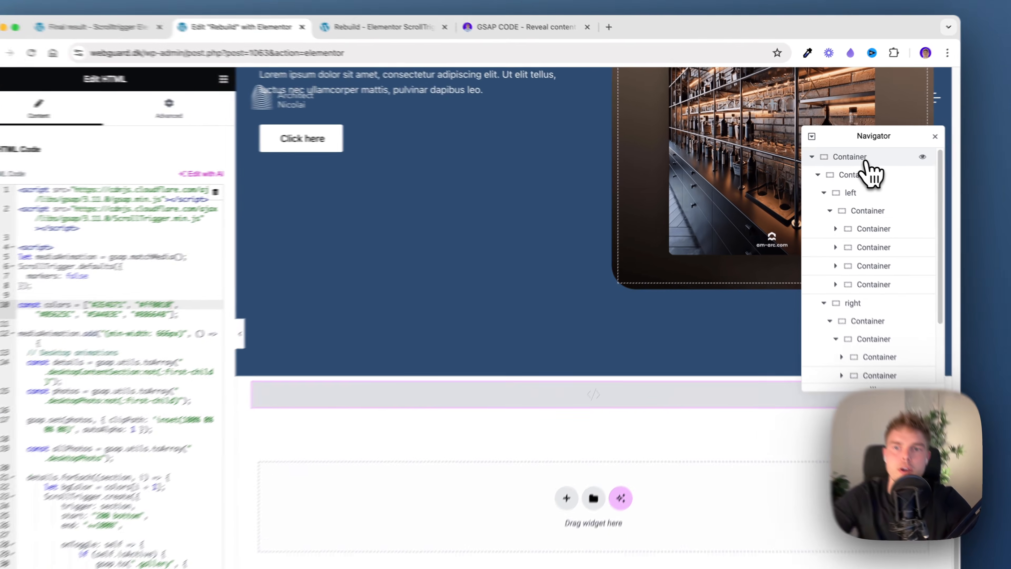
pyautogui.click(880, 163)
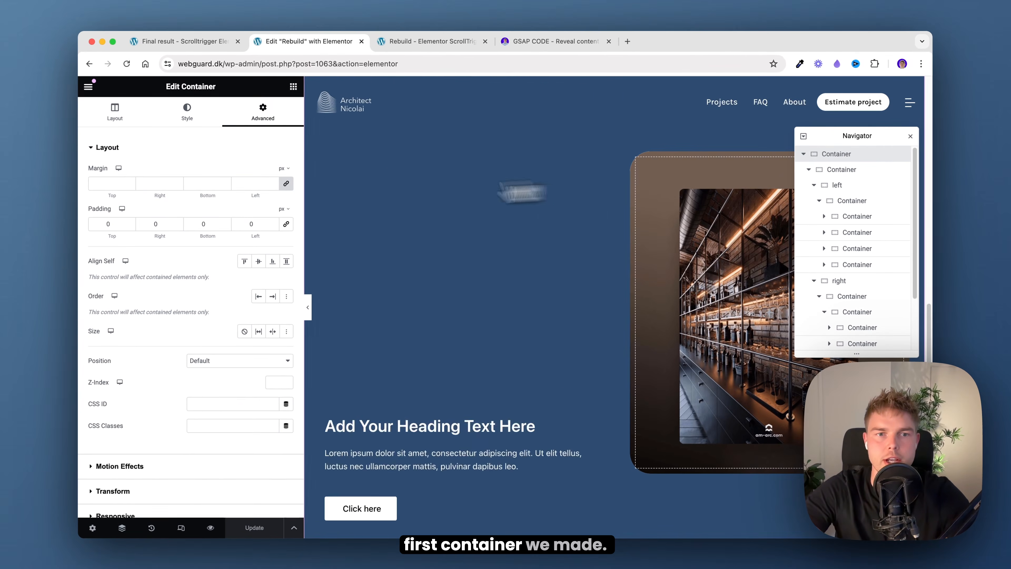
pyautogui.scroll(-3, 197, 444)
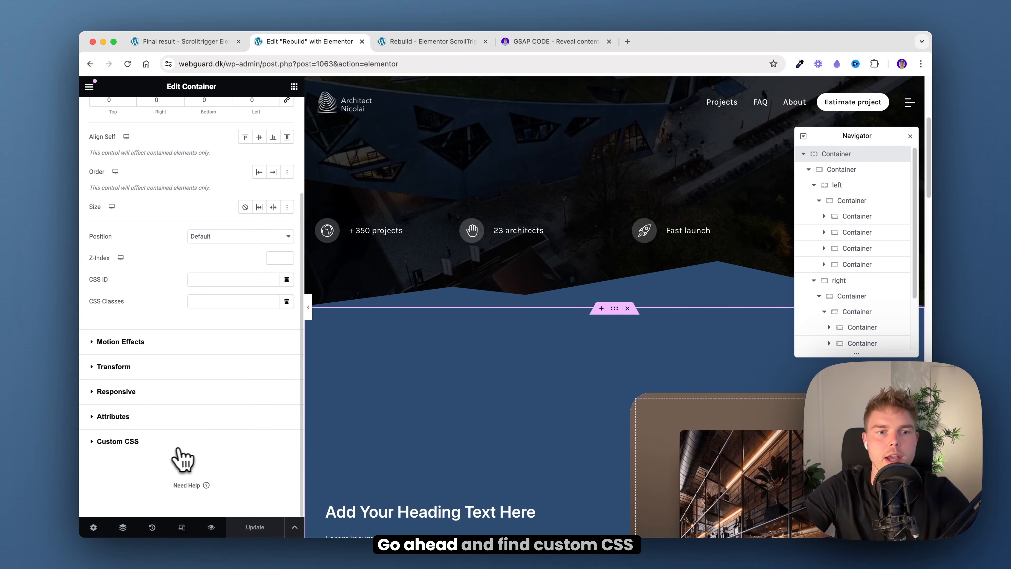
pyautogui.click(112, 446)
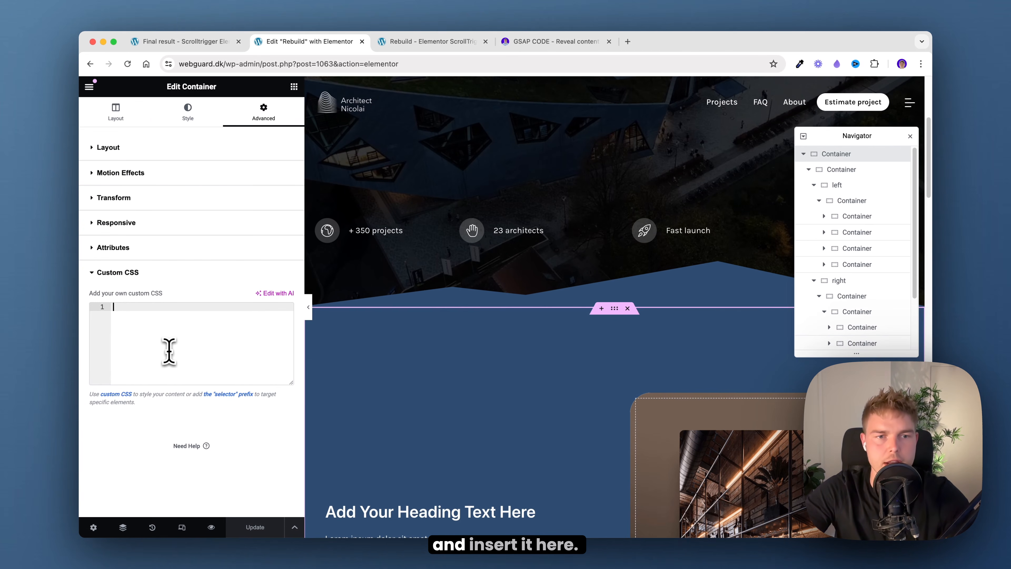
pyautogui.write('selector{   scroll-behavior: auto !important; }')
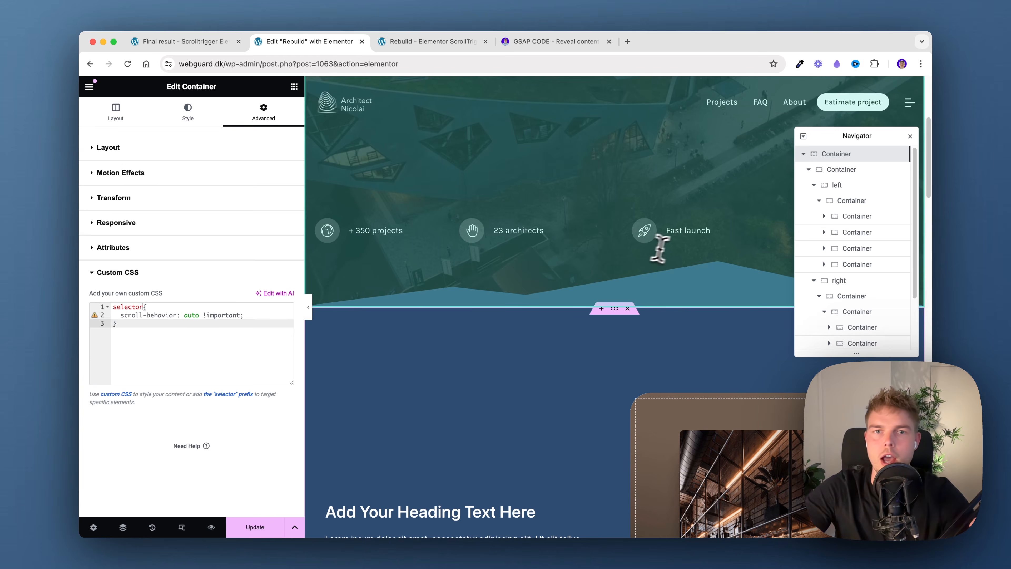
# Copy the 400px height selector rule from the GSAP code page and open the custom CSS of the right column's container wrapping the images.
pyautogui.click(534, 41)
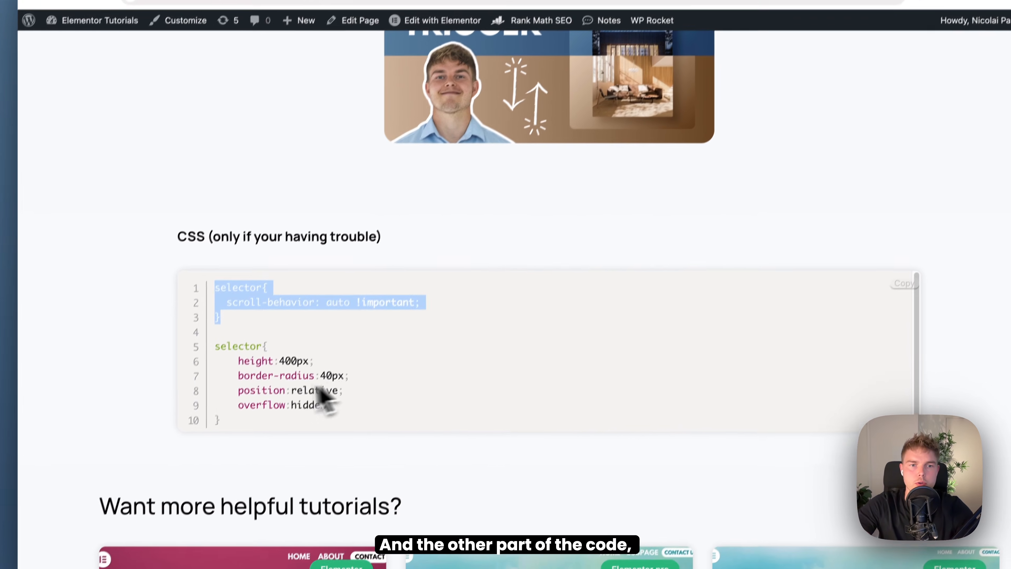
pyautogui.moveTo(183, 414); pyautogui.dragTo(252, 491)
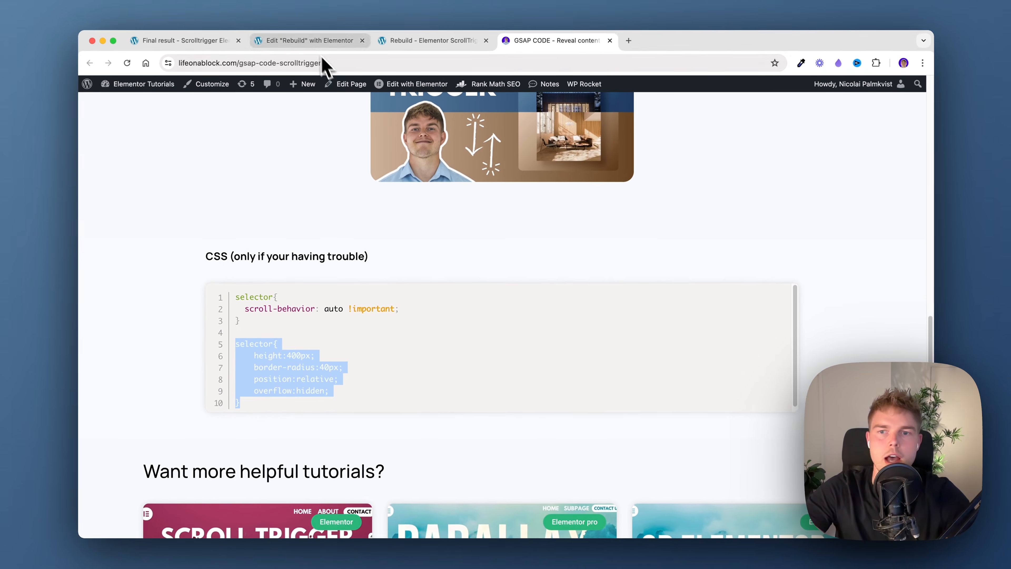
pyautogui.click(310, 30)
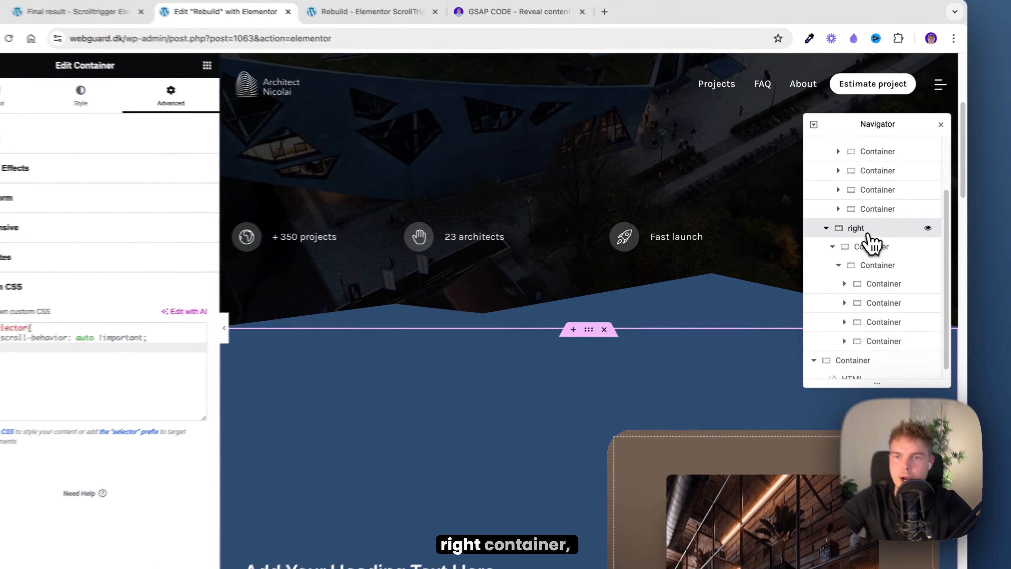
pyautogui.click(836, 224)
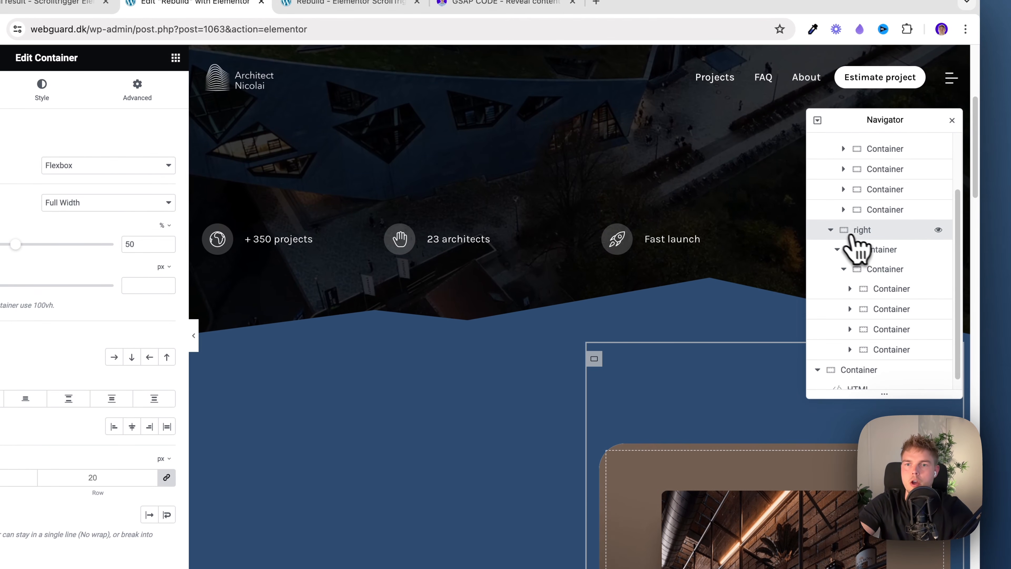
pyautogui.click(887, 272)
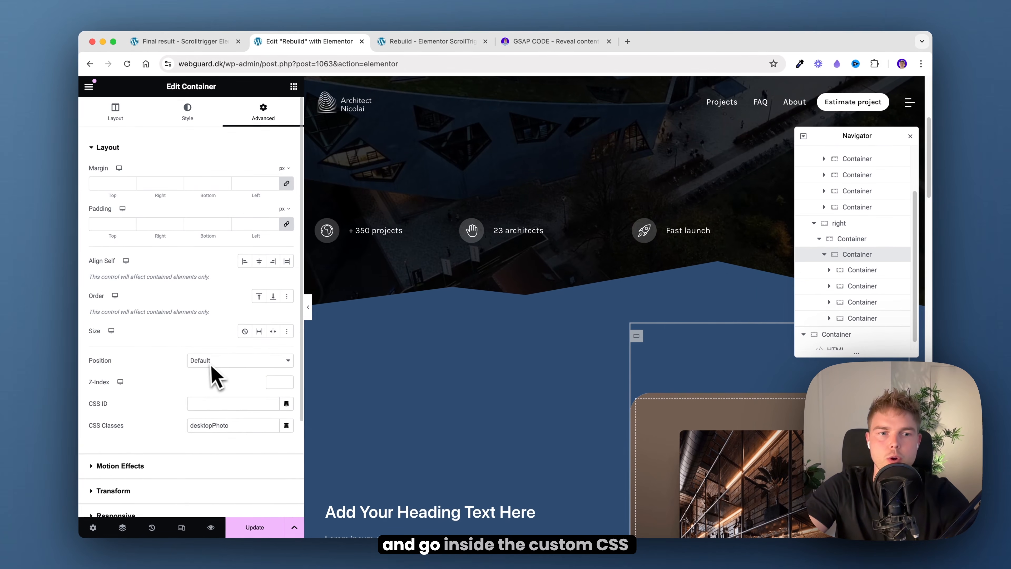
pyautogui.scroll(-3, 207, 383)
pyautogui.click(165, 440)
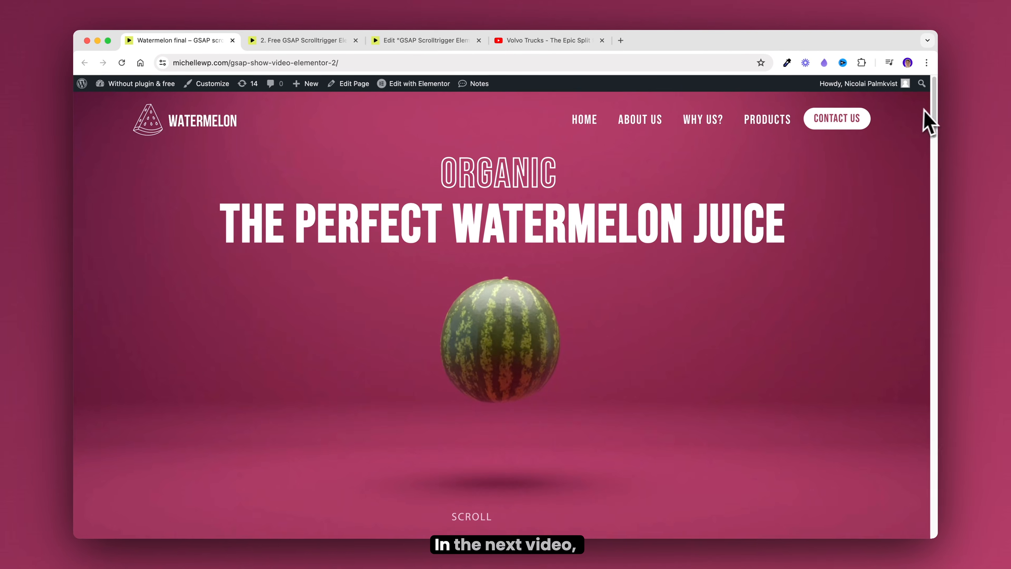
pyautogui.scroll(-5, 924, 122)
pyautogui.scroll(5, 921, 134)
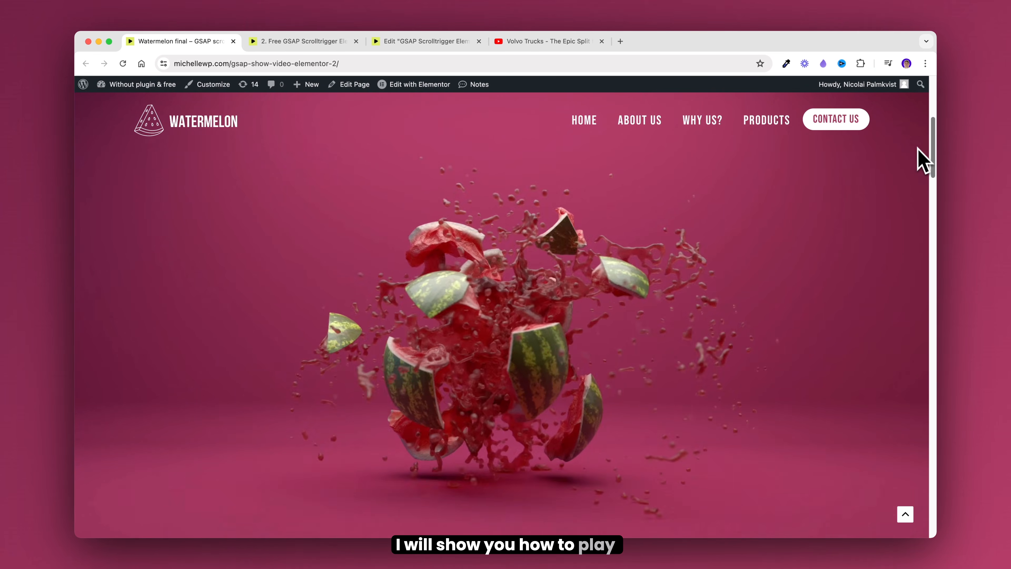